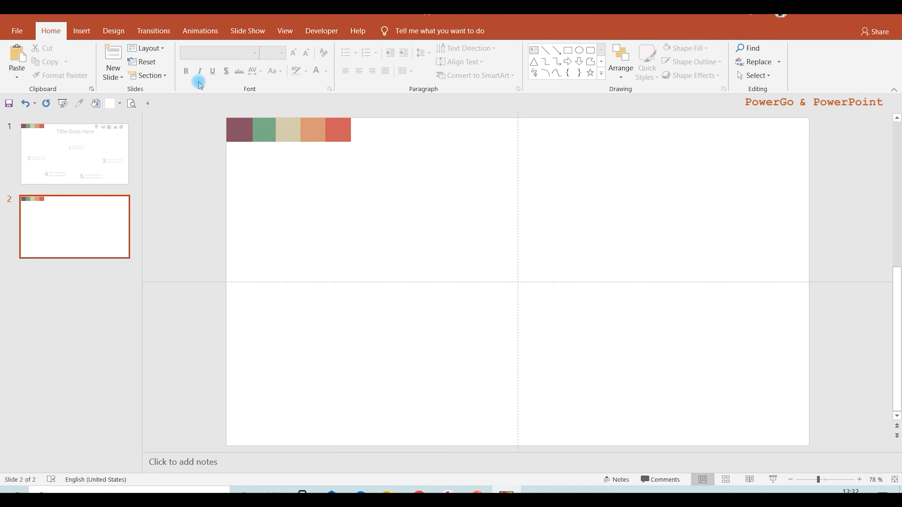
# Step: Draw a small blue Plaque (scooped-corner) square on slide 2
pyautogui.click(82, 31)
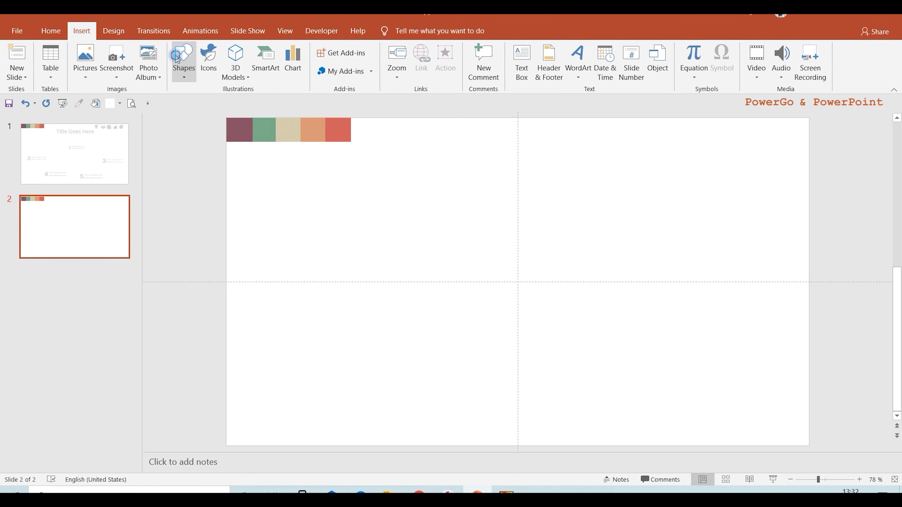
pyautogui.click(184, 58)
pyautogui.click(280, 200)
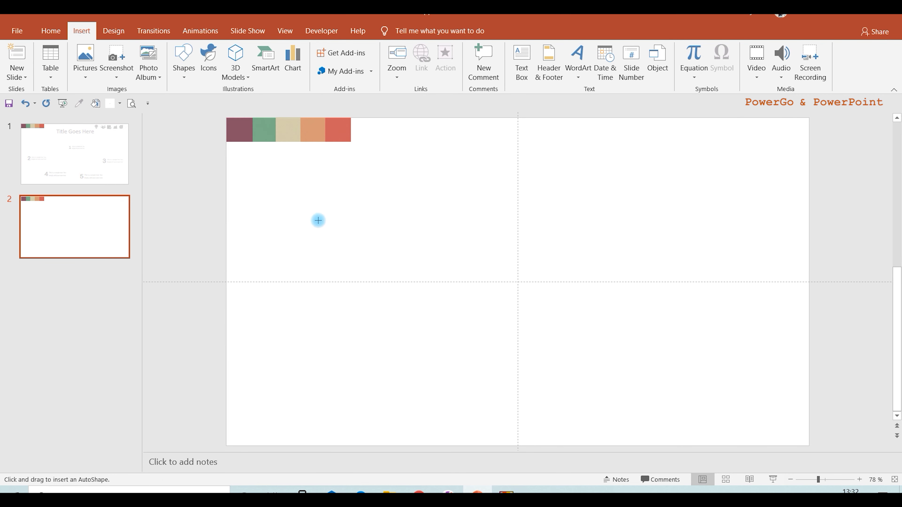
pyautogui.moveTo(316, 217)
pyautogui.mouseDown()
pyautogui.moveTo(362, 263)
pyautogui.moveTo(414, 251)
pyautogui.mouseUp()
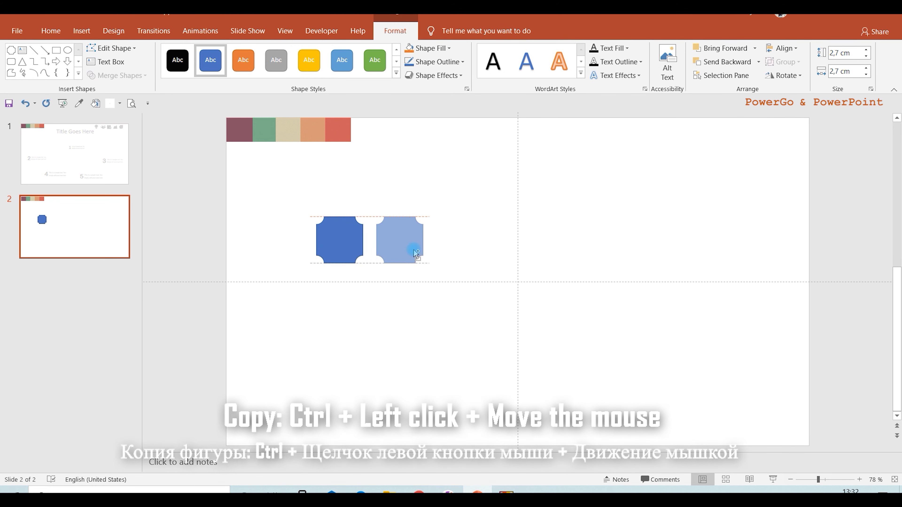
# Step: Enlarge one square to 4.53 cm and centre the 2.7 cm square on it
pyautogui.click(324, 217)
pyautogui.moveTo(316, 217); pyautogui.dragTo(284, 185)
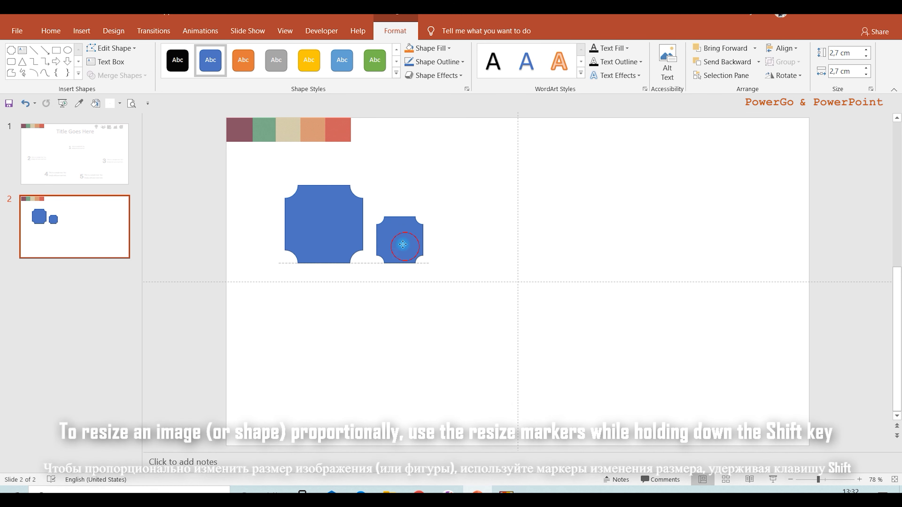
pyautogui.moveTo(405, 249); pyautogui.dragTo(330, 230)
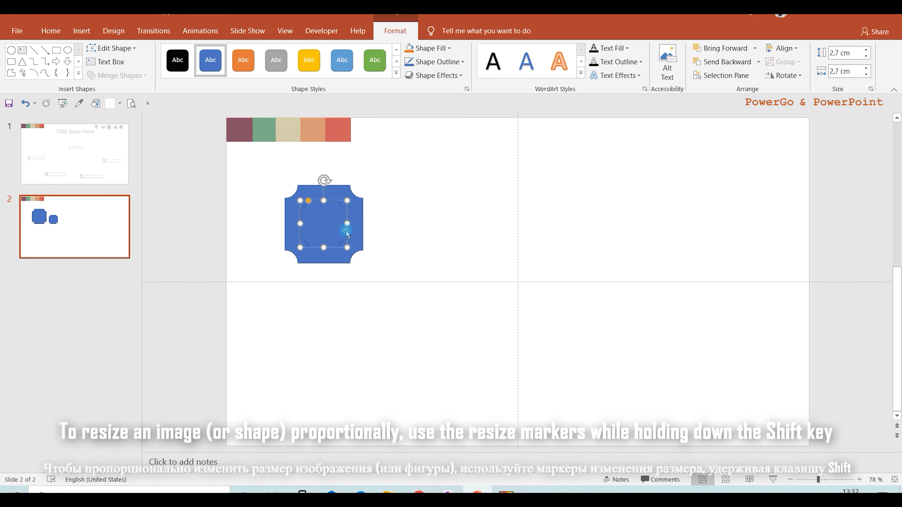
# Step: Remove the outline from both squares, then select the small inner square
pyautogui.keyDown('shift'); pyautogui.click(359, 218); pyautogui.keyUp('shift')
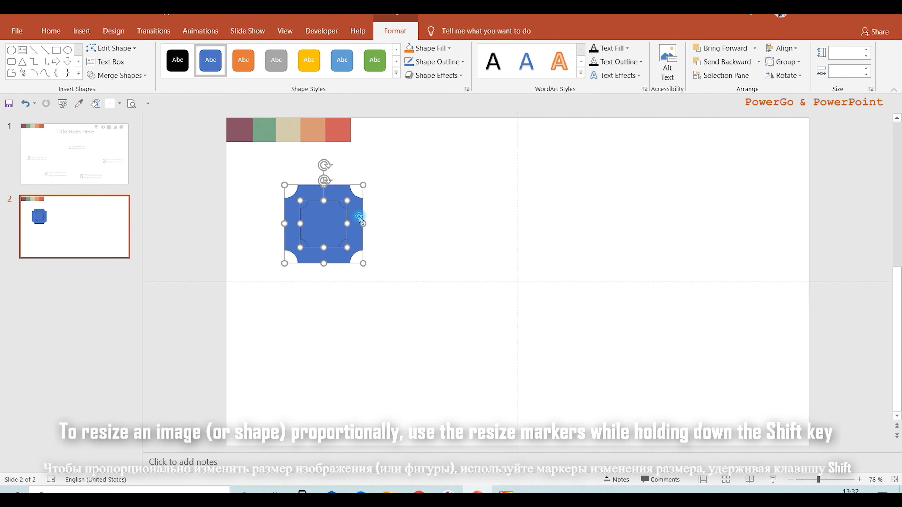
pyautogui.click(434, 61)
pyautogui.click(432, 162)
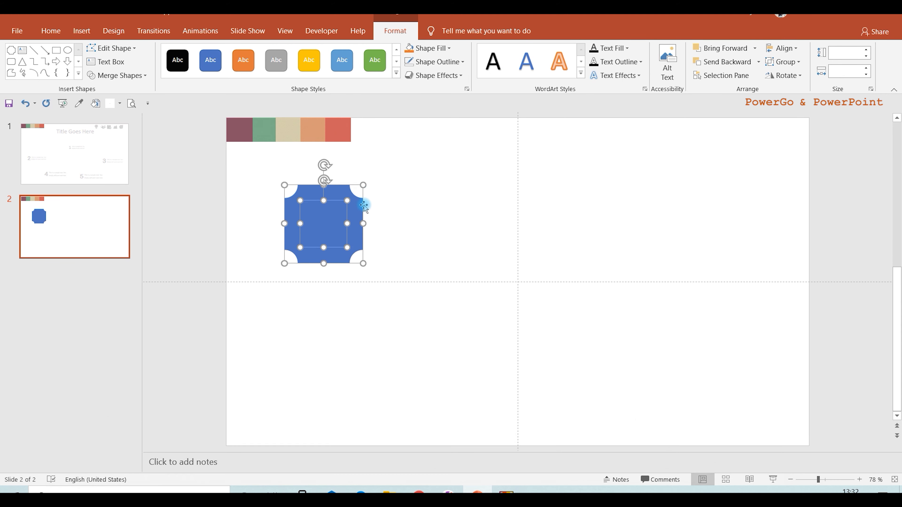
pyautogui.keyDown('shift'); pyautogui.click(350, 189); pyautogui.keyUp('shift')
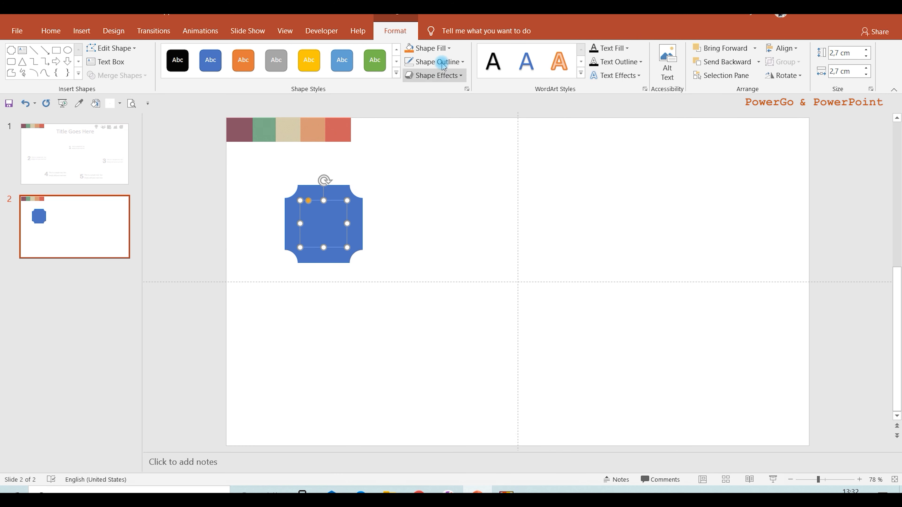
pyautogui.click(429, 48)
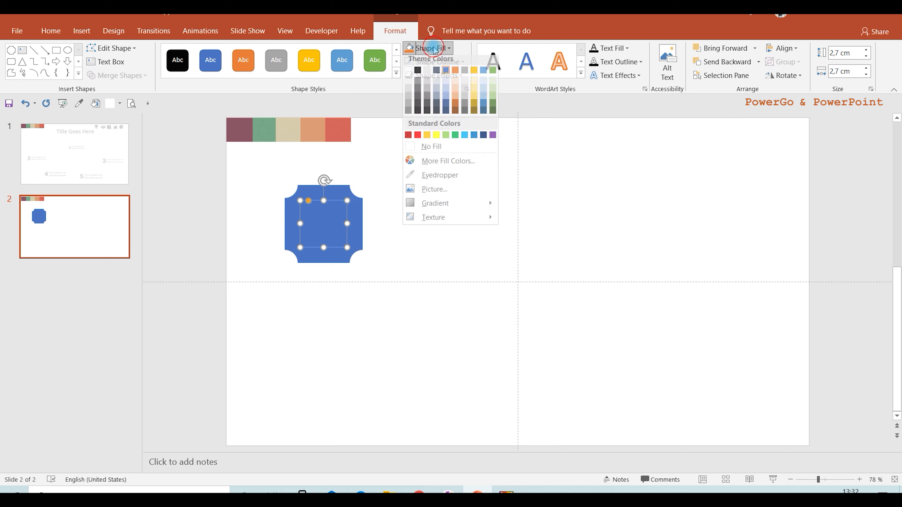
# Step: Fill the inner square with mauve sampled by eyedropper from the first colour block
pyautogui.click(426, 180)
pyautogui.click(242, 128)
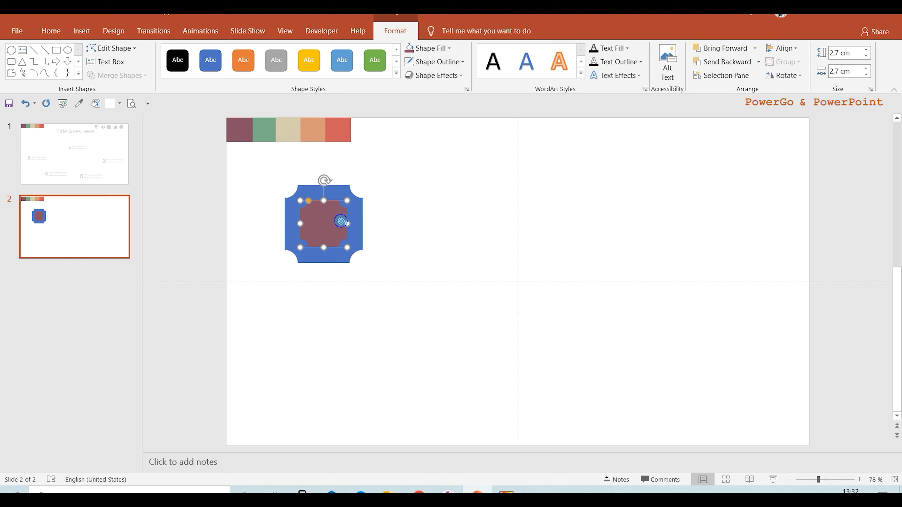
pyautogui.rightClick(340, 221)
pyautogui.click(410, 459)
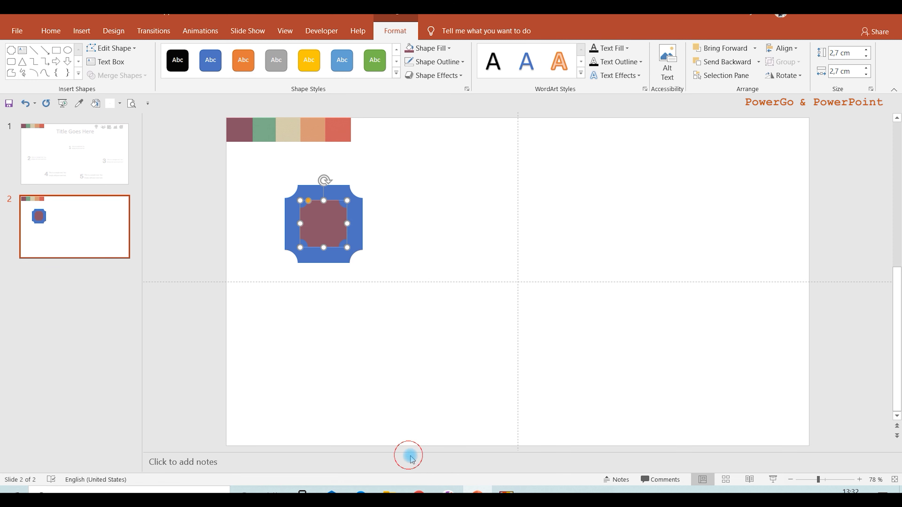
# Step: Give the inner square an inner shadow preset with blur raised to 50 pt
pyautogui.click(775, 174)
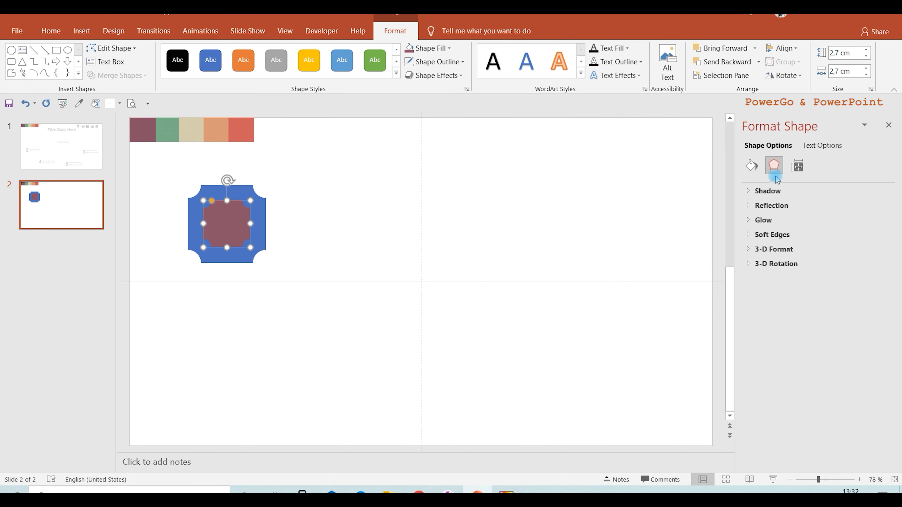
pyautogui.click(777, 190)
pyautogui.click(876, 209)
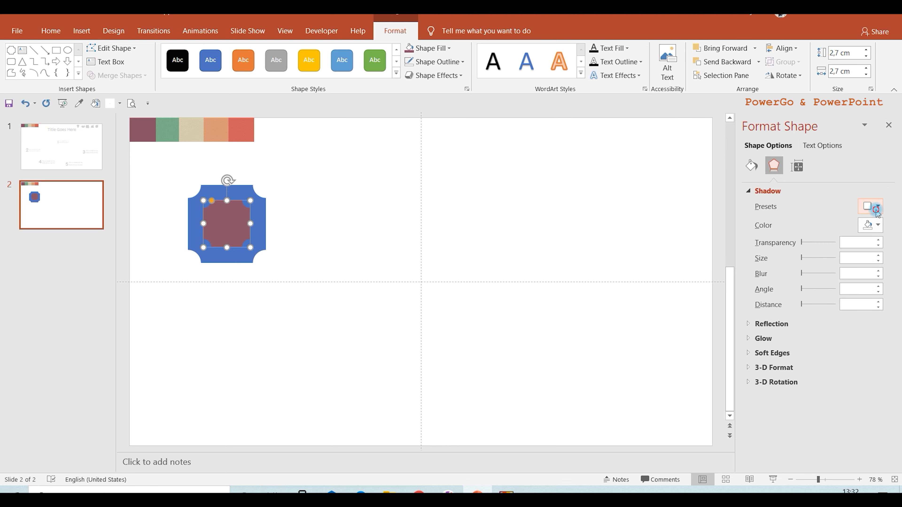
pyautogui.click(850, 430)
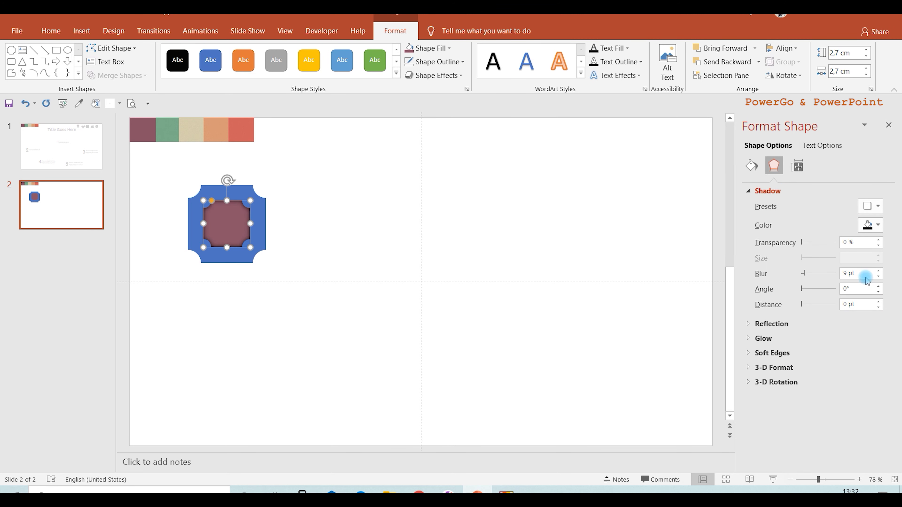
pyautogui.click(878, 271)
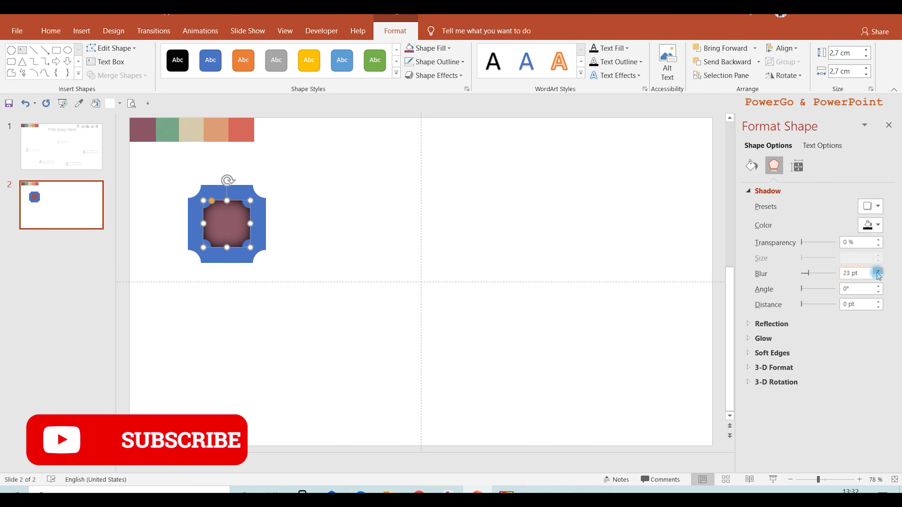
pyautogui.click(878, 272)
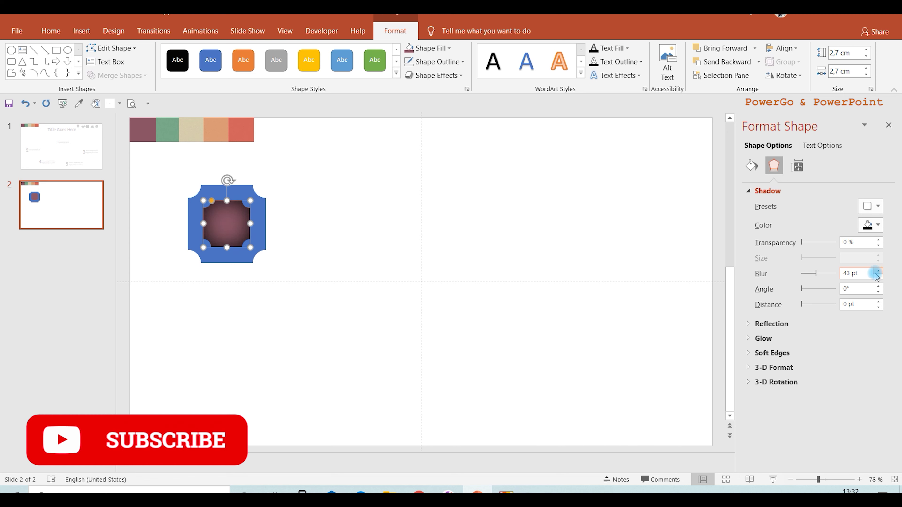
pyautogui.click(878, 272)
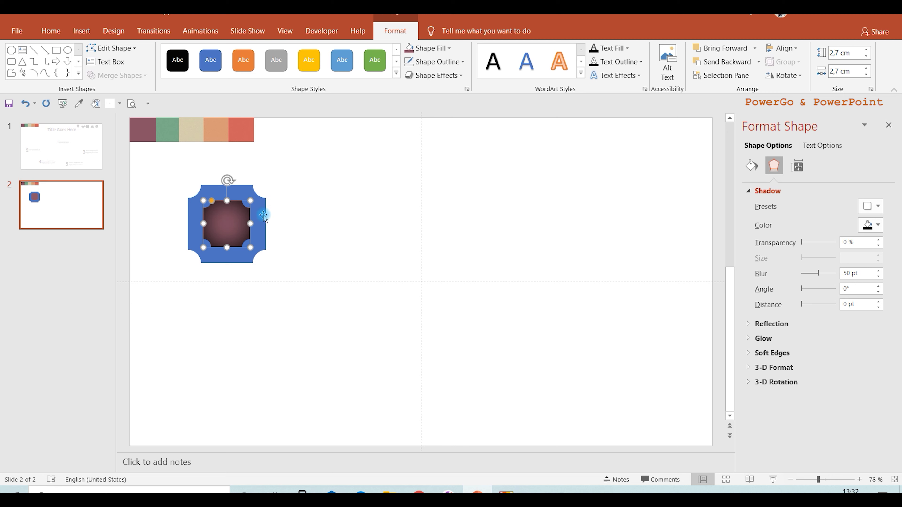
pyautogui.click(263, 215)
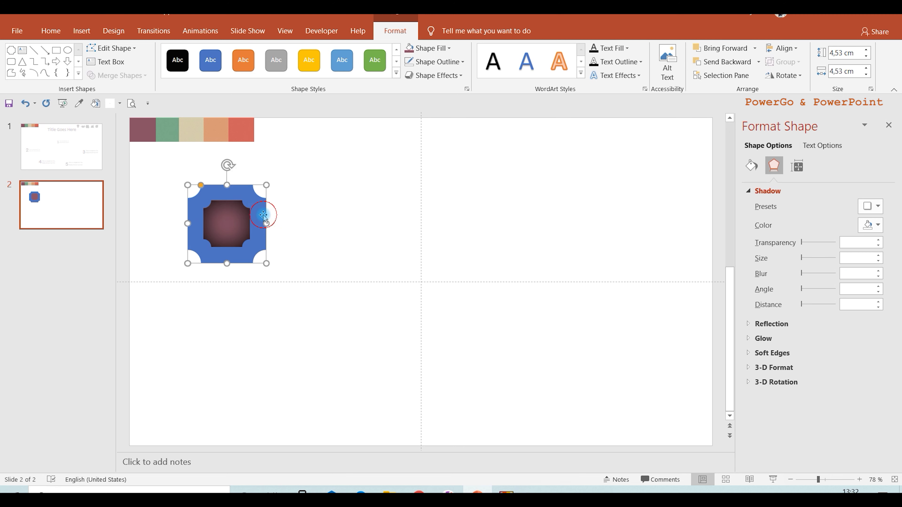
# Step: Give the outer square an 18 pt inner shadow and a light grey fill
pyautogui.click(878, 206)
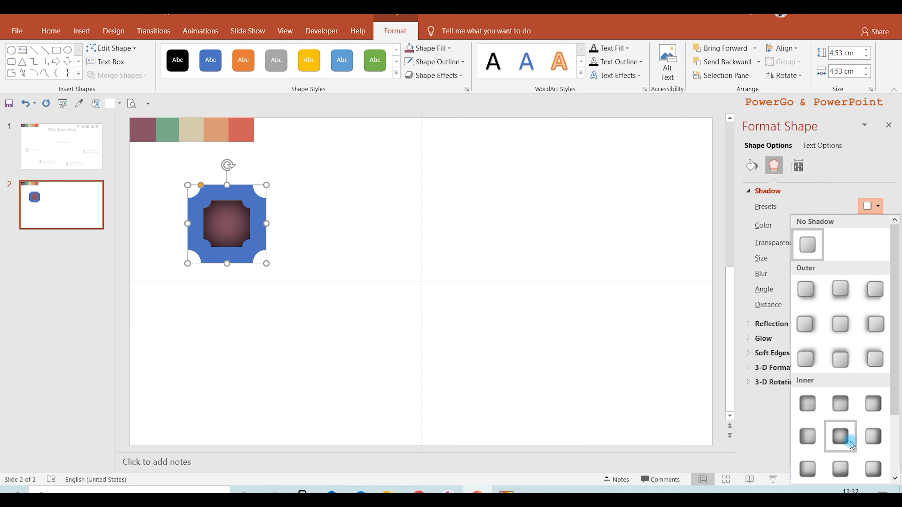
pyautogui.click(842, 435)
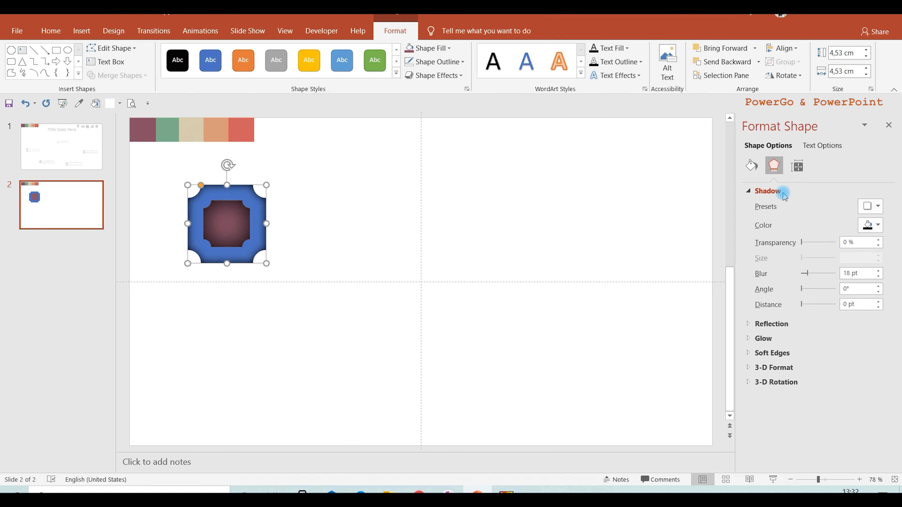
pyautogui.click(751, 165)
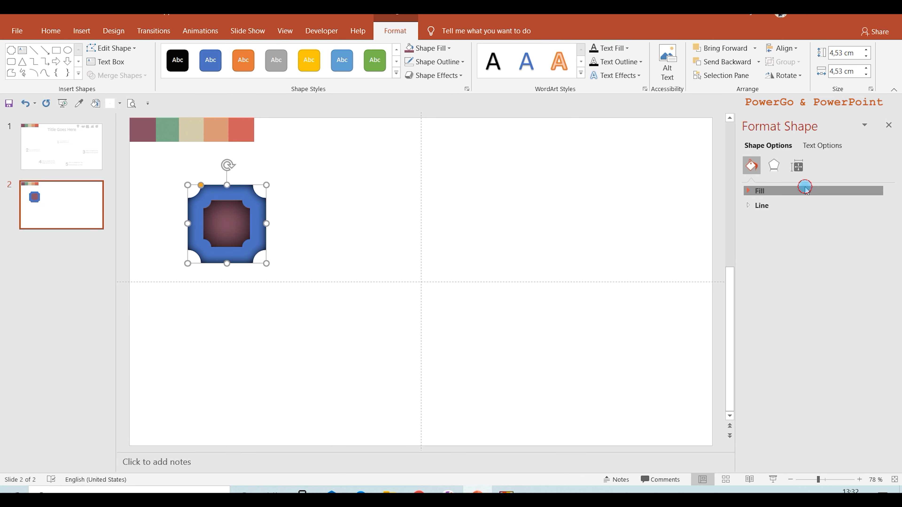
pyautogui.click(805, 189)
pyautogui.click(877, 298)
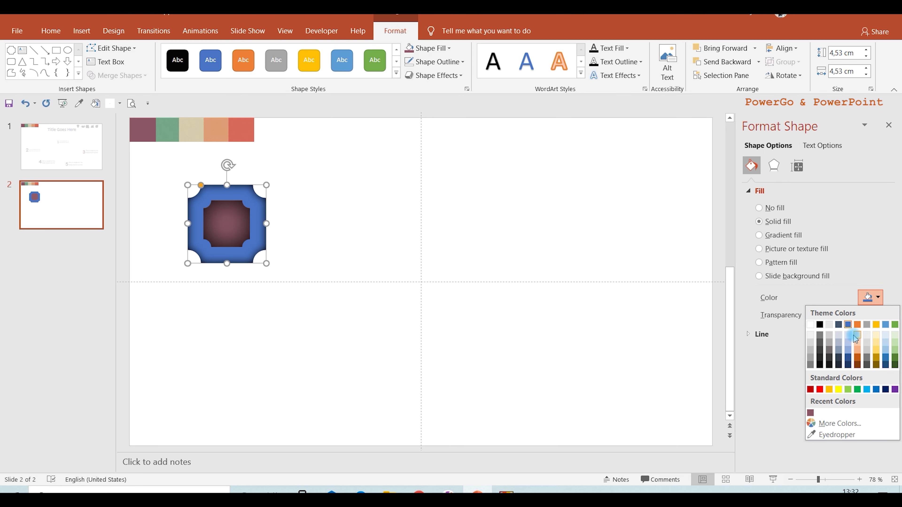
pyautogui.click(830, 342)
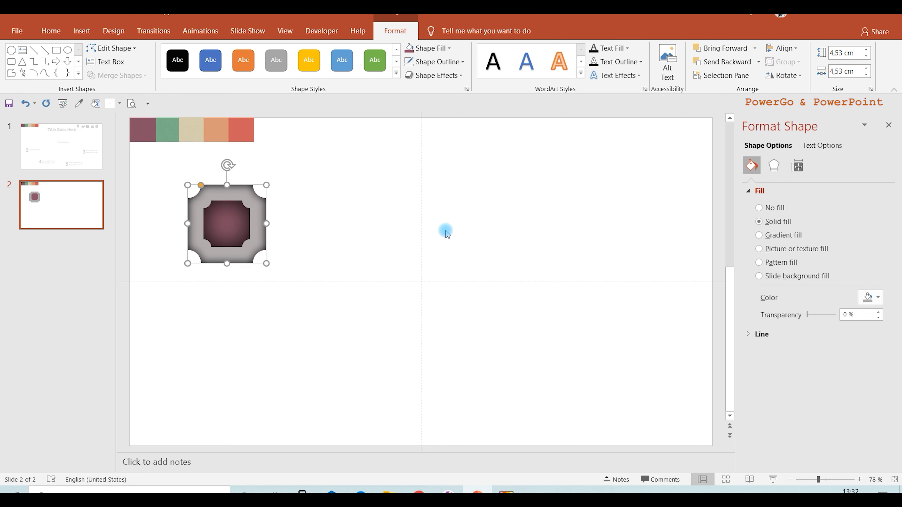
# Step: With Edit Points, pull all four corners of the grey square inward into a flared frame
pyautogui.scroll(7, 254, 220)
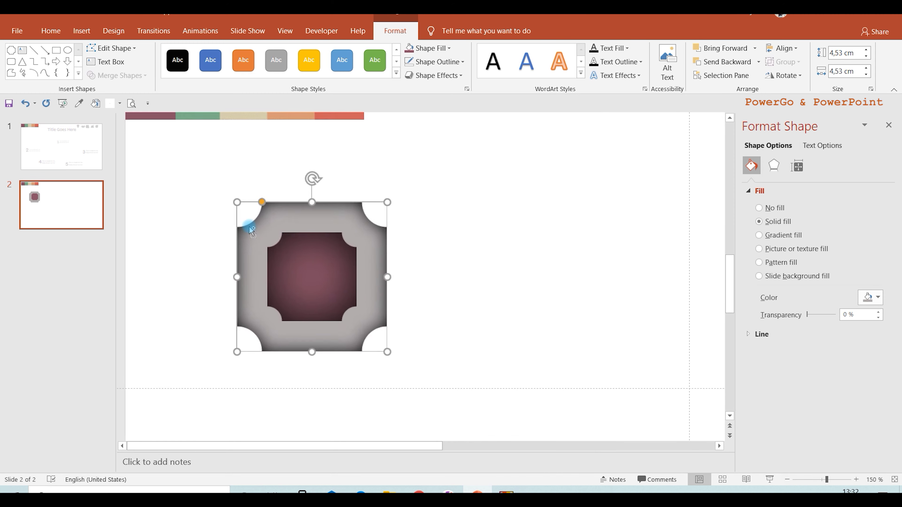
pyautogui.rightClick(276, 225)
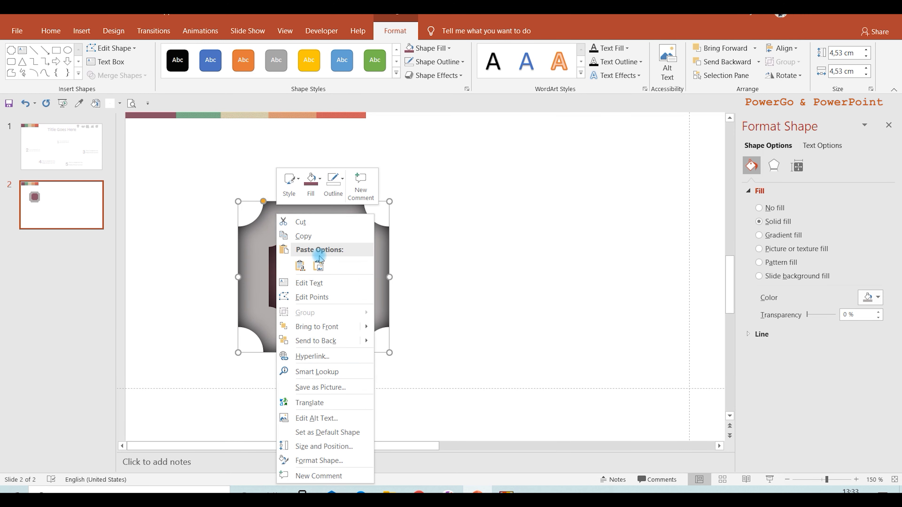
pyautogui.click(314, 297)
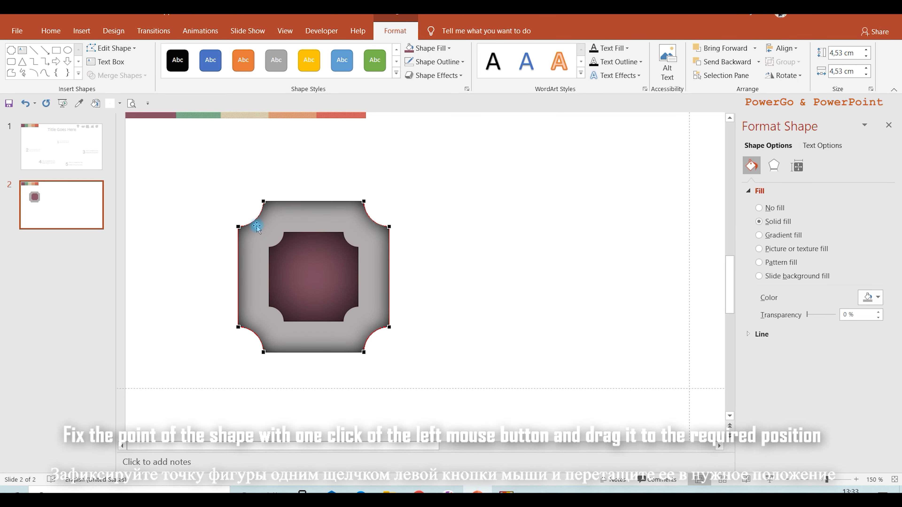
pyautogui.moveTo(254, 217); pyautogui.dragTo(272, 233)
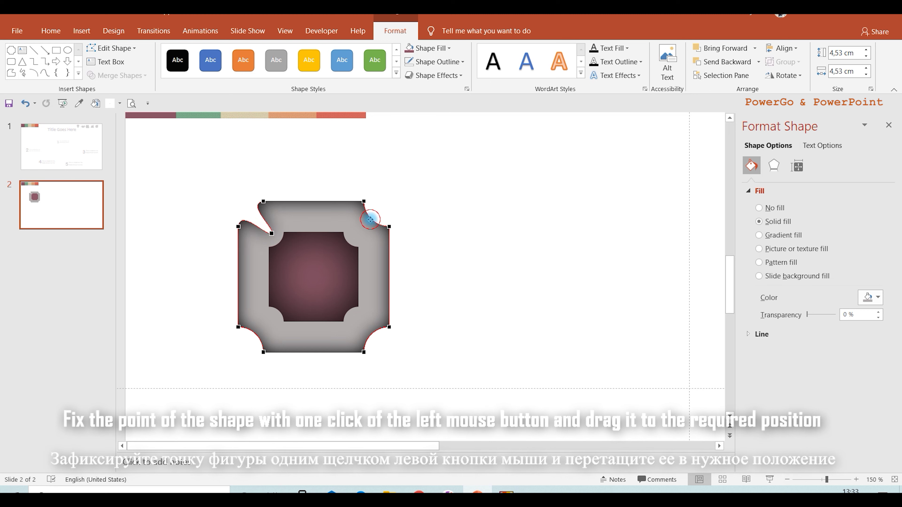
pyautogui.moveTo(355, 233); pyautogui.dragTo(355, 233)
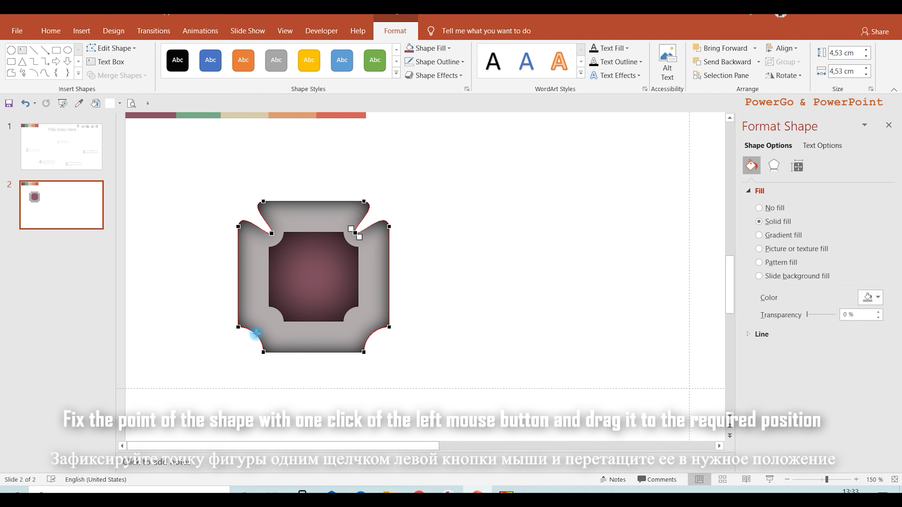
pyautogui.moveTo(256, 333); pyautogui.dragTo(272, 319)
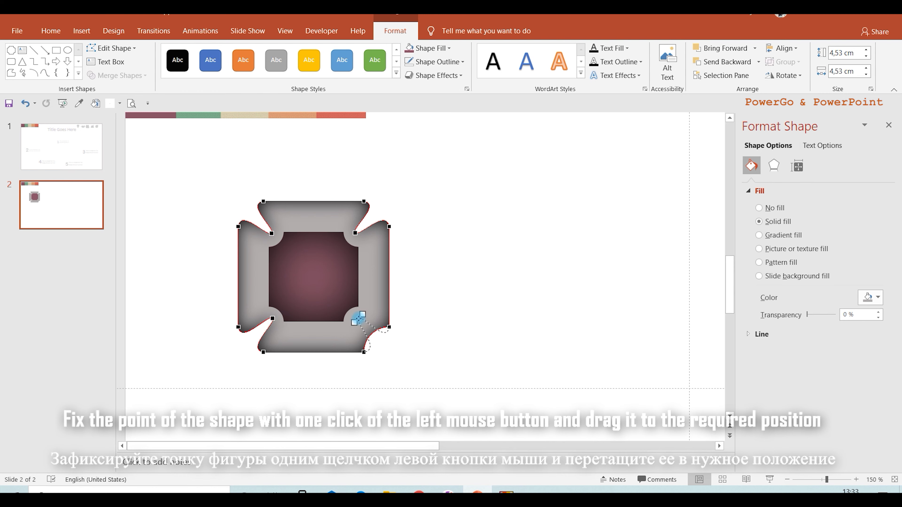
pyautogui.moveTo(357, 317); pyautogui.dragTo(358, 317)
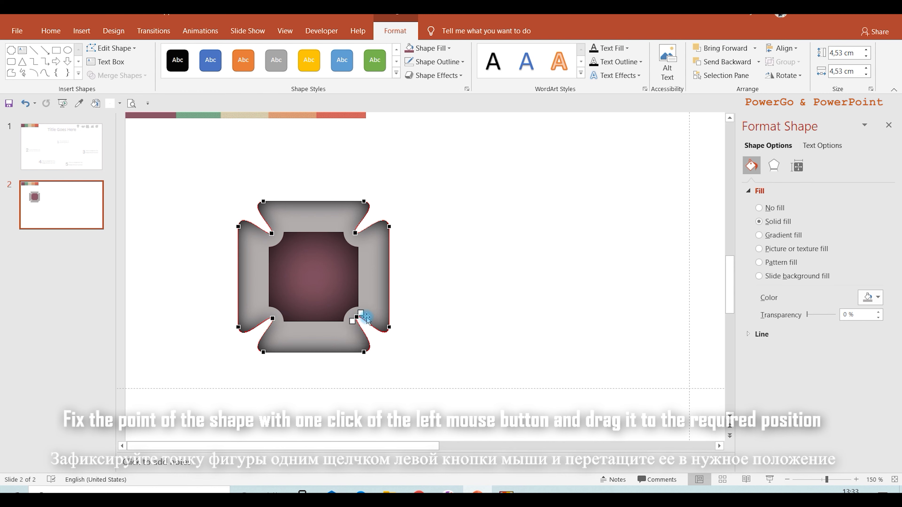
pyautogui.click(457, 249)
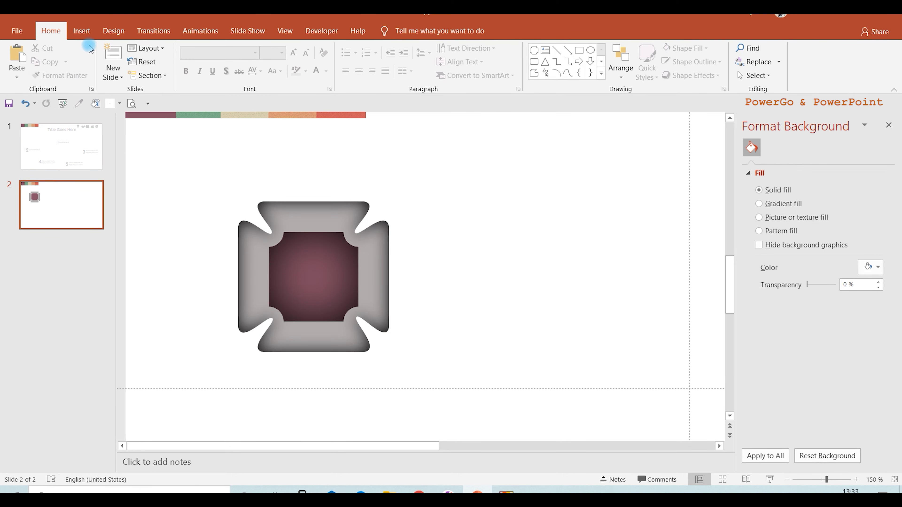
# Step: Draw a tall rectangle stem below the frame with no outline
pyautogui.click(81, 30)
pyautogui.click(183, 63)
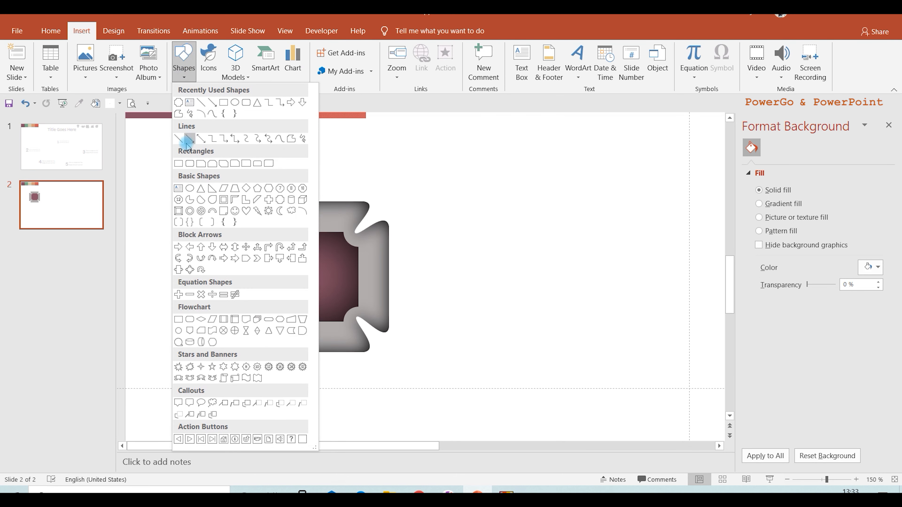
pyautogui.click(178, 163)
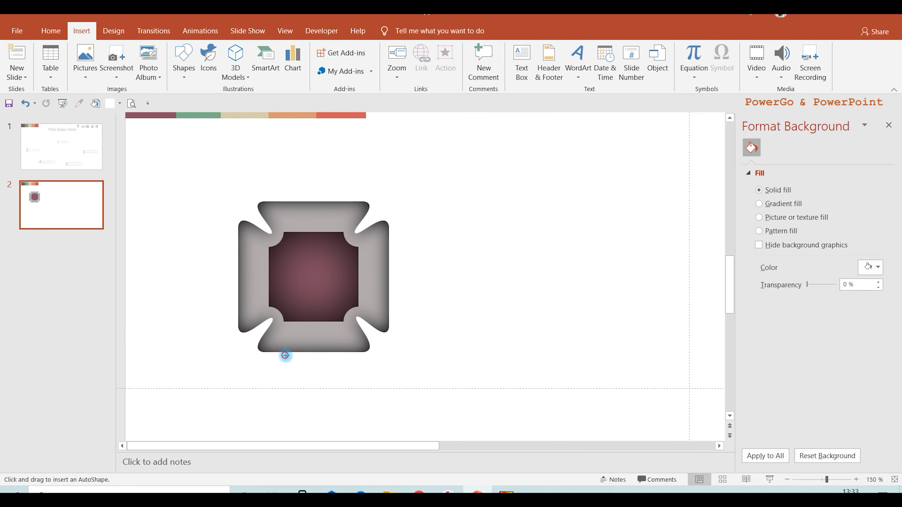
pyautogui.moveTo(285, 355); pyautogui.dragTo(307, 436)
pyautogui.click(435, 62)
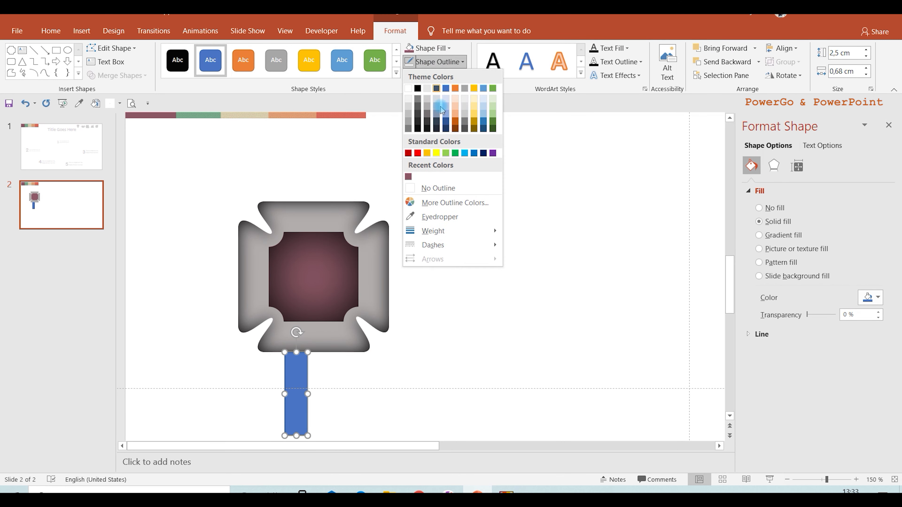
pyautogui.click(430, 189)
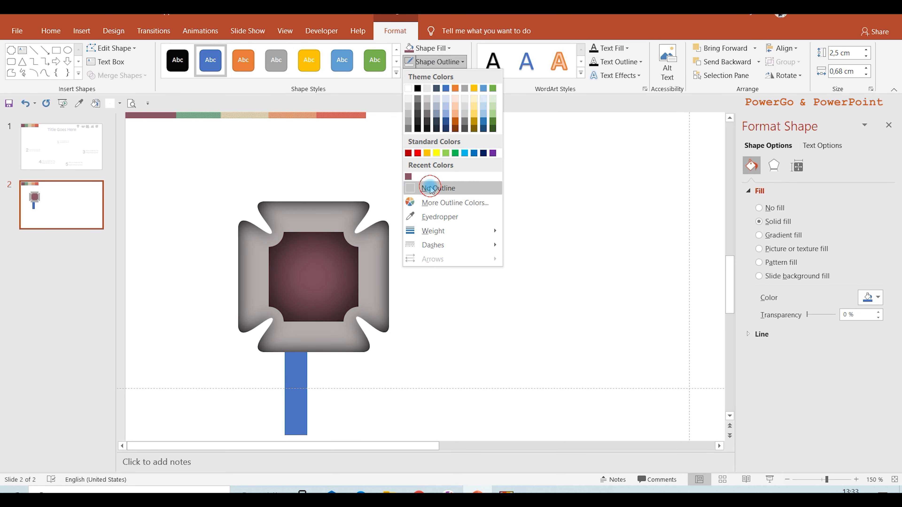
# Step: Copy the frame's grey formatting onto the stem with Format Painter
pyautogui.click(344, 215)
pyautogui.click(51, 31)
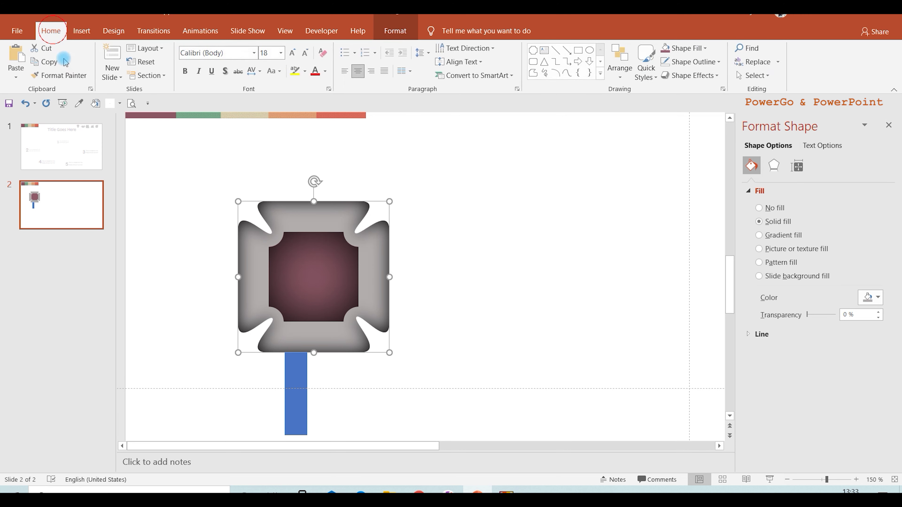
pyautogui.click(64, 75)
pyautogui.click(297, 383)
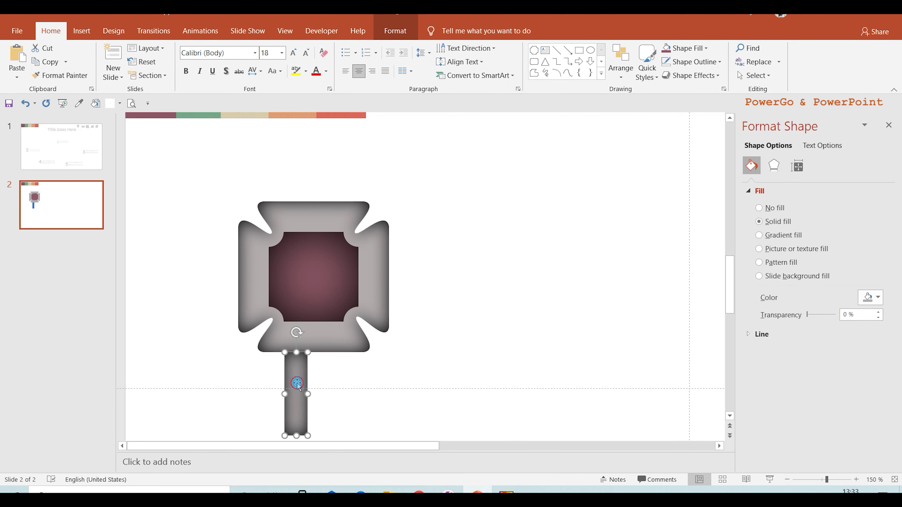
# Step: Send the stem behind the frame and centre it beneath
pyautogui.rightClick(298, 393)
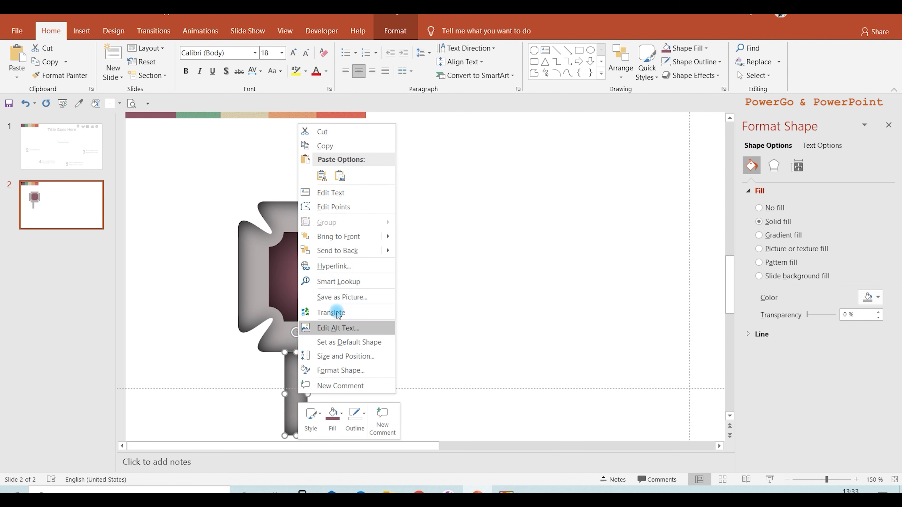
pyautogui.click(352, 251)
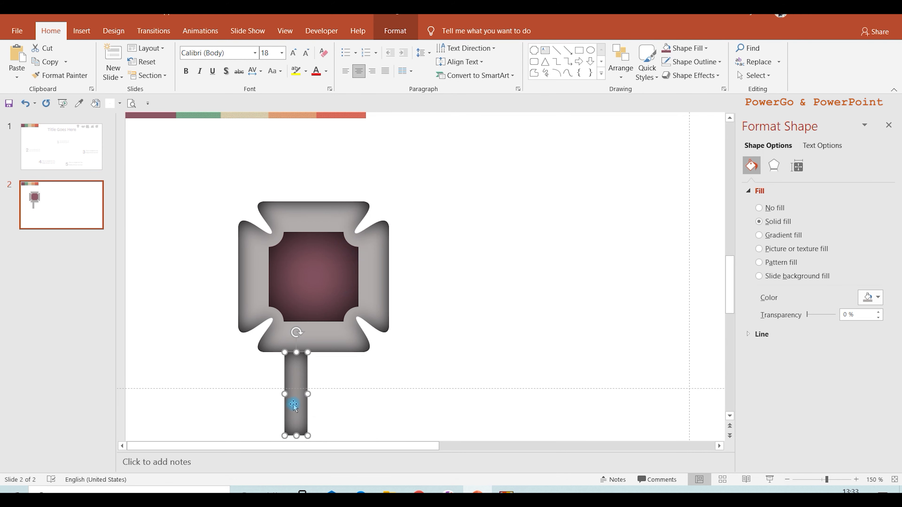
pyautogui.moveTo(292, 402); pyautogui.dragTo(317, 398)
pyautogui.click(469, 339)
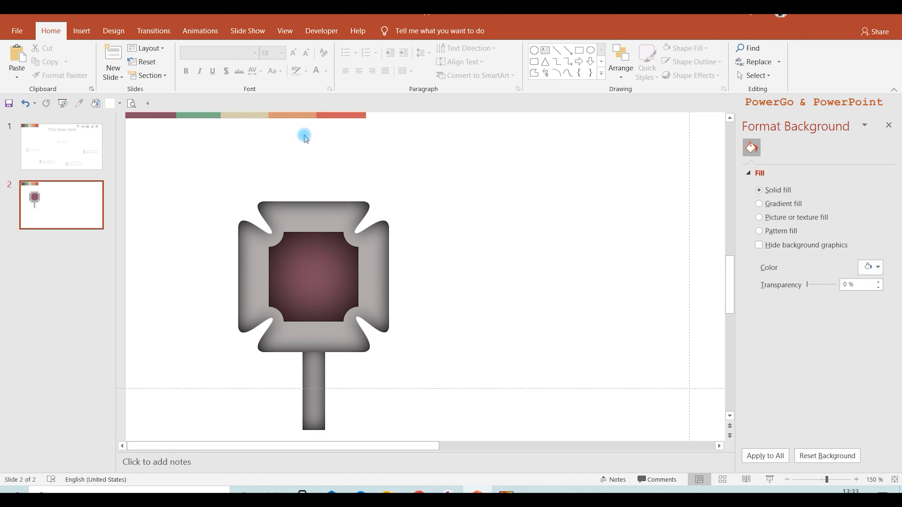
pyautogui.click(82, 30)
pyautogui.click(185, 67)
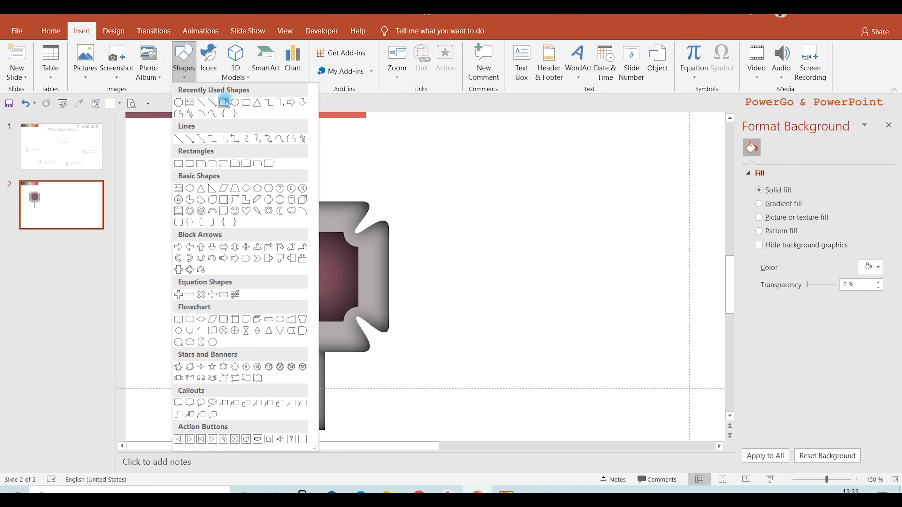
# Step: Draw a cylinder over the bottom of the stem and send it to the back
pyautogui.click(287, 201)
pyautogui.scroll(-3, 353, 352)
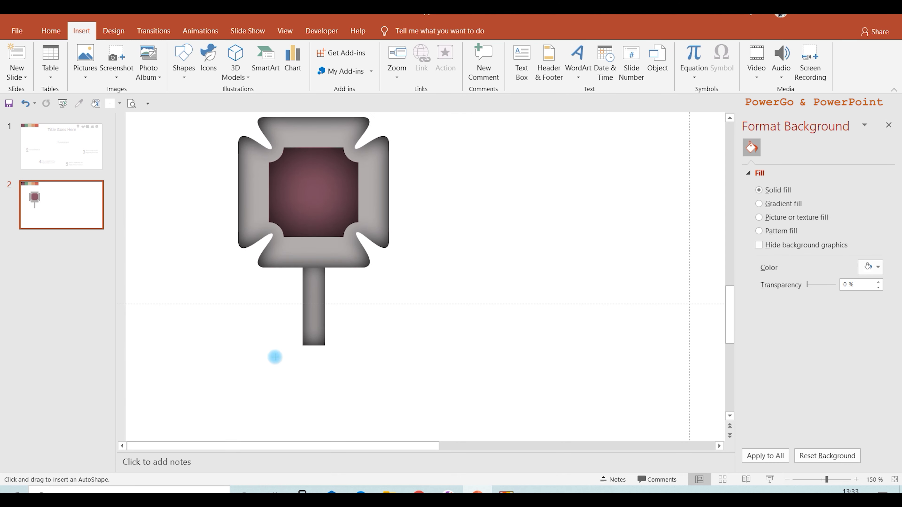
pyautogui.moveTo(240, 330)
pyautogui.mouseDown()
pyautogui.moveTo(337, 364)
pyautogui.moveTo(315, 355)
pyautogui.mouseUp()
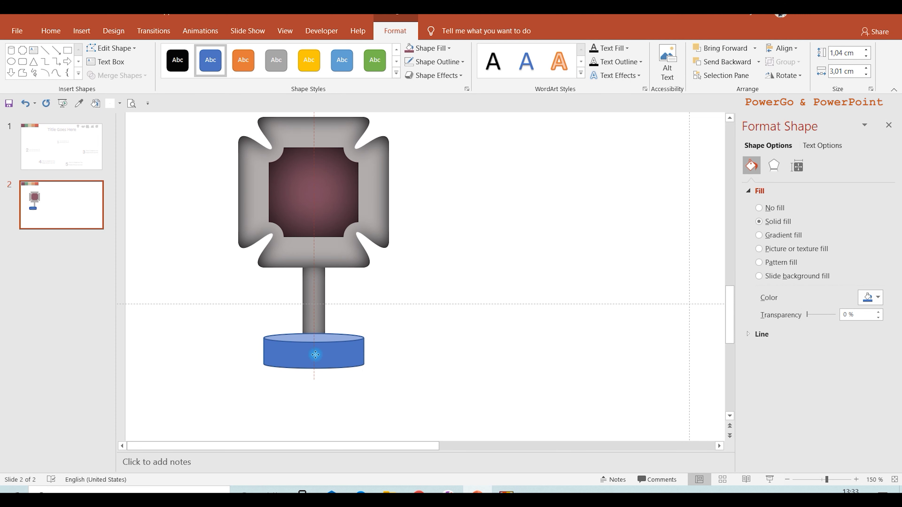
pyautogui.rightClick(330, 357)
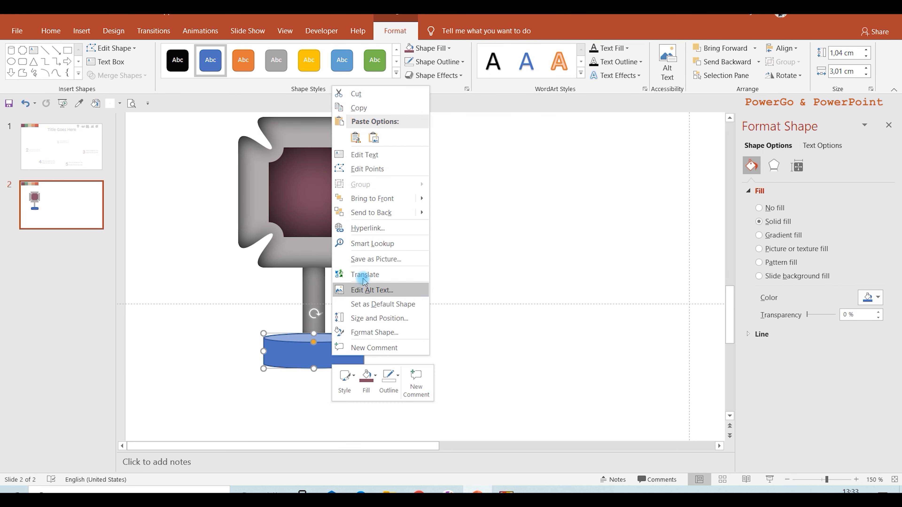
pyautogui.click(367, 213)
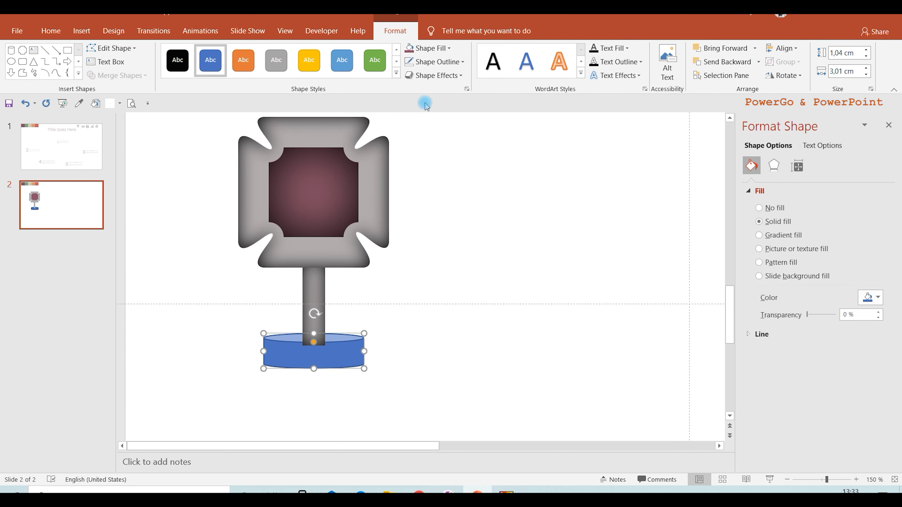
# Step: Remove the cylinder's outline, fill it dark grey and centre it under the stem
pyautogui.click(429, 62)
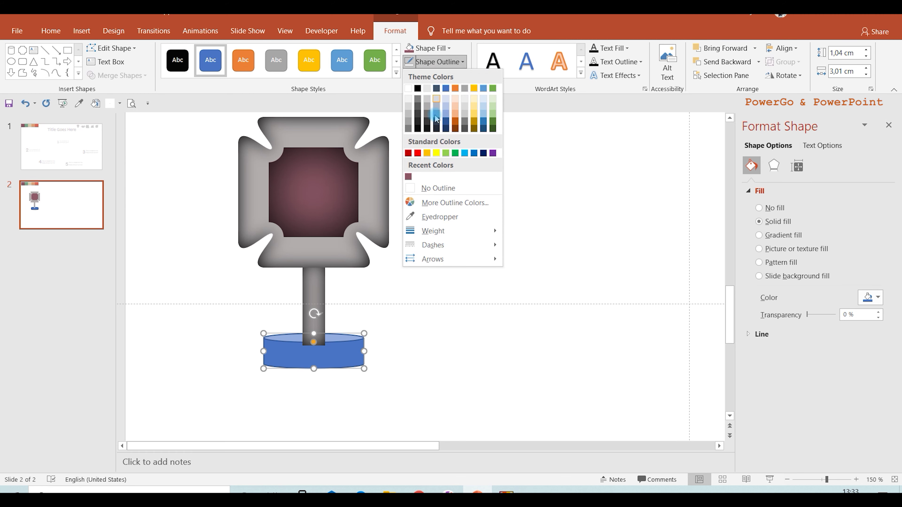
pyautogui.click(428, 188)
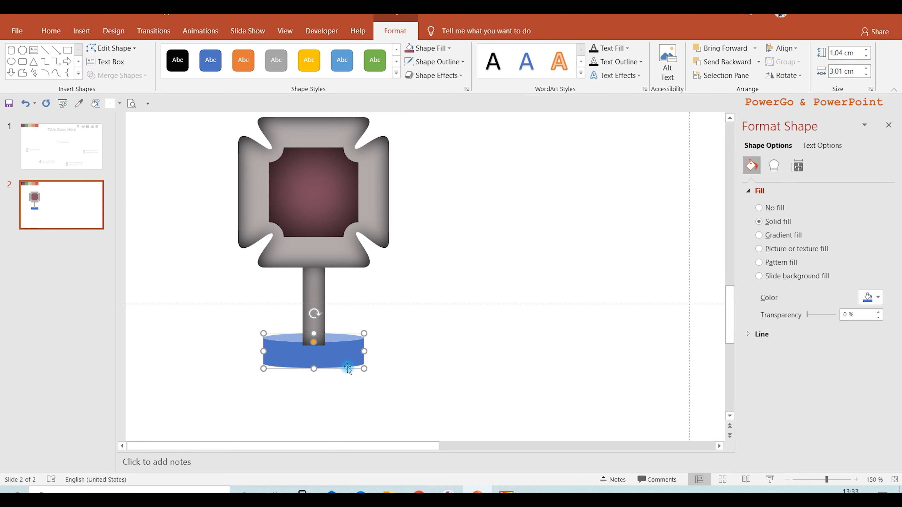
pyautogui.click(871, 299)
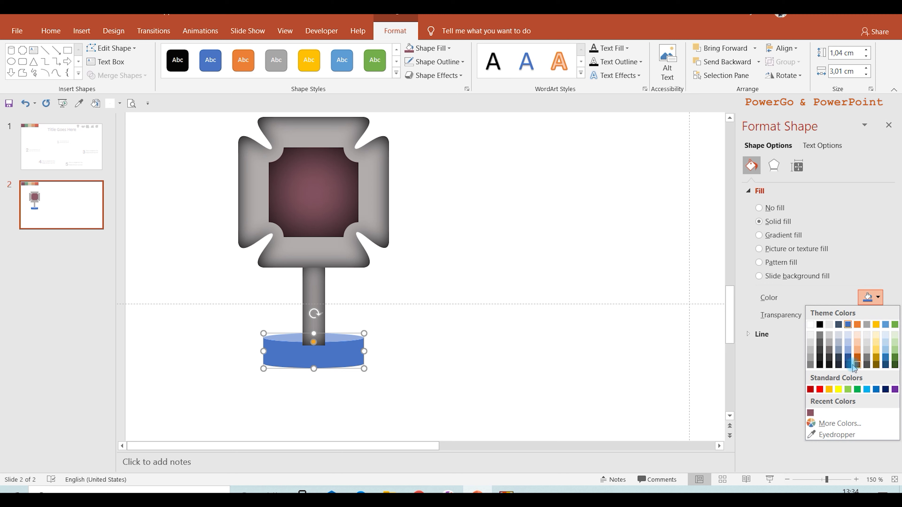
pyautogui.click(829, 350)
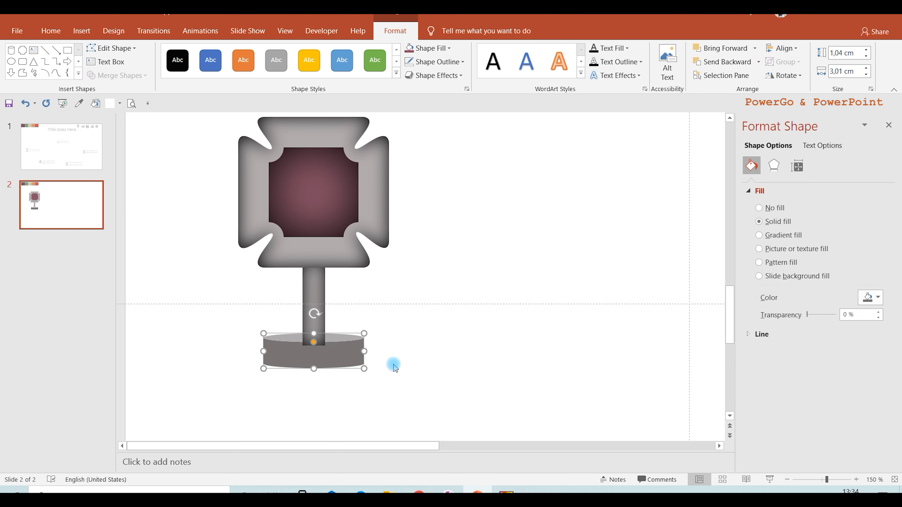
pyautogui.moveTo(354, 350); pyautogui.dragTo(355, 357)
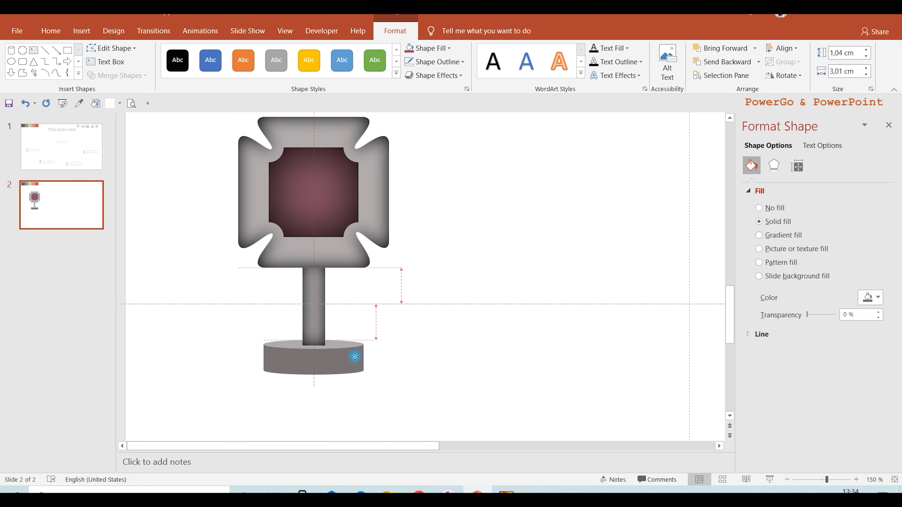
pyautogui.click(430, 342)
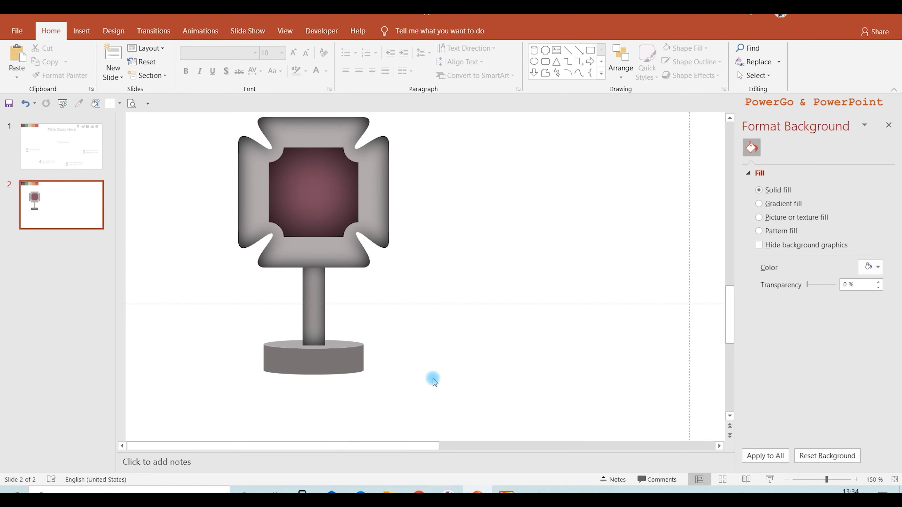
# Step: Select all the signpost parts and group them into one object
pyautogui.scroll(-5, 431, 379)
pyautogui.moveTo(349, 356); pyautogui.dragTo(150, 143)
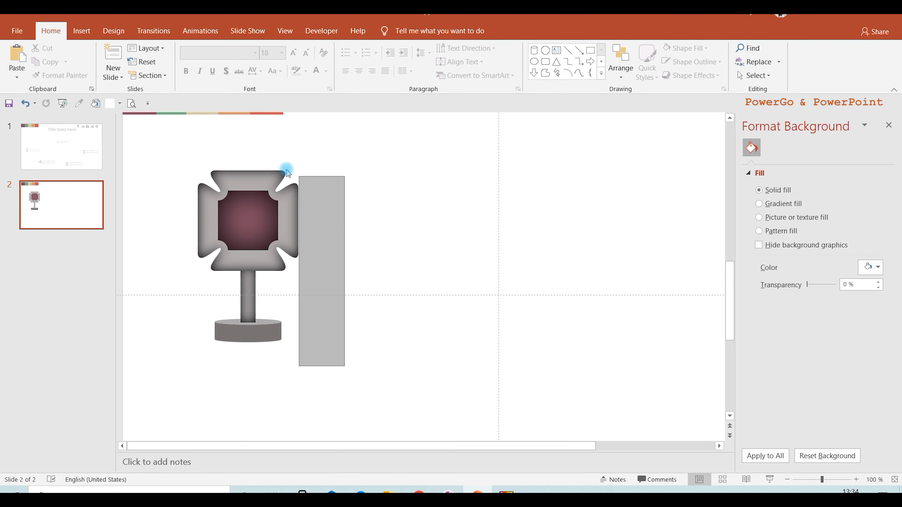
pyautogui.rightClick(287, 210)
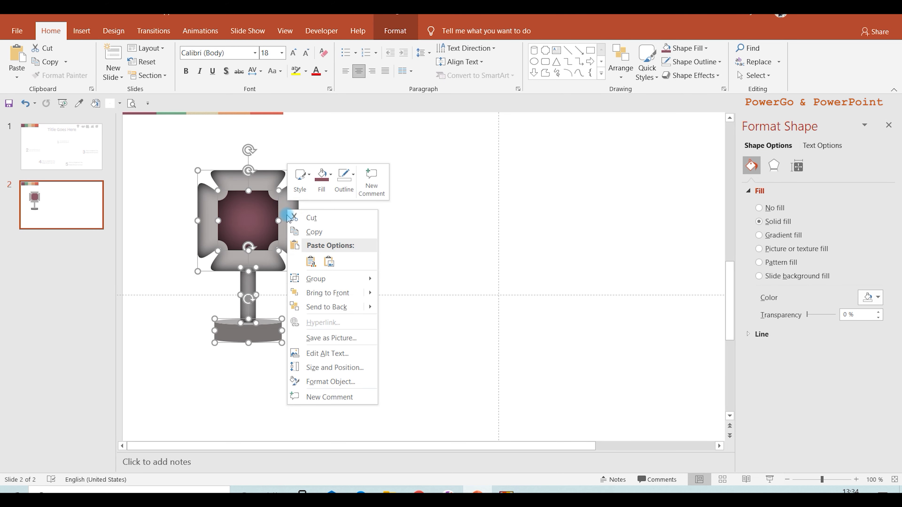
pyautogui.click(388, 282)
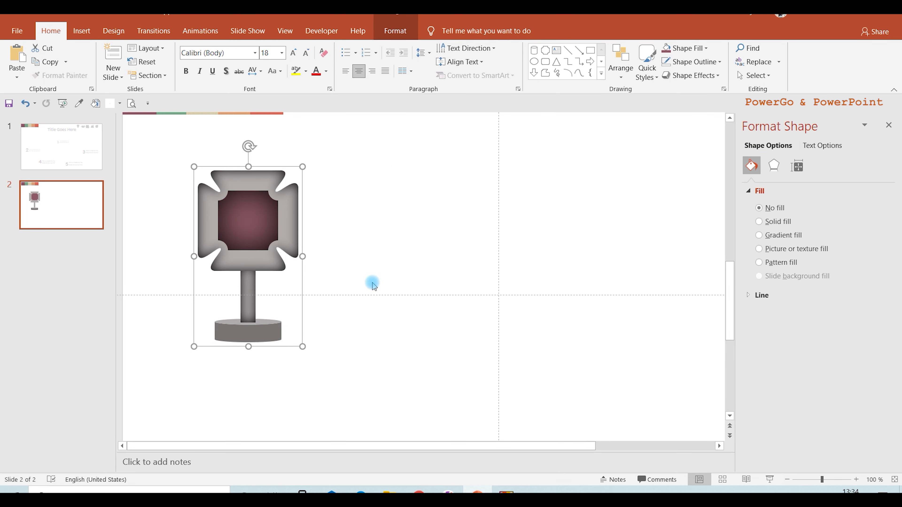
# Step: Apply an Outer Offset: Center shadow to the signpost and enlarge it to 110%
pyautogui.click(774, 166)
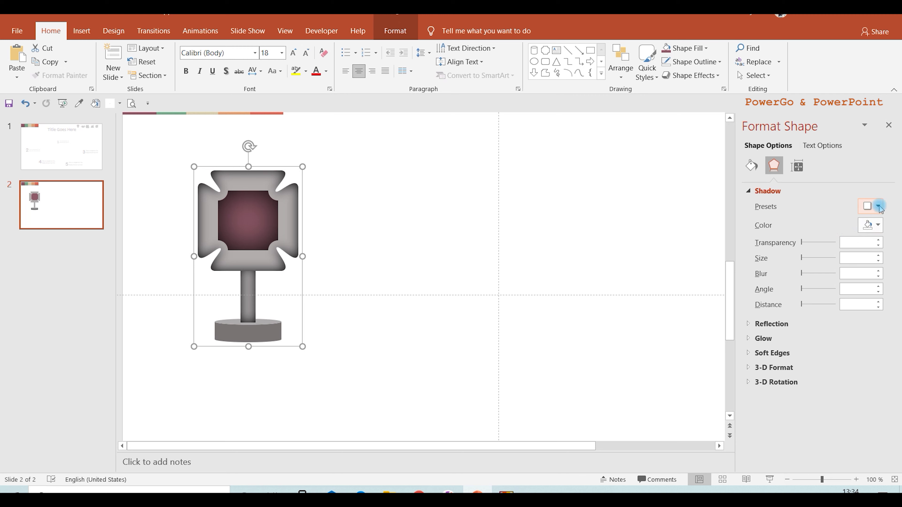
pyautogui.click(879, 207)
pyautogui.click(842, 317)
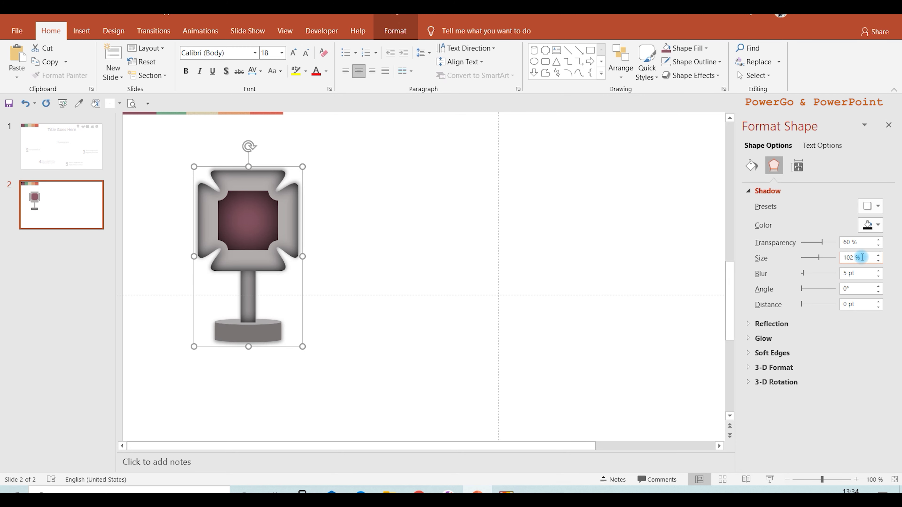
pyautogui.click(877, 255)
pyautogui.click(877, 255)
pyautogui.click(877, 255)
pyautogui.click(878, 255)
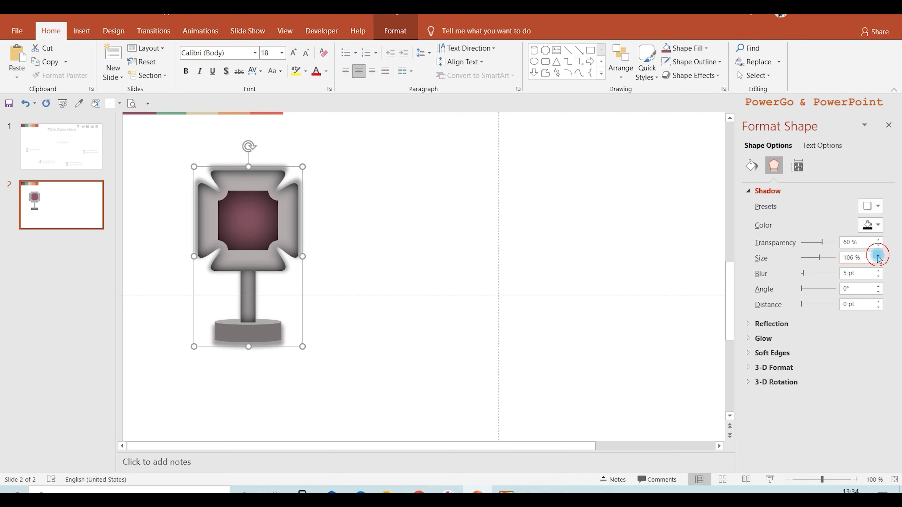
pyautogui.click(877, 255)
pyautogui.click(877, 256)
pyautogui.click(878, 256)
pyautogui.click(877, 255)
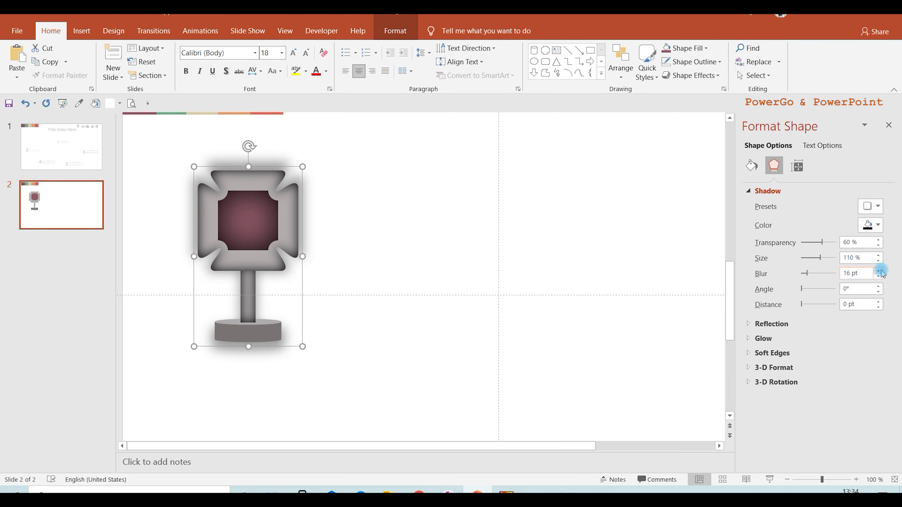
# Step: Set the slide background colour to dark grey
pyautogui.click(377, 226)
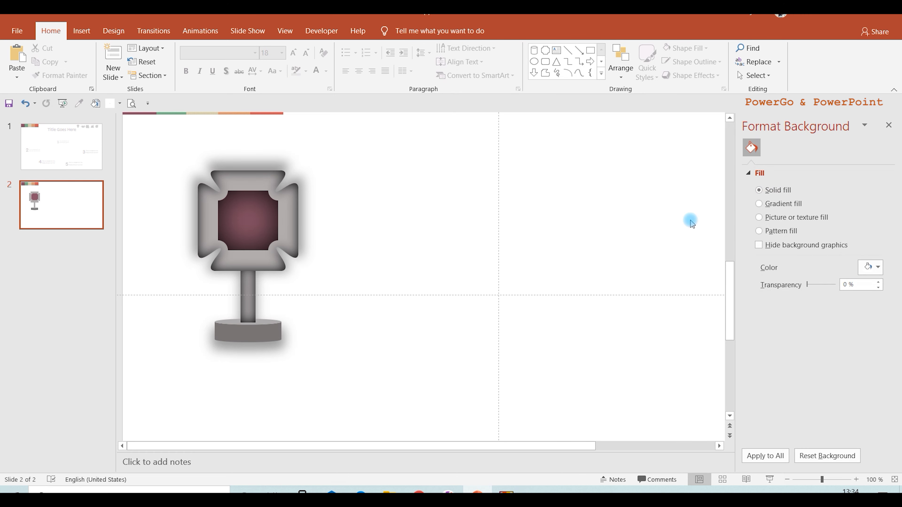
pyautogui.click(868, 267)
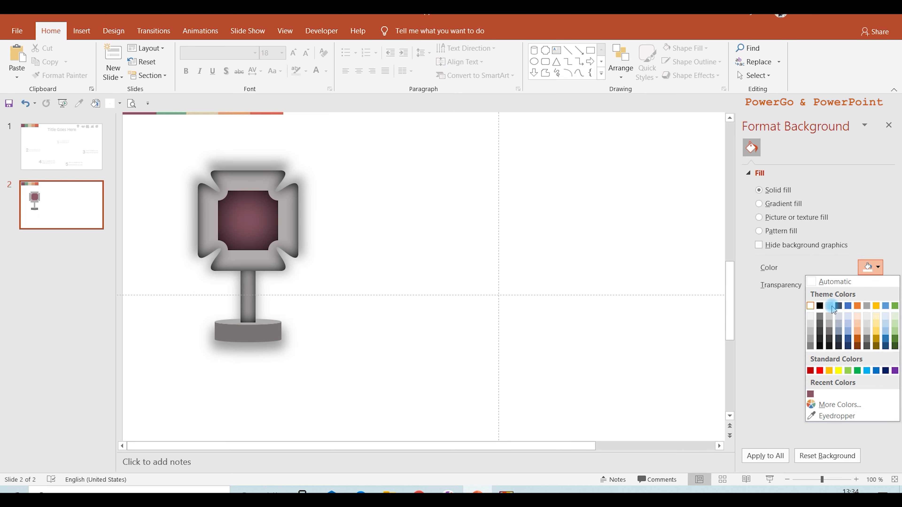
pyautogui.click(828, 340)
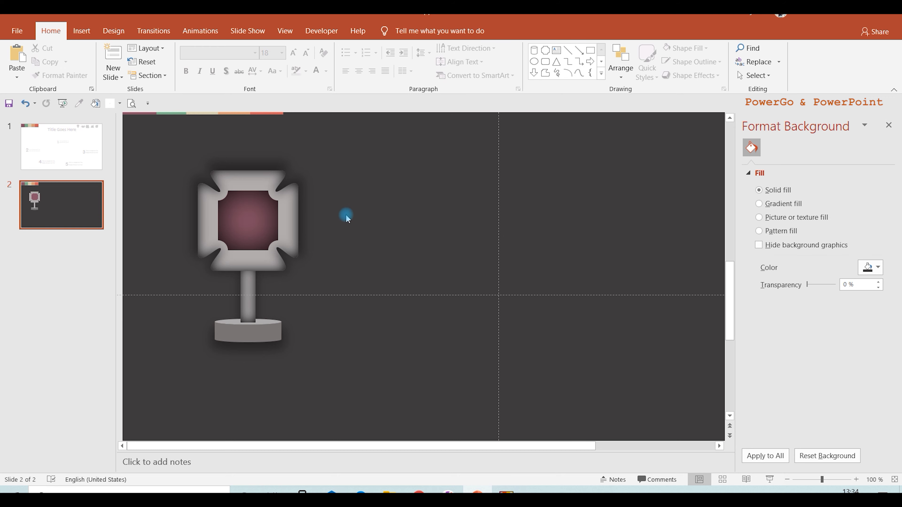
# Step: Duplicate the signpost to the right to build the row of five
pyautogui.scroll(-2, 339, 222)
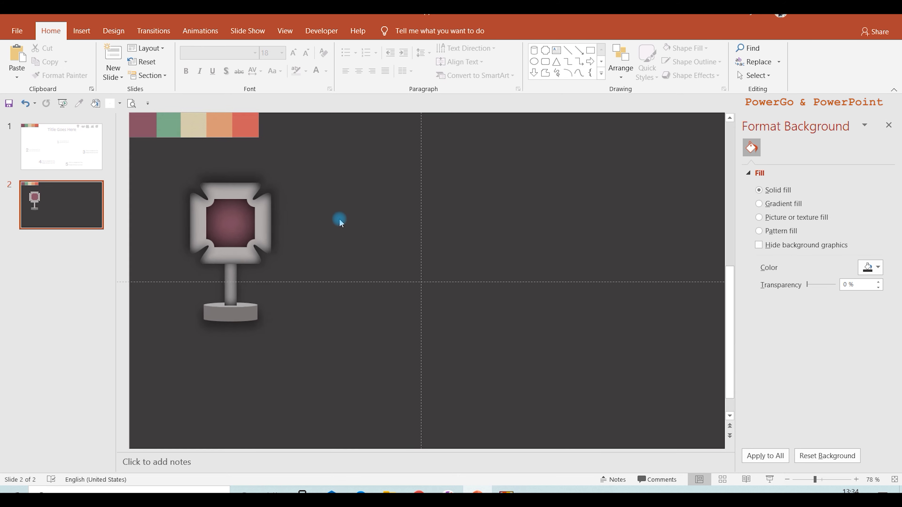
pyautogui.click(261, 233)
pyautogui.moveTo(261, 233)
pyautogui.mouseDown()
pyautogui.moveTo(454, 241)
pyautogui.moveTo(636, 236)
pyautogui.mouseUp()
# Step: Copy the five icons from slide 1 and paste them onto slide 2
pyautogui.click(100, 143)
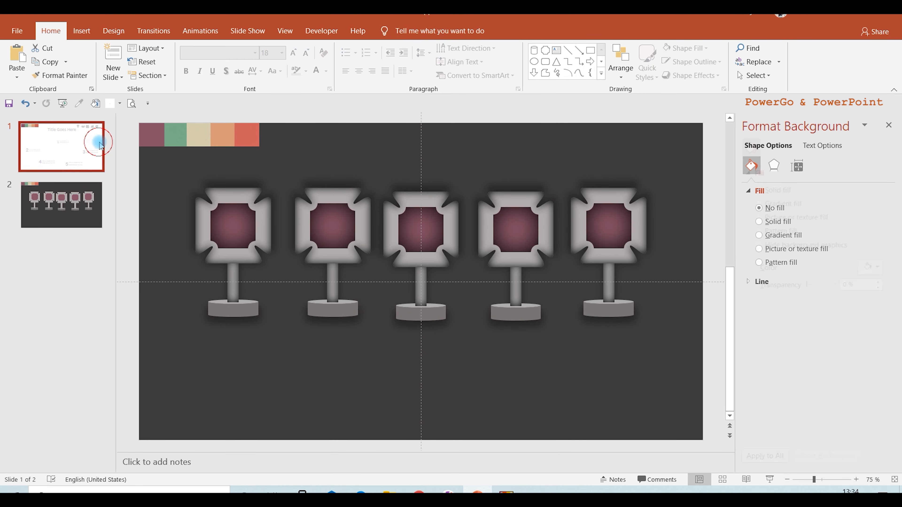
pyautogui.moveTo(690, 184); pyautogui.dragTo(509, 117)
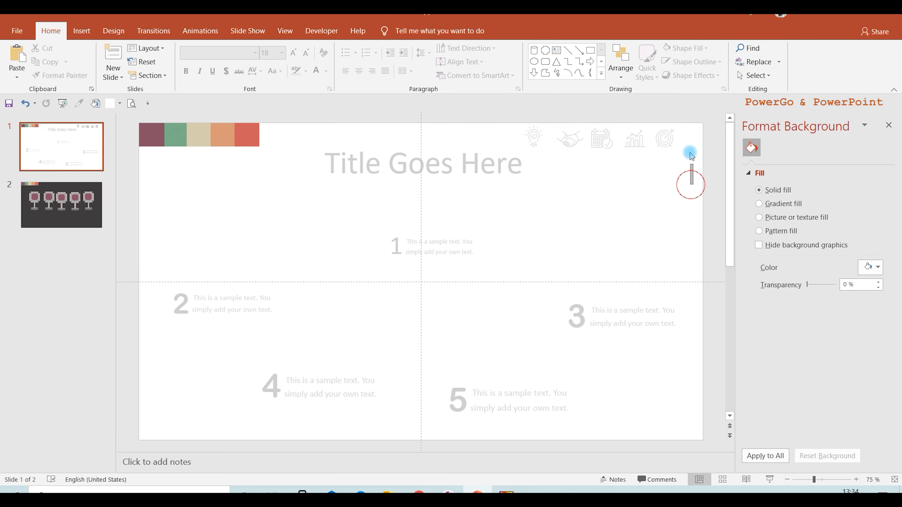
pyautogui.click(597, 147)
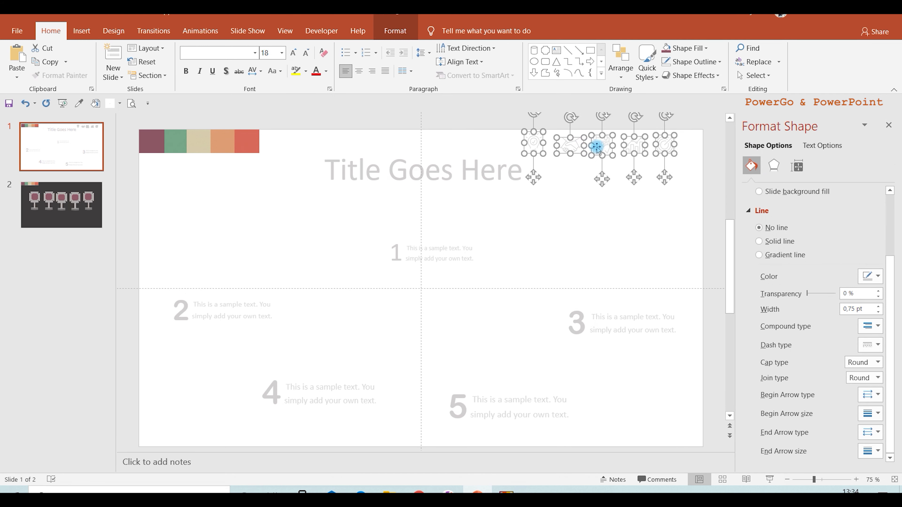
pyautogui.rightClick(597, 146)
pyautogui.click(629, 165)
pyautogui.click(85, 218)
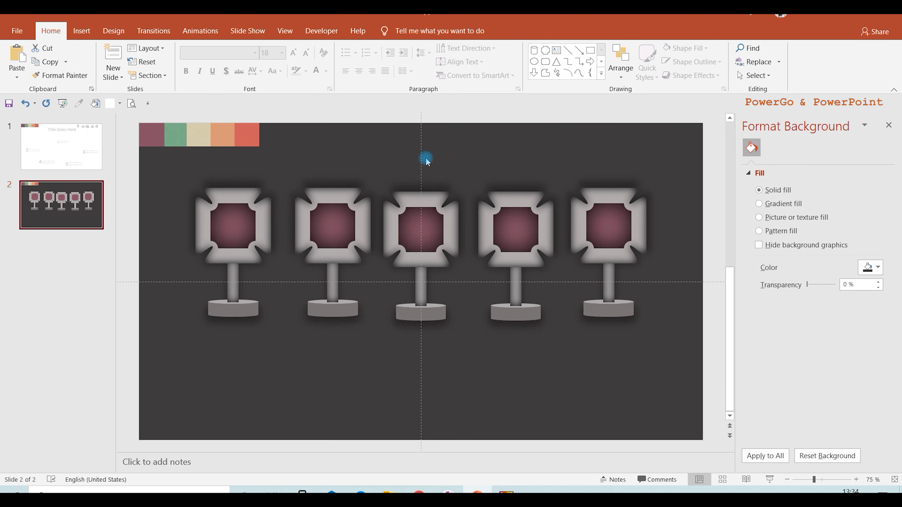
pyautogui.rightClick(436, 151)
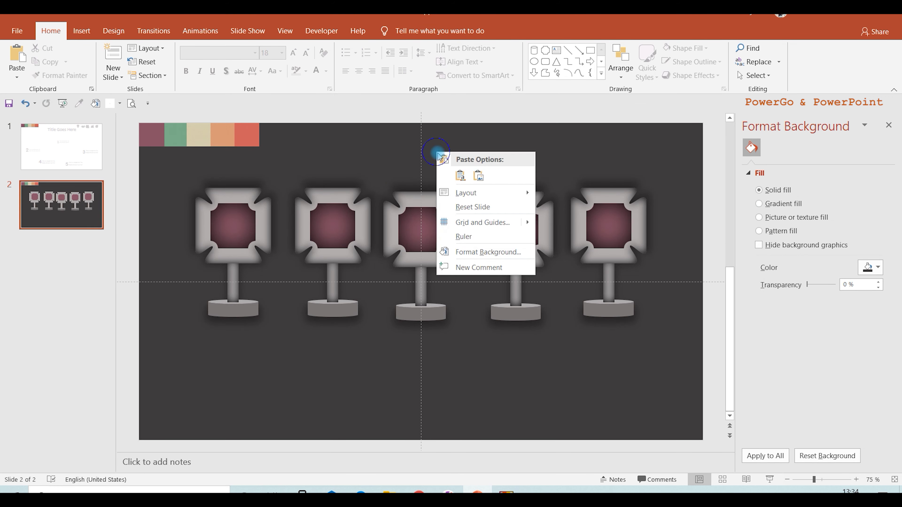
pyautogui.click(460, 175)
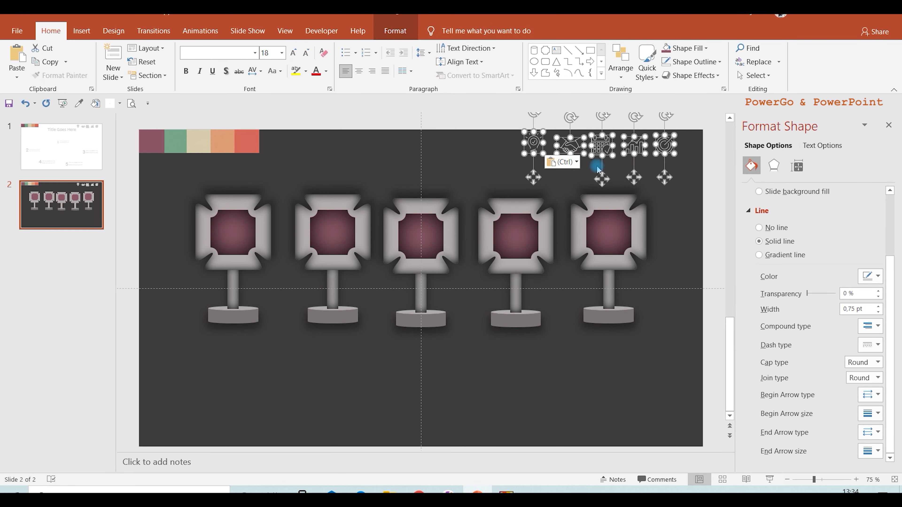
# Step: Place the lightbulb, handshake, calendar, bar-chart and target icons into signposts one to five
pyautogui.scroll(-1, 543, 131)
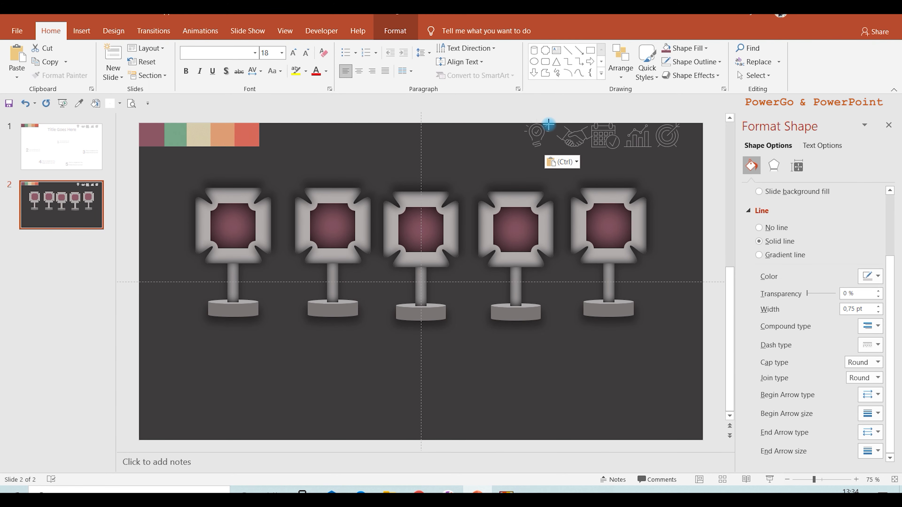
pyautogui.click(537, 144)
pyautogui.moveTo(537, 140); pyautogui.dragTo(234, 228)
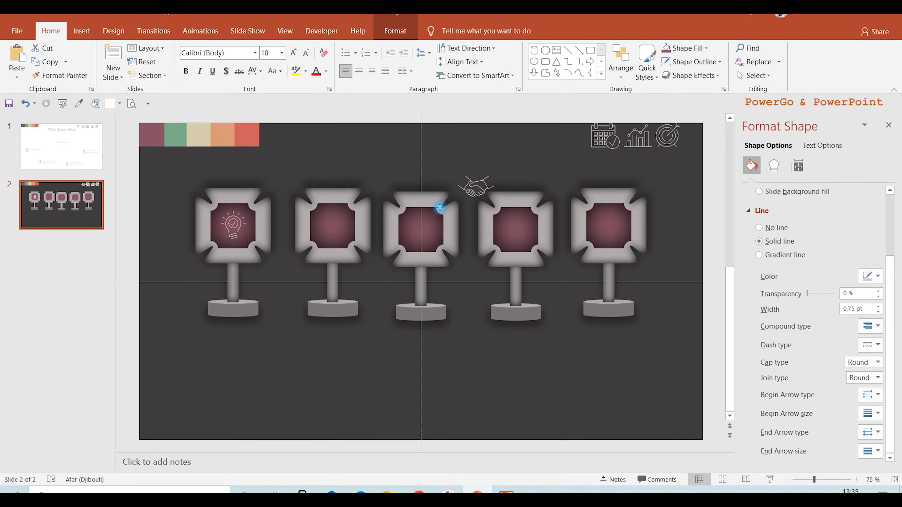
pyautogui.moveTo(574, 146); pyautogui.dragTo(332, 231)
pyautogui.moveTo(604, 137); pyautogui.dragTo(417, 237)
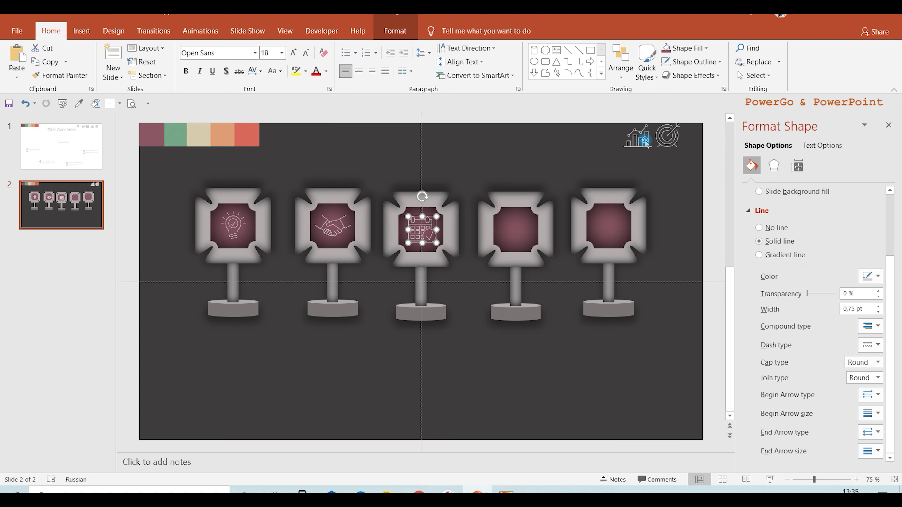
pyautogui.moveTo(638, 137); pyautogui.dragTo(515, 229)
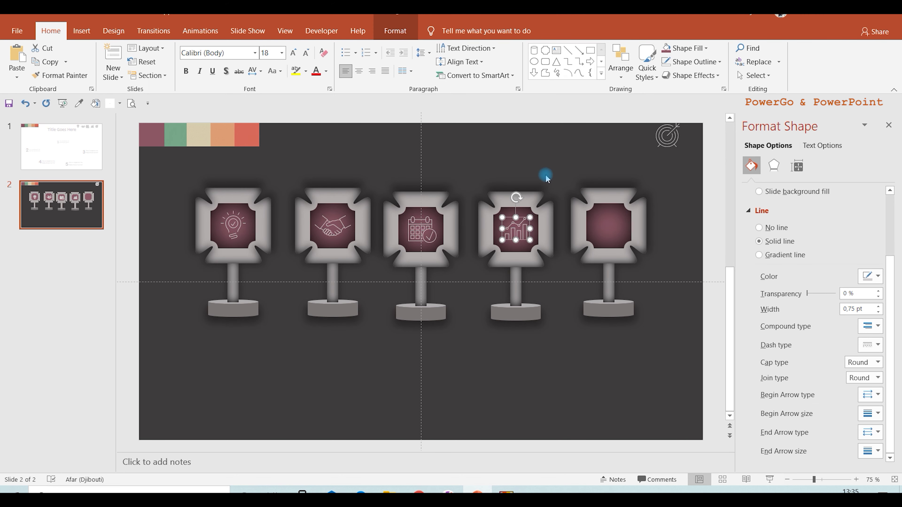
pyautogui.moveTo(671, 142); pyautogui.dragTo(618, 231)
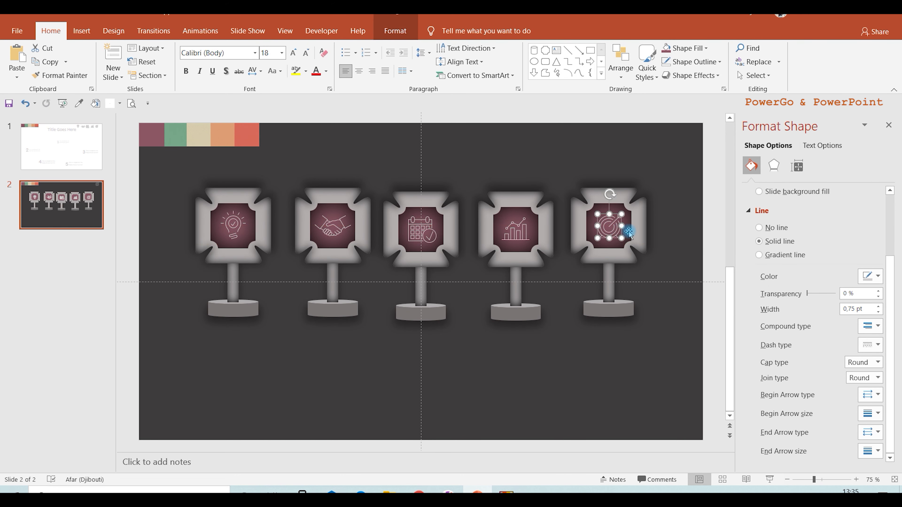
# Step: Group the lightbulb and handshake icons with the first two signposts
pyautogui.click(570, 170)
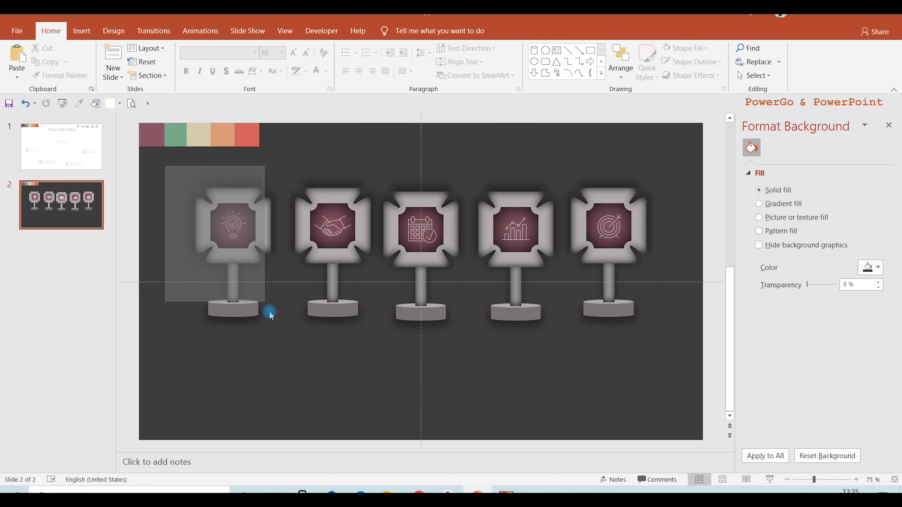
pyautogui.moveTo(174, 179); pyautogui.dragTo(293, 356)
pyautogui.rightClick(255, 259)
pyautogui.moveTo(289, 324)
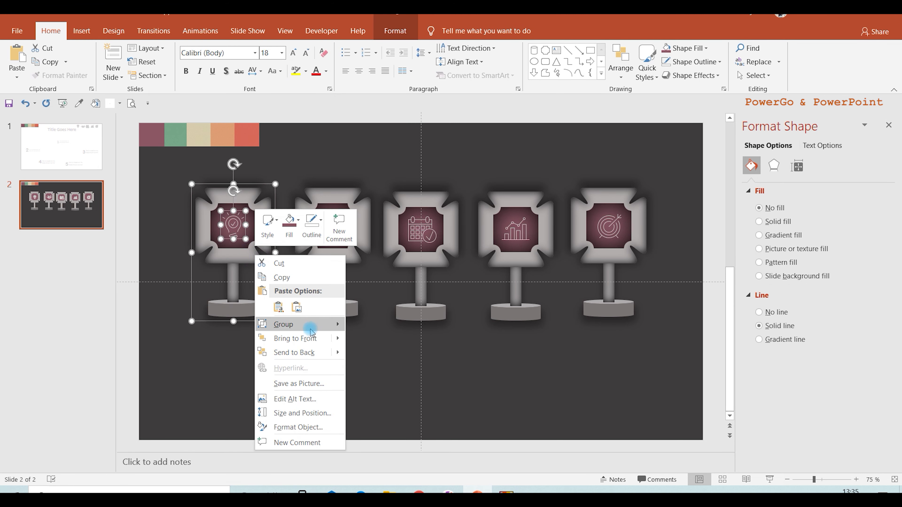
pyautogui.click(371, 326)
pyautogui.click(292, 155)
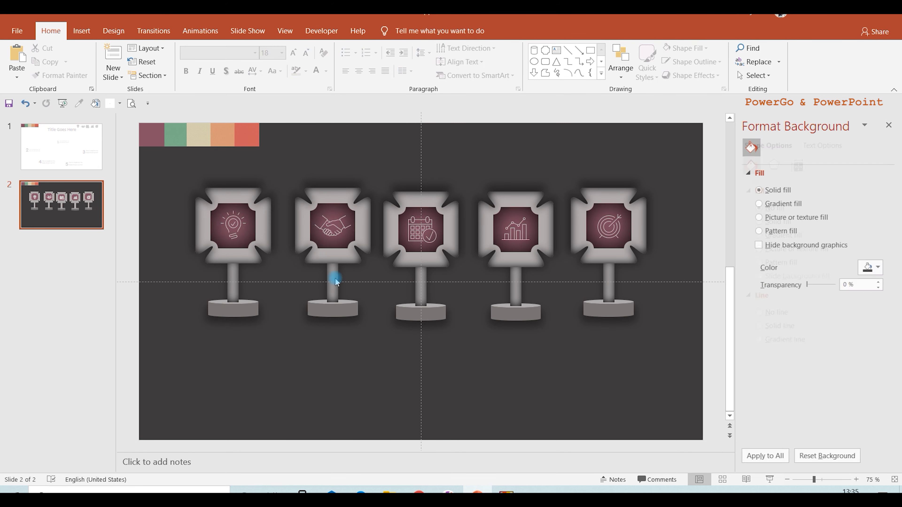
pyautogui.moveTo(284, 148); pyautogui.dragTo(375, 351)
pyautogui.rightClick(343, 249)
pyautogui.click(457, 322)
pyautogui.click(442, 262)
# Step: Group the calendar, bar-chart and target icons with their signposts
pyautogui.rightClick(441, 262)
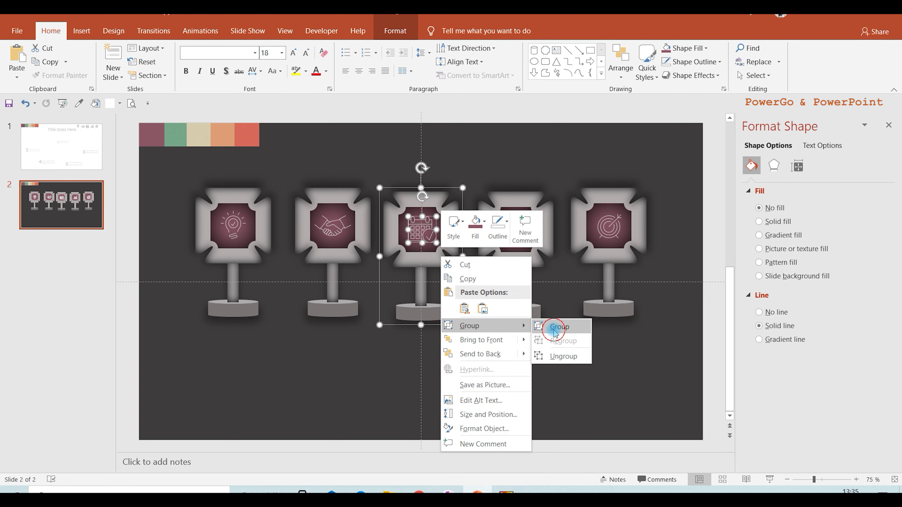
pyautogui.click(552, 323)
pyautogui.moveTo(471, 160); pyautogui.dragTo(561, 329)
pyautogui.rightClick(538, 256)
pyautogui.click(664, 332)
pyautogui.moveTo(564, 160); pyautogui.dragTo(647, 339)
pyautogui.rightClick(625, 318)
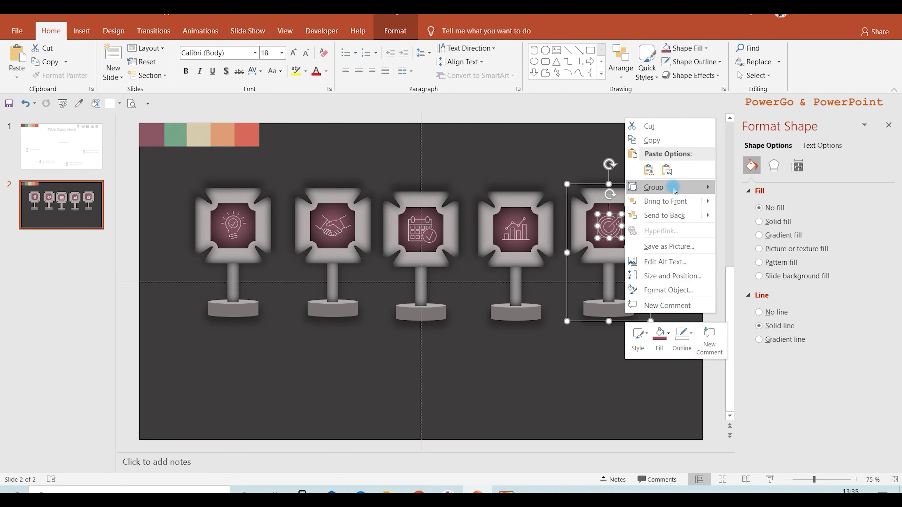
pyautogui.click(736, 182)
pyautogui.click(342, 209)
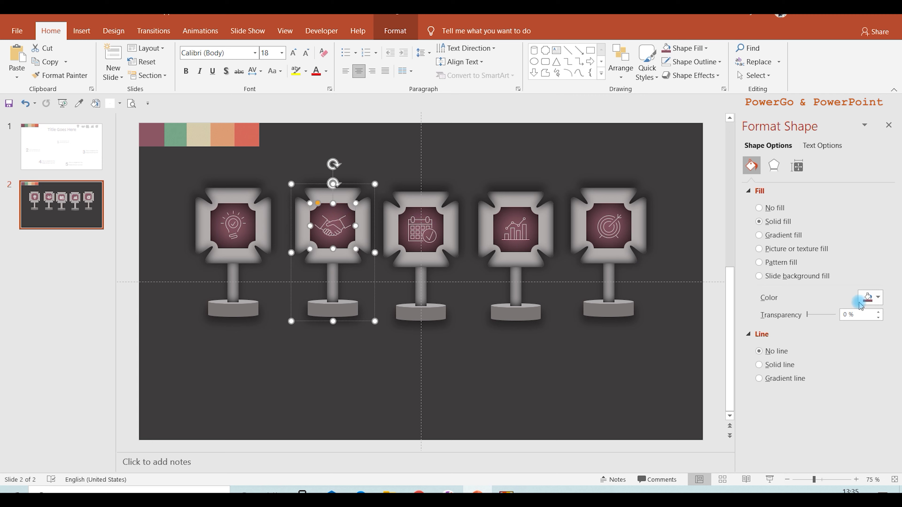
# Step: Eyedrop the green and beige strip colours onto the handshake and calendar panels
pyautogui.click(868, 297)
pyautogui.click(763, 397)
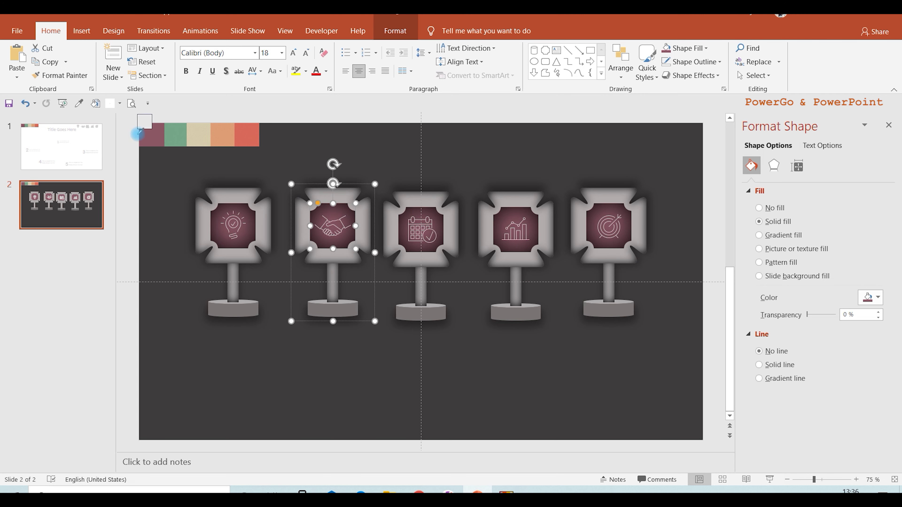
pyautogui.click(176, 138)
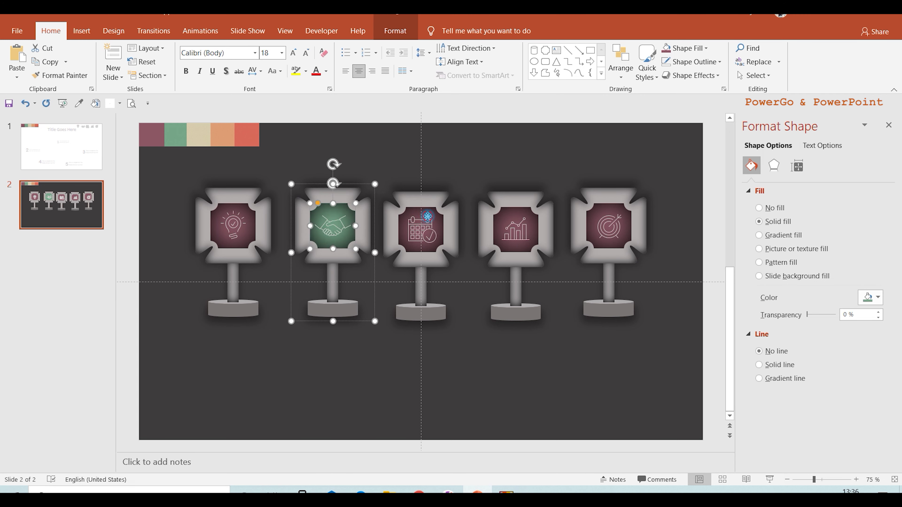
pyautogui.click(428, 216)
pyautogui.click(867, 298)
pyautogui.click(837, 435)
pyautogui.click(199, 135)
# Step: Fill the bar-chart and target panels with the orange and red bar colours
pyautogui.click(515, 228)
pyautogui.click(868, 297)
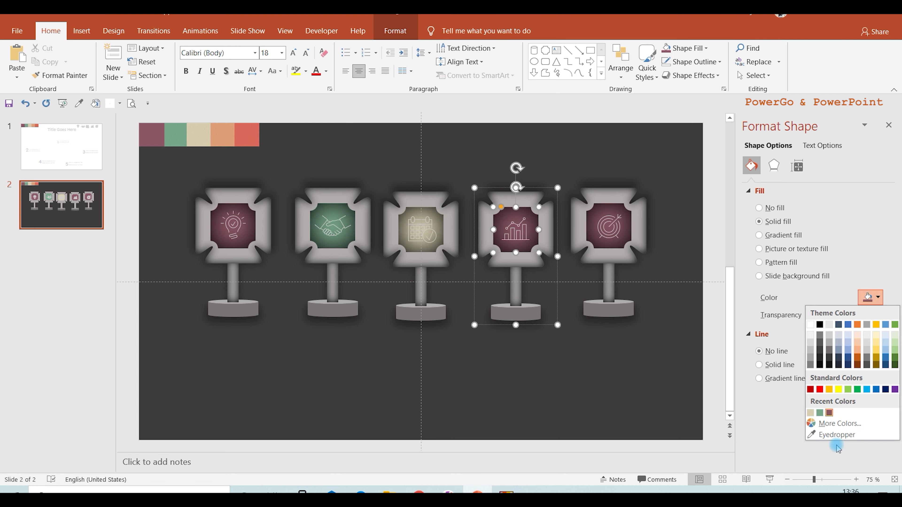
pyautogui.click(836, 435)
pyautogui.click(223, 135)
pyautogui.click(609, 227)
pyautogui.click(868, 298)
pyautogui.click(837, 434)
pyautogui.click(247, 135)
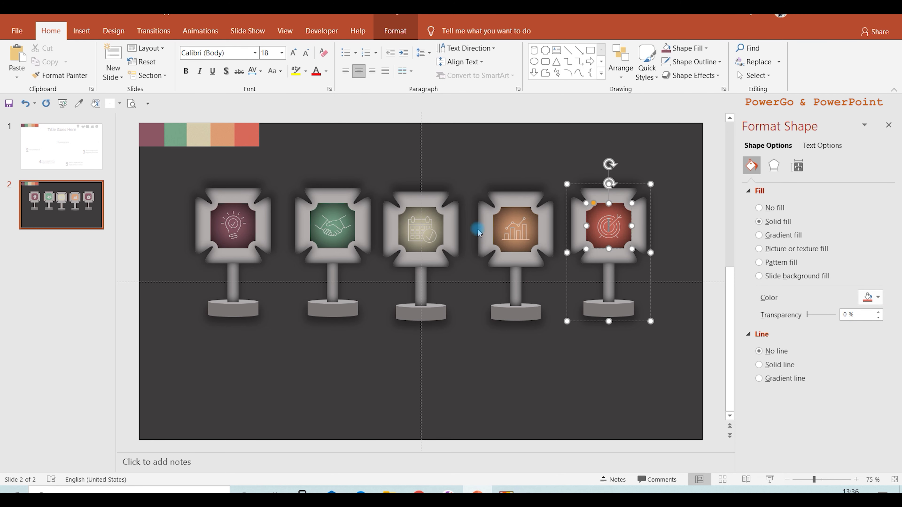
pyautogui.click(478, 232)
pyautogui.click(183, 193)
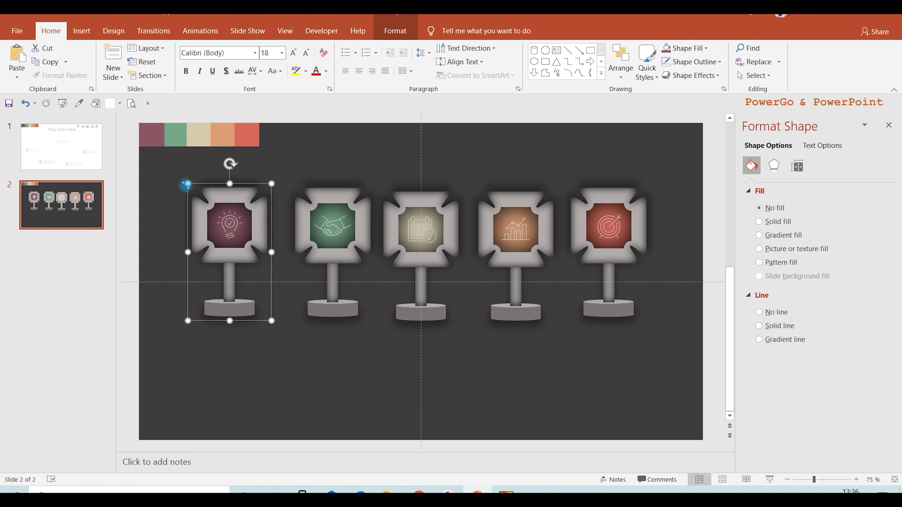
# Step: Shrink the lightbulb and handshake signposts and set them side by side on the left
pyautogui.moveTo(185, 184); pyautogui.dragTo(232, 279)
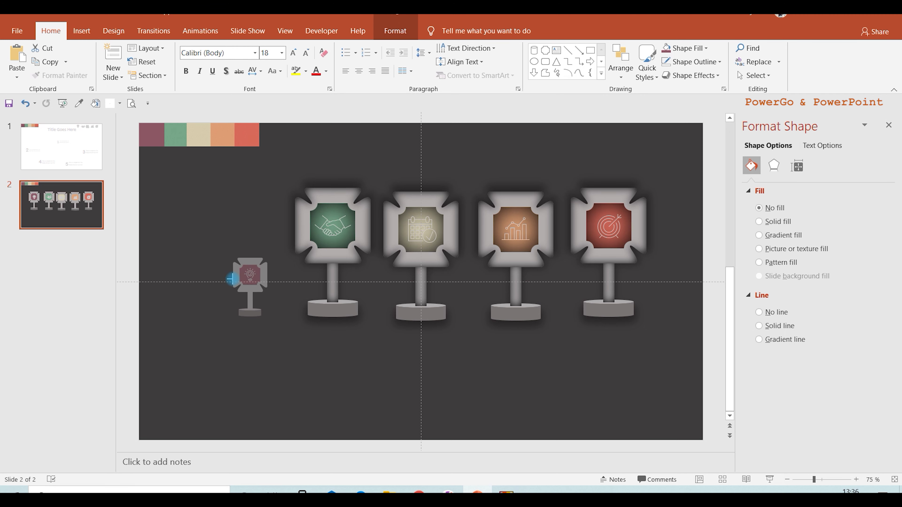
pyautogui.moveTo(259, 286); pyautogui.dragTo(191, 269)
pyautogui.click(342, 231)
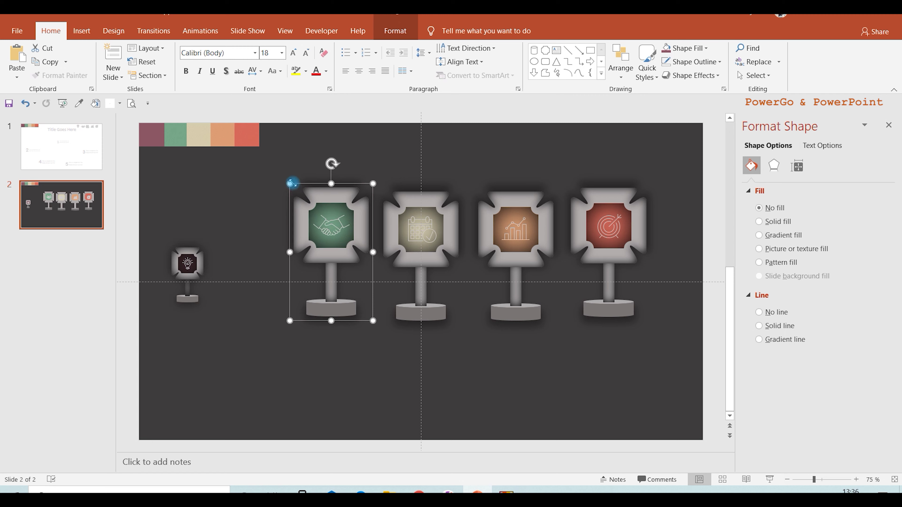
pyautogui.moveTo(292, 183); pyautogui.dragTo(320, 236)
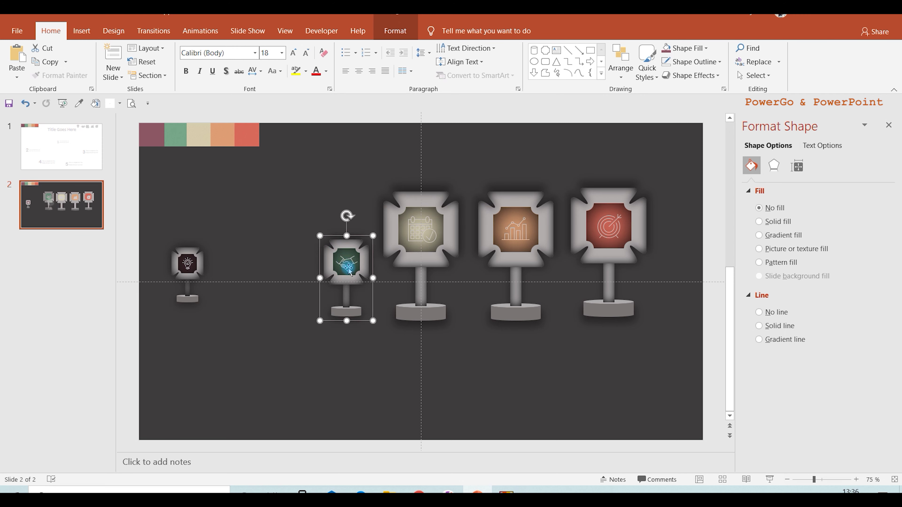
pyautogui.moveTo(348, 271); pyautogui.dragTo(237, 260)
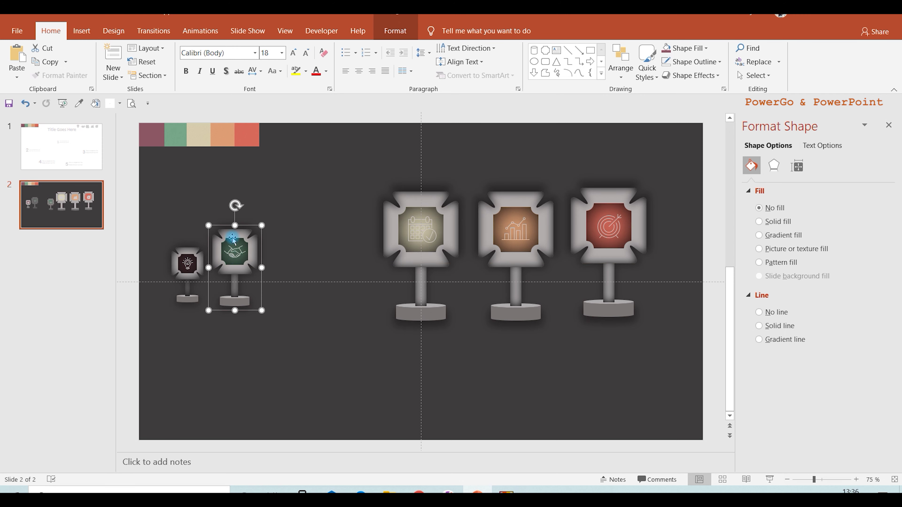
pyautogui.moveTo(209, 225); pyautogui.dragTo(210, 227)
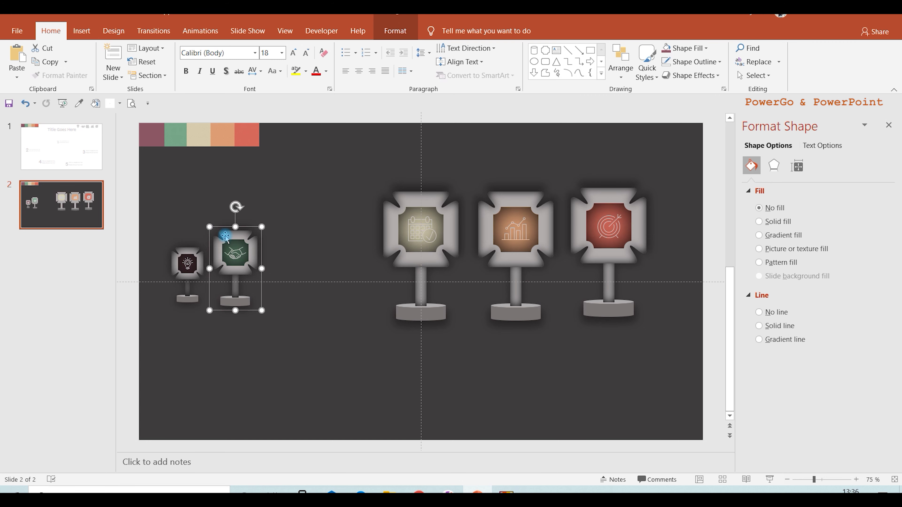
# Step: Shrink the calendar and chart signposts, placing the chart beside the calendar
pyautogui.click(408, 246)
pyautogui.moveTo(380, 185)
pyautogui.mouseDown()
pyautogui.moveTo(403, 225)
pyautogui.moveTo(300, 249)
pyautogui.mouseUp()
pyautogui.click(499, 245)
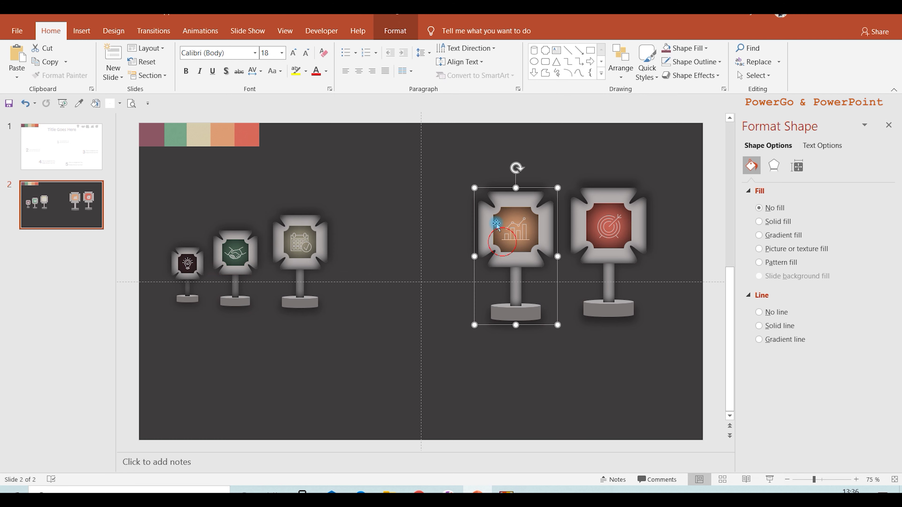
pyautogui.moveTo(475, 186); pyautogui.dragTo(483, 203)
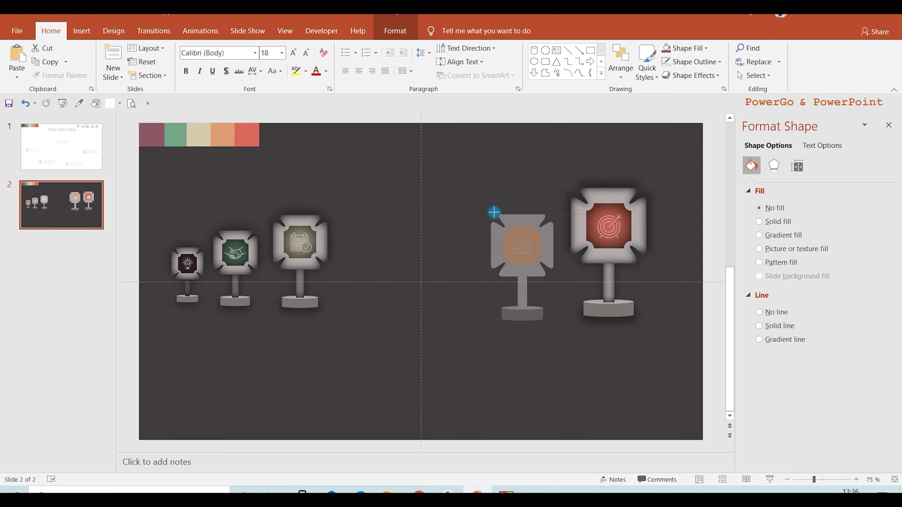
pyautogui.moveTo(521, 243); pyautogui.dragTo(371, 243)
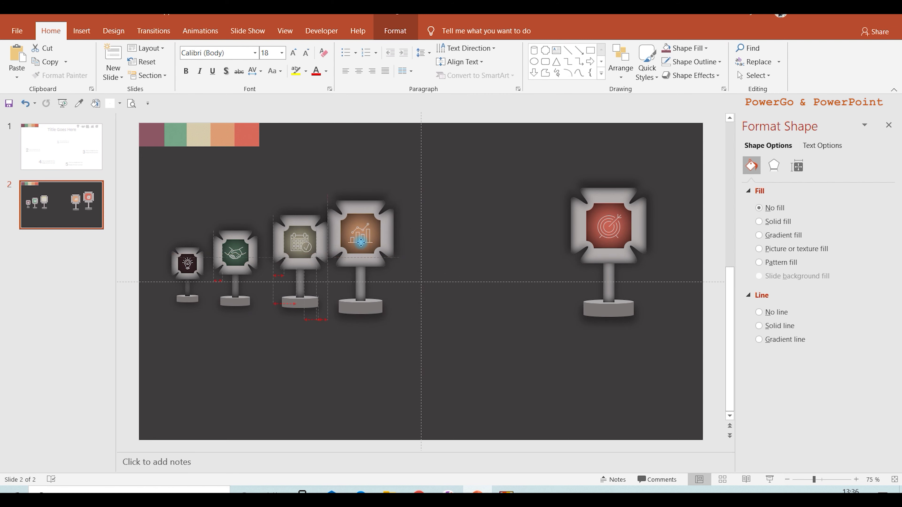
# Step: Resize the target signpost and place it further right and lower
pyautogui.click(618, 242)
pyautogui.moveTo(566, 186); pyautogui.dragTo(582, 202)
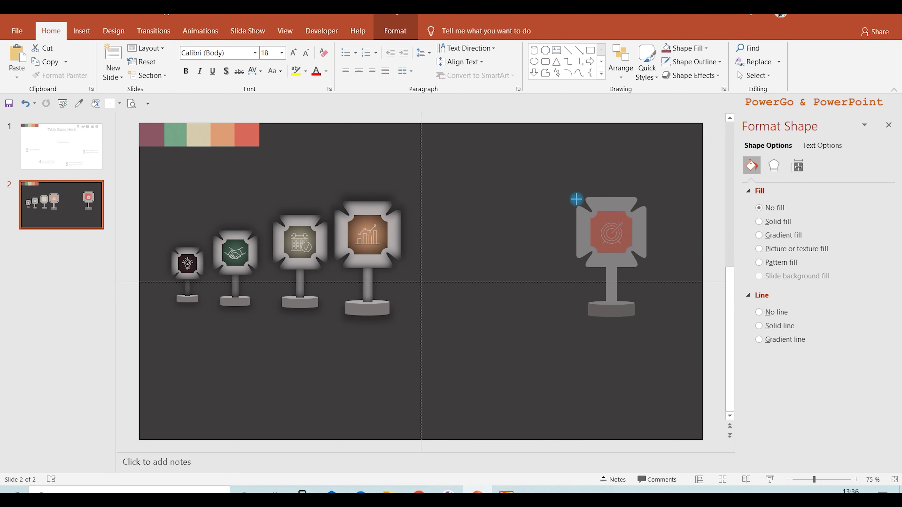
pyautogui.moveTo(598, 237); pyautogui.dragTo(444, 238)
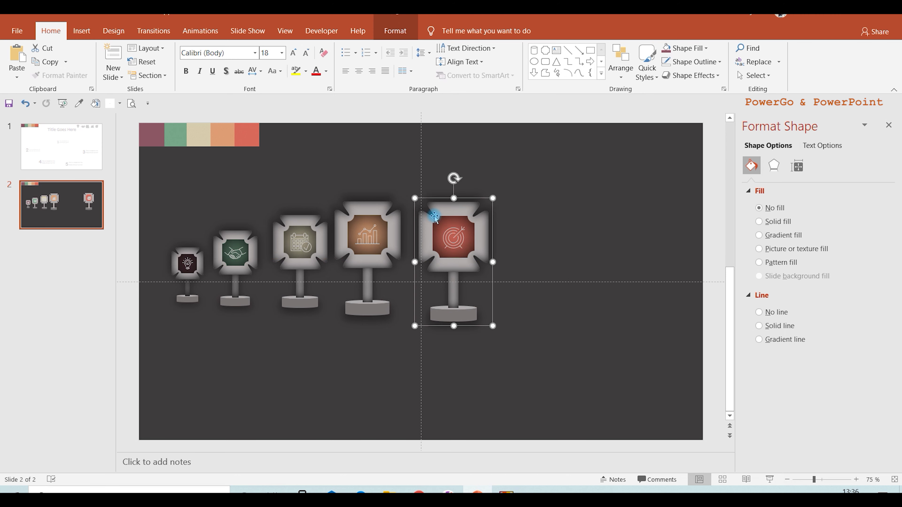
pyautogui.moveTo(415, 198); pyautogui.dragTo(410, 192)
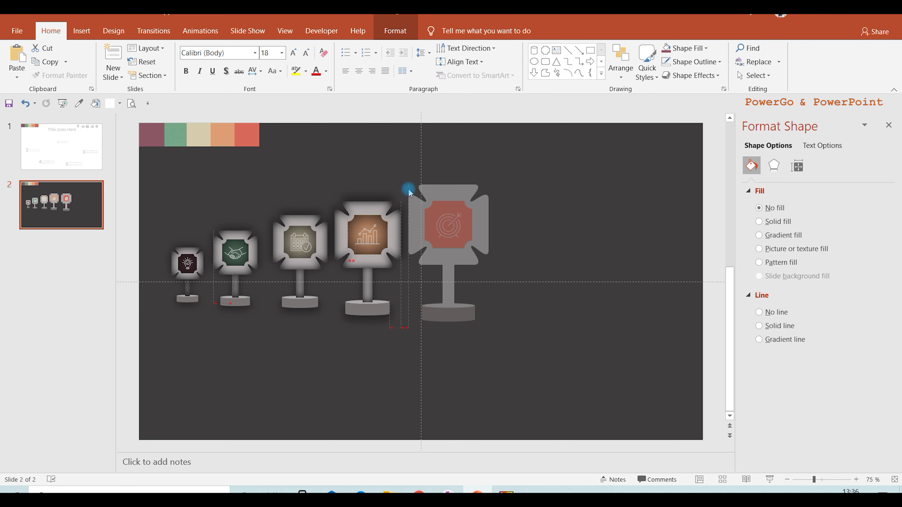
pyautogui.click(515, 233)
pyautogui.moveTo(458, 227); pyautogui.dragTo(498, 284)
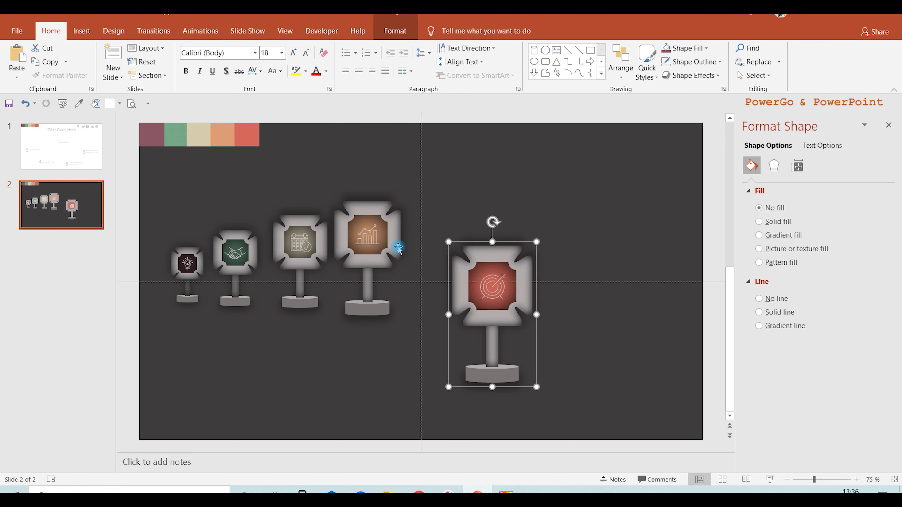
# Step: Scatter the signposts: calendar far right, chart lower, lightbulb top centre, handshake left; show slide 1
pyautogui.moveTo(305, 249); pyautogui.dragTo(628, 267)
pyautogui.moveTo(356, 242); pyautogui.dragTo(307, 296)
pyautogui.moveTo(192, 270); pyautogui.dragTo(411, 221)
pyautogui.moveTo(240, 270); pyautogui.dragTo(189, 281)
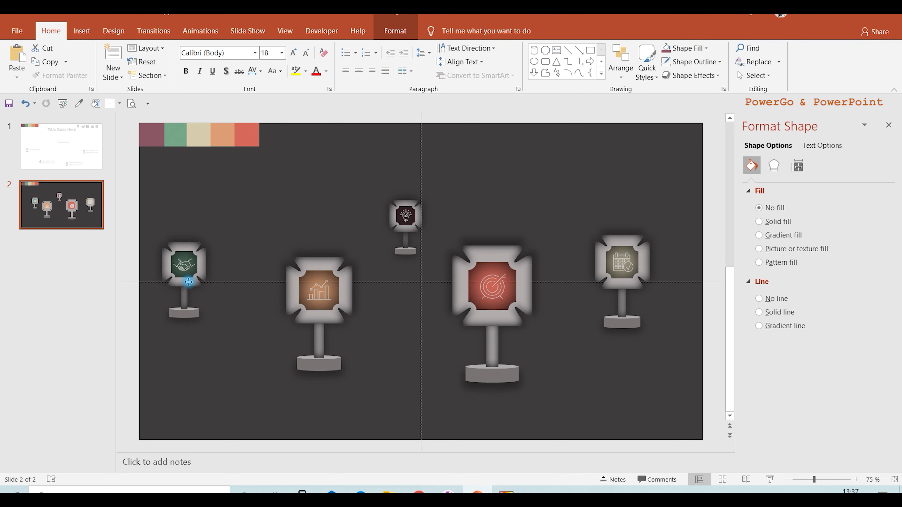
pyautogui.click(130, 207)
pyautogui.scroll(1, 127, 175)
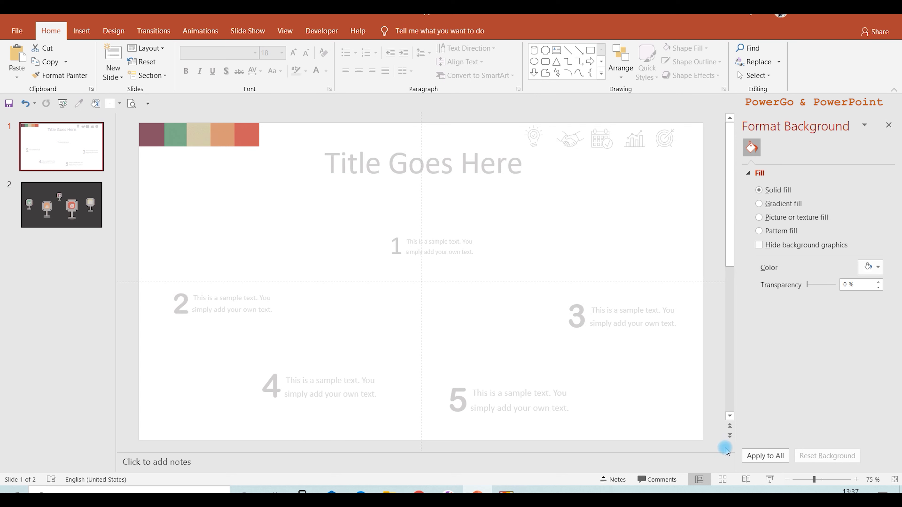
# Step: Copy the title and numbered captions from slide 1 and paste them onto slide 2
pyautogui.moveTo(704, 424); pyautogui.dragTo(124, 135)
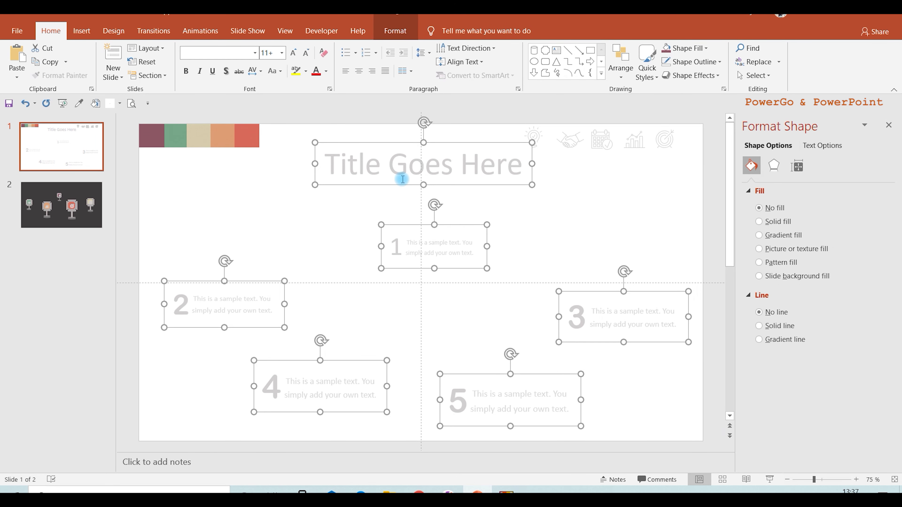
pyautogui.rightClick(427, 142)
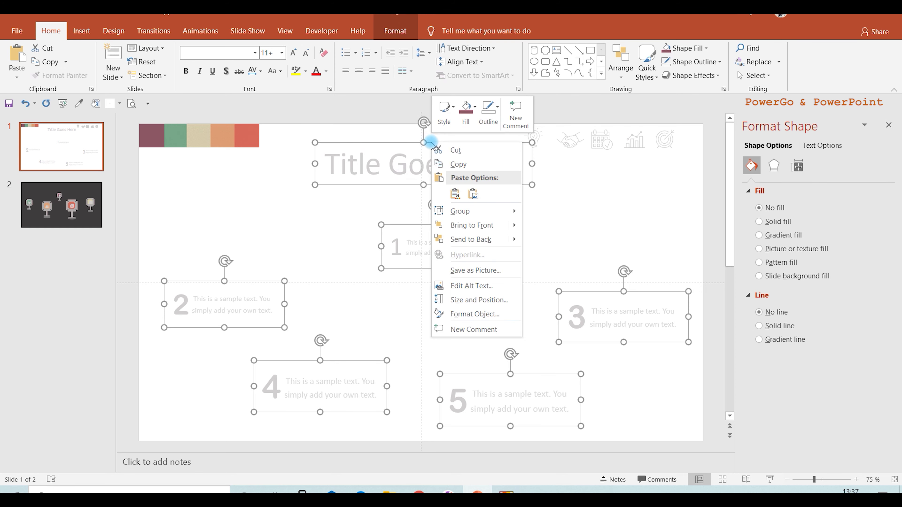
pyautogui.click(457, 166)
pyautogui.click(86, 181)
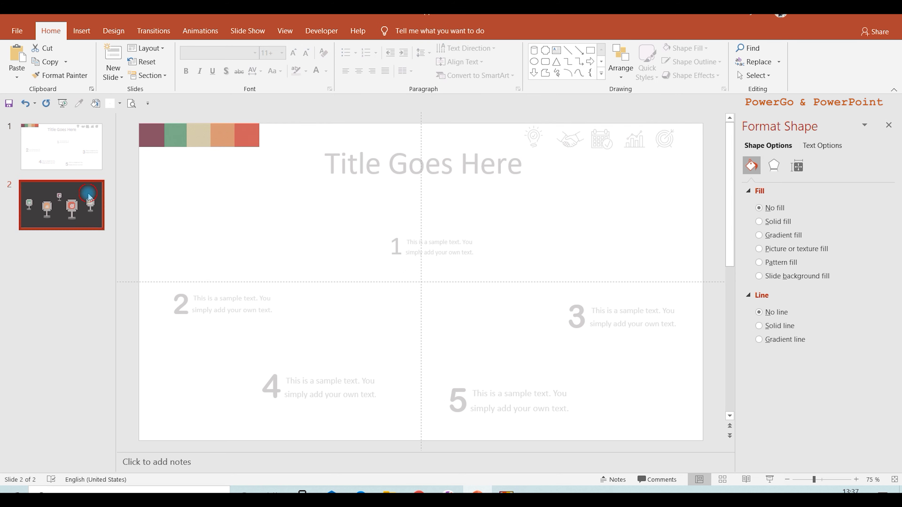
pyautogui.rightClick(317, 218)
pyautogui.click(345, 236)
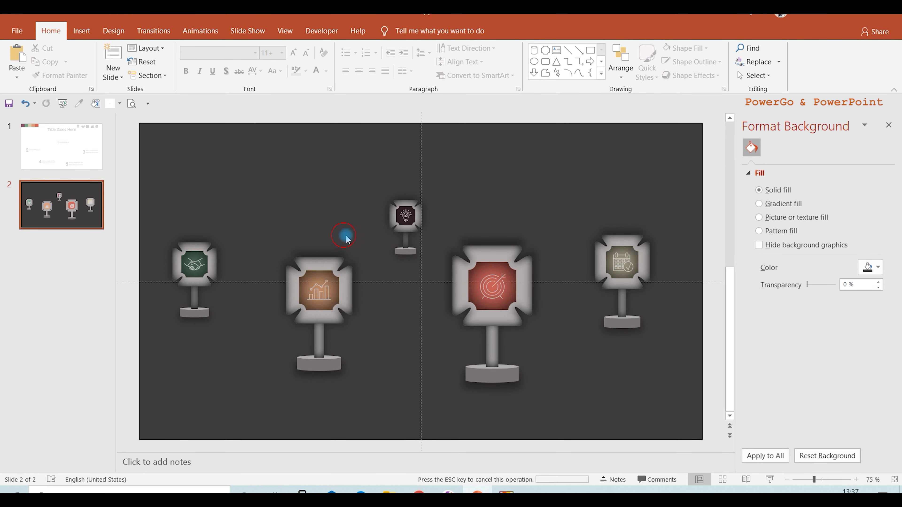
pyautogui.click(553, 228)
# Step: Place captions 1 to 5 beside their lightbulb, handshake, calendar, chart and target signposts
pyautogui.moveTo(461, 245); pyautogui.dragTo(431, 264)
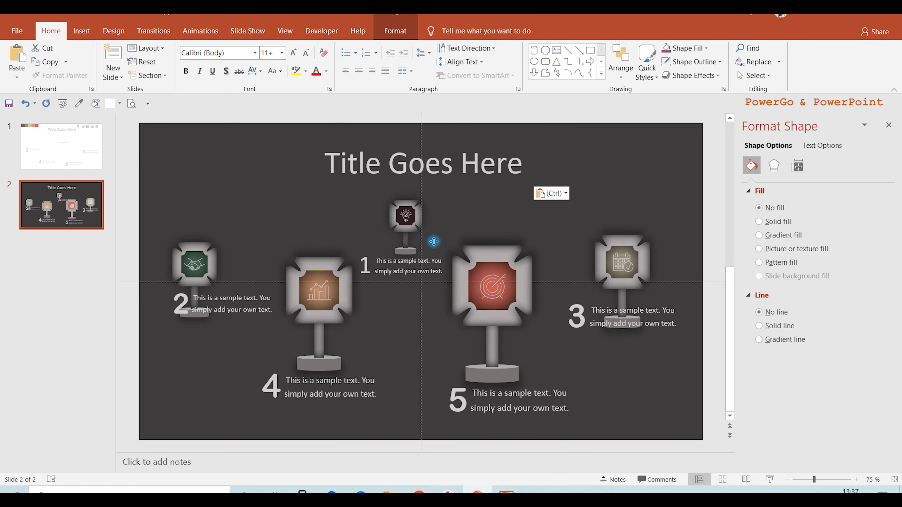
pyautogui.moveTo(241, 283); pyautogui.dragTo(225, 305)
pyautogui.moveTo(195, 265); pyautogui.dragTo(211, 257)
pyautogui.moveTo(659, 289); pyautogui.dragTo(662, 316)
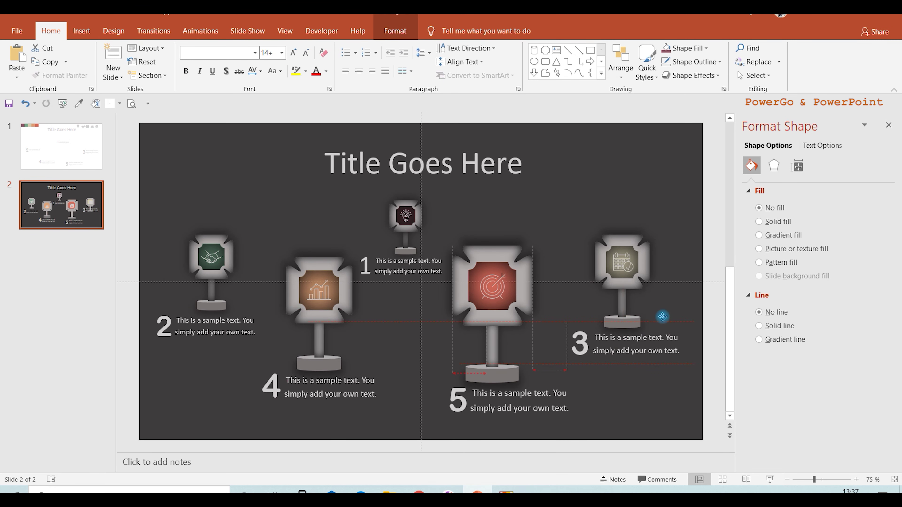
pyautogui.moveTo(335, 361); pyautogui.dragTo(332, 363)
pyautogui.moveTo(560, 373); pyautogui.dragTo(547, 373)
# Step: Fine-tune the target, chart and handshake signposts together with their captions
pyautogui.moveTo(501, 312); pyautogui.dragTo(511, 311)
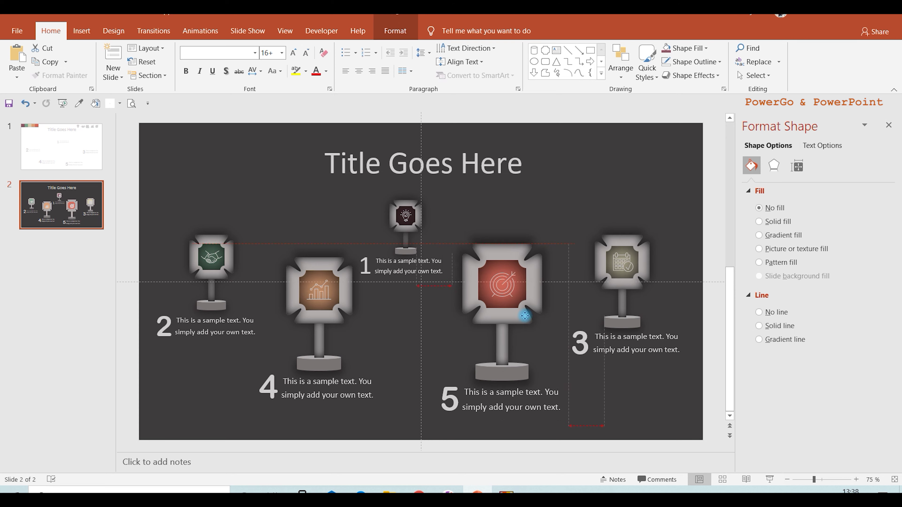
pyautogui.moveTo(508, 402); pyautogui.dragTo(519, 400)
pyautogui.moveTo(334, 315); pyautogui.dragTo(335, 312)
pyautogui.click(225, 254)
pyautogui.moveTo(226, 254); pyautogui.dragTo(230, 234)
pyautogui.click(199, 149)
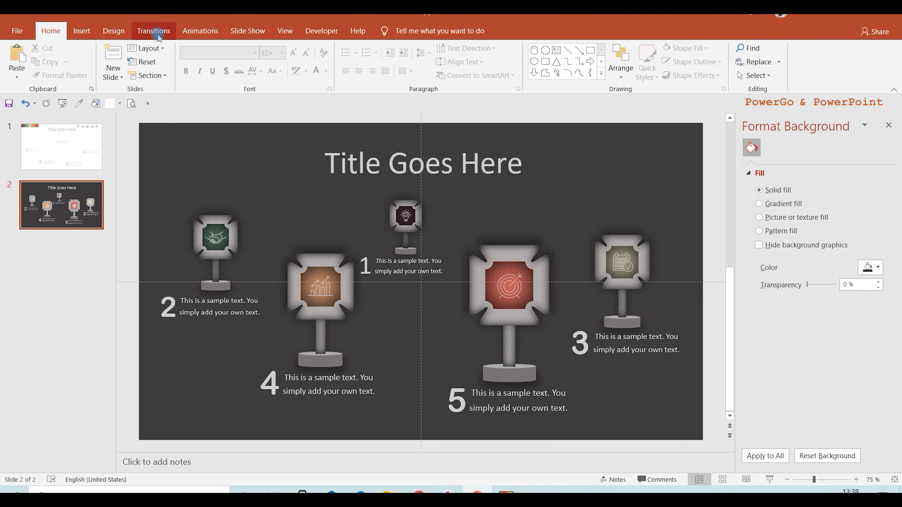
pyautogui.click(81, 36)
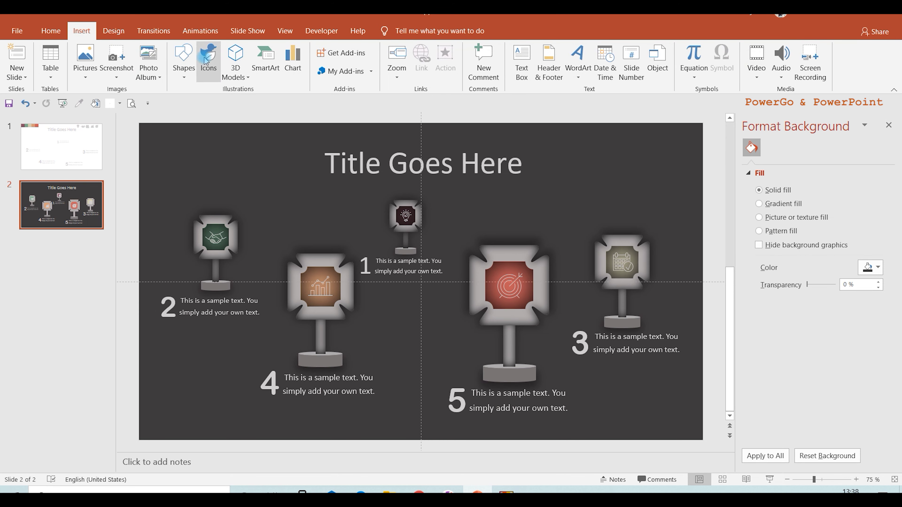
# Step: Draw a freeform zigzag path with five corners winding between the signposts on slide 2
pyautogui.click(184, 62)
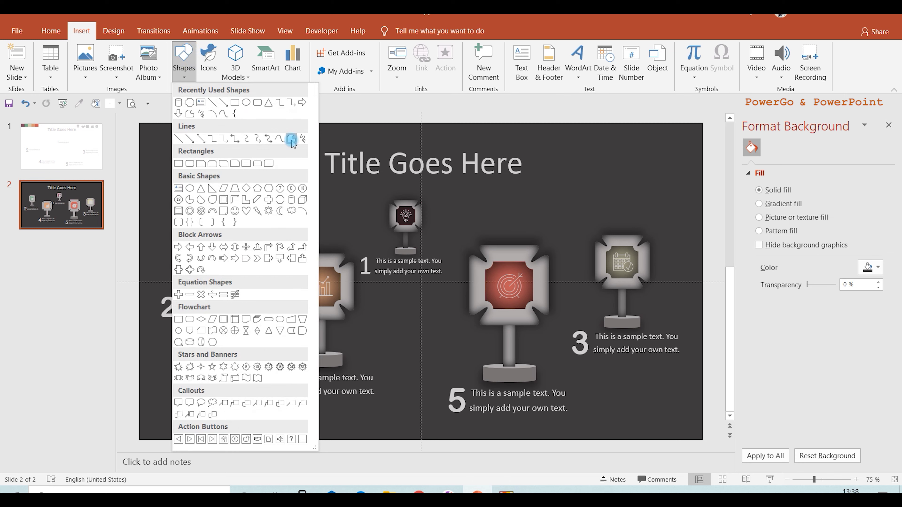
pyautogui.click(291, 139)
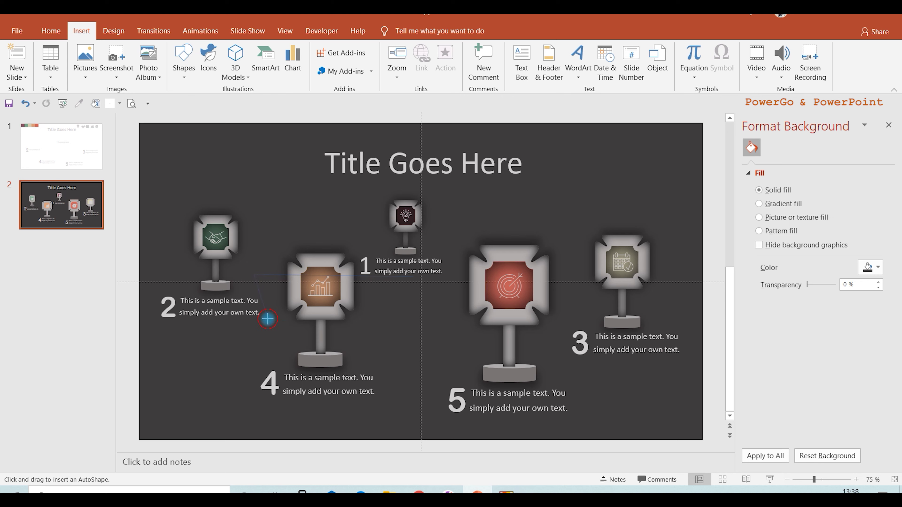
pyautogui.click(578, 296)
pyautogui.click(357, 336)
pyautogui.click(448, 388)
pyautogui.click(570, 359)
pyautogui.click(458, 284)
pyautogui.doubleClick(415, 277)
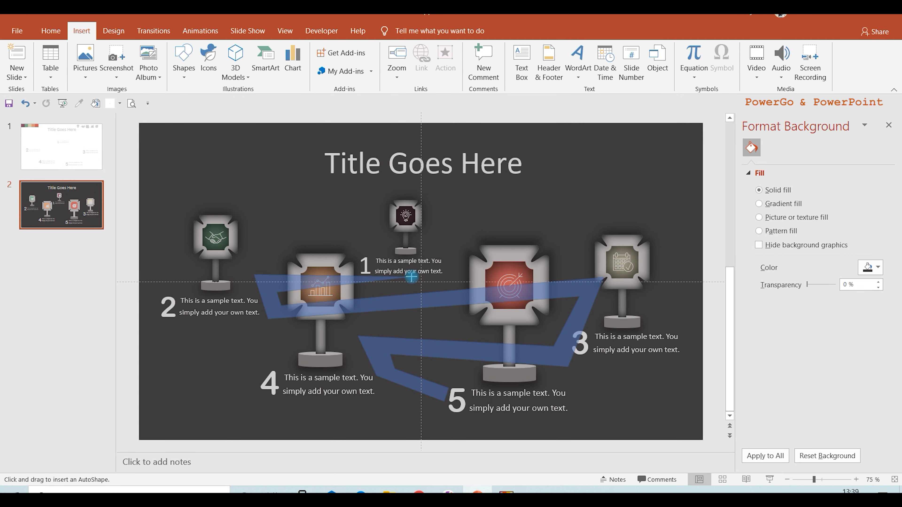
# Step: In Edit Points, turn the path's left and top-right vertices into Smooth Points
pyautogui.rightClick(412, 301)
pyautogui.click(449, 140)
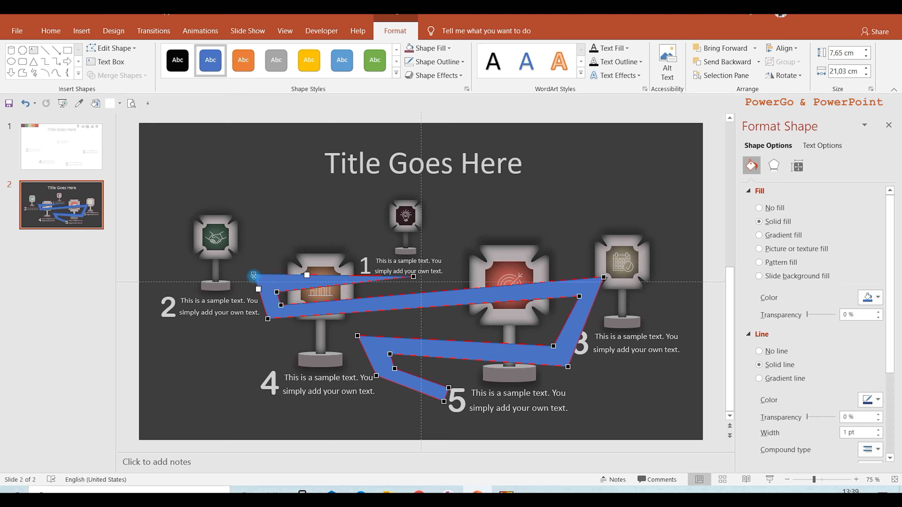
pyautogui.rightClick(253, 275)
pyautogui.click(302, 338)
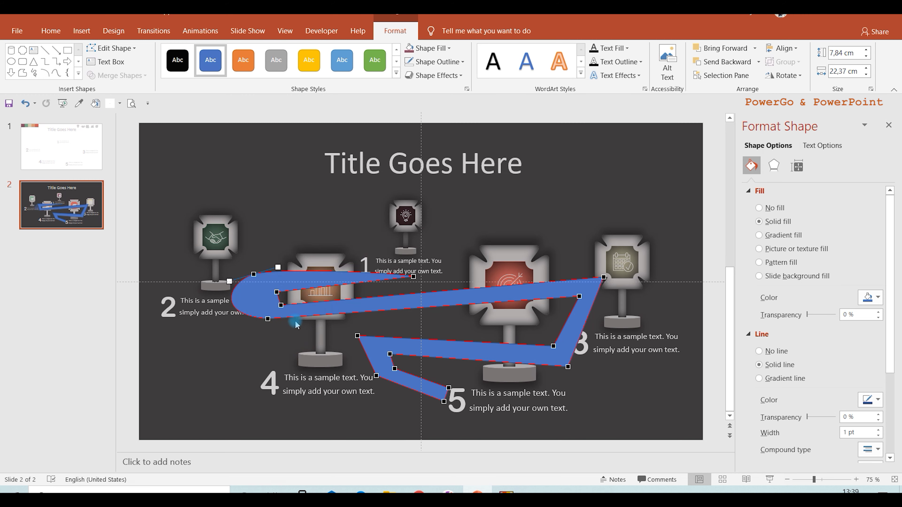
pyautogui.rightClick(277, 293)
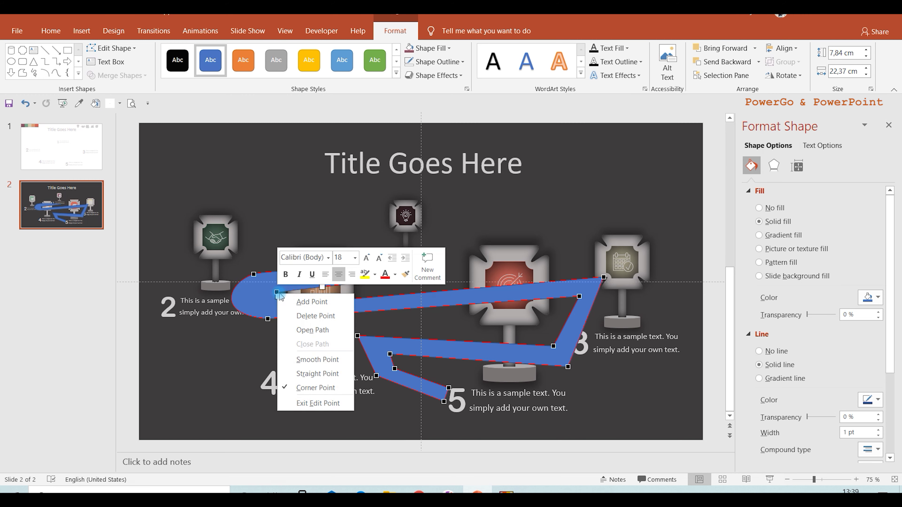
pyautogui.click(319, 357)
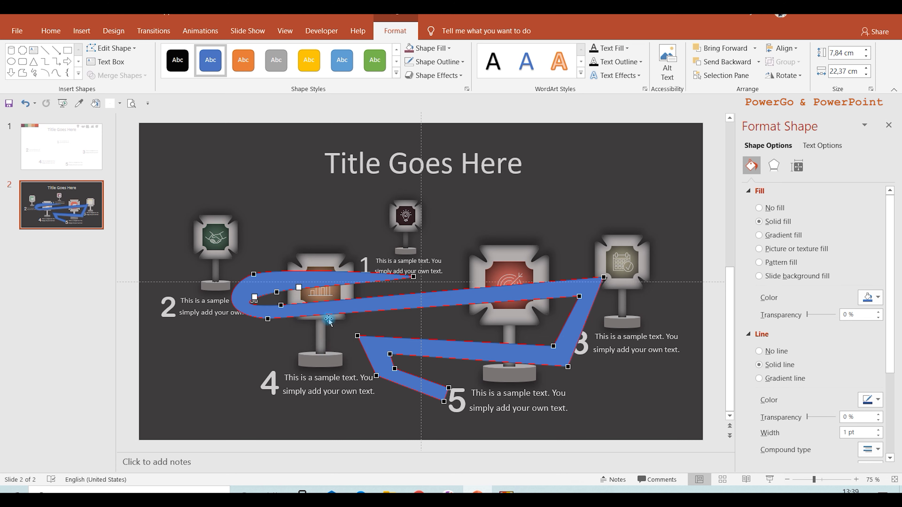
pyautogui.rightClick(604, 278)
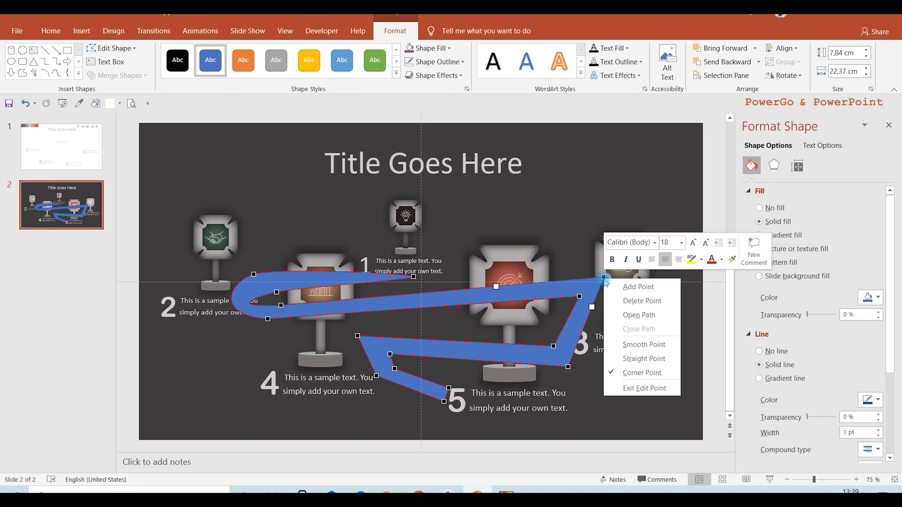
pyautogui.click(632, 353)
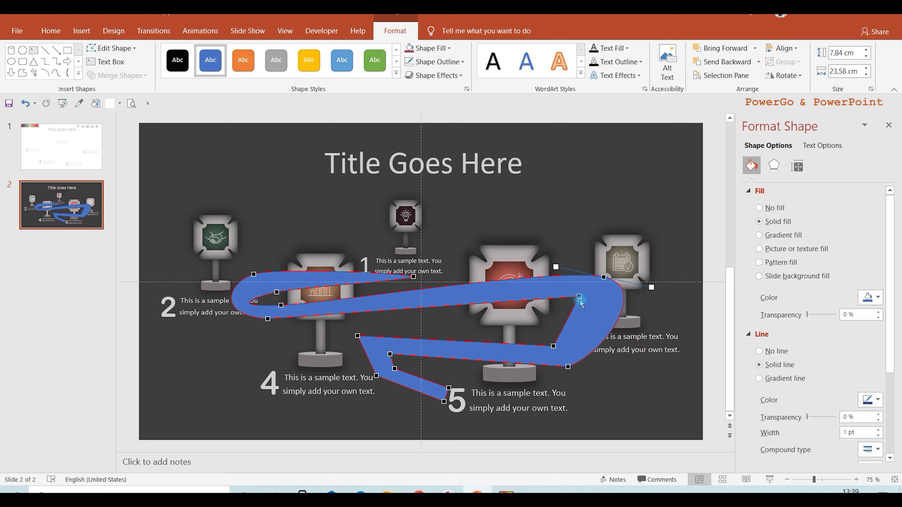
pyautogui.rightClick(580, 298)
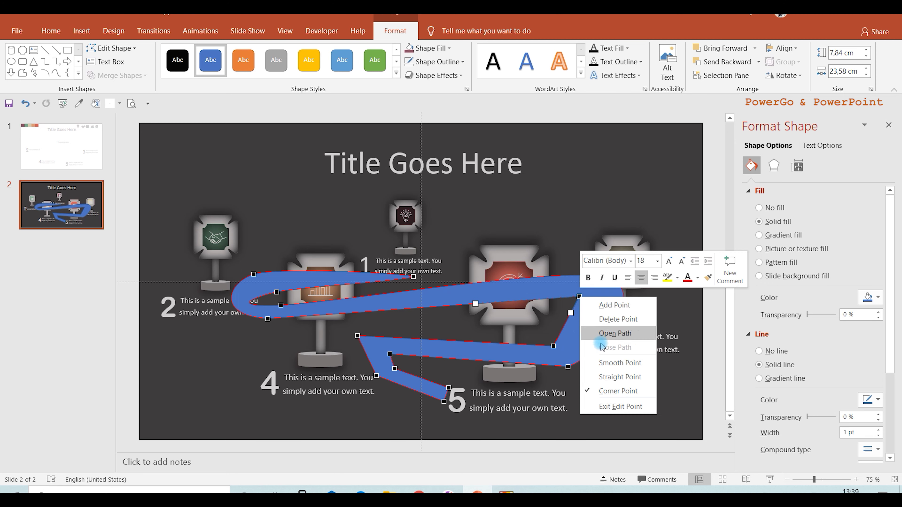
pyautogui.click(604, 362)
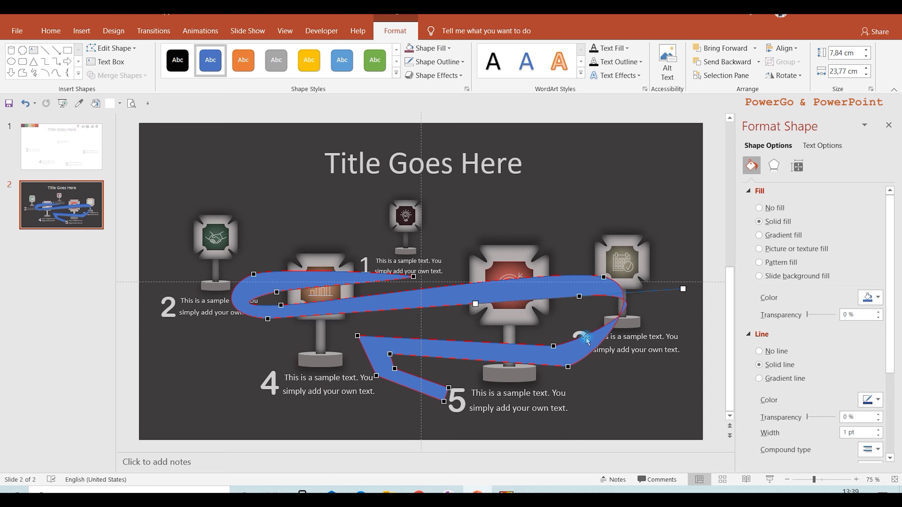
# Step: Soften the lower vertex and smooth the left inner corner and the corner above caption 4
pyautogui.moveTo(556, 346); pyautogui.dragTo(527, 340)
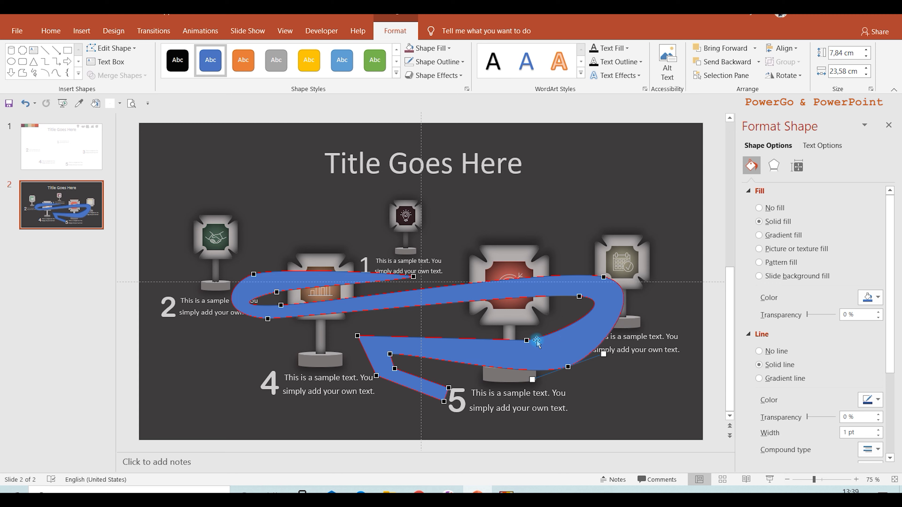
pyautogui.rightClick(355, 334)
pyautogui.click(391, 397)
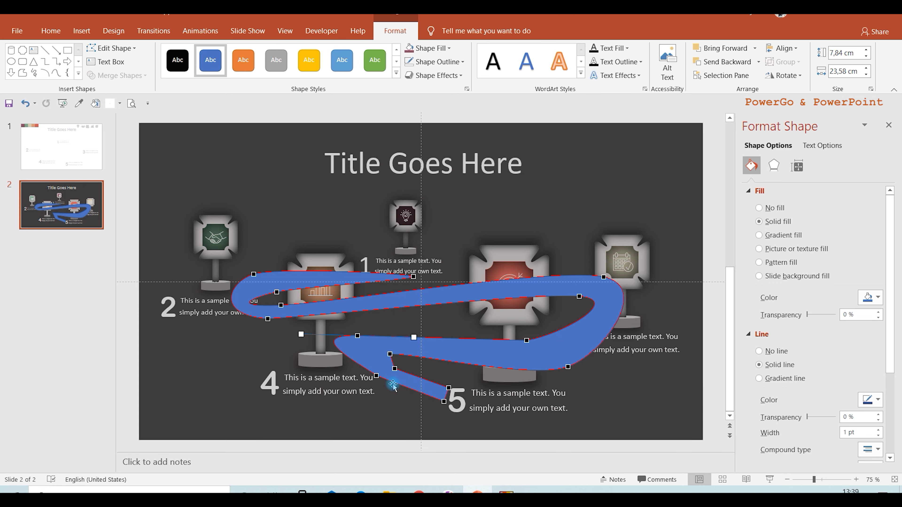
pyautogui.rightClick(395, 369)
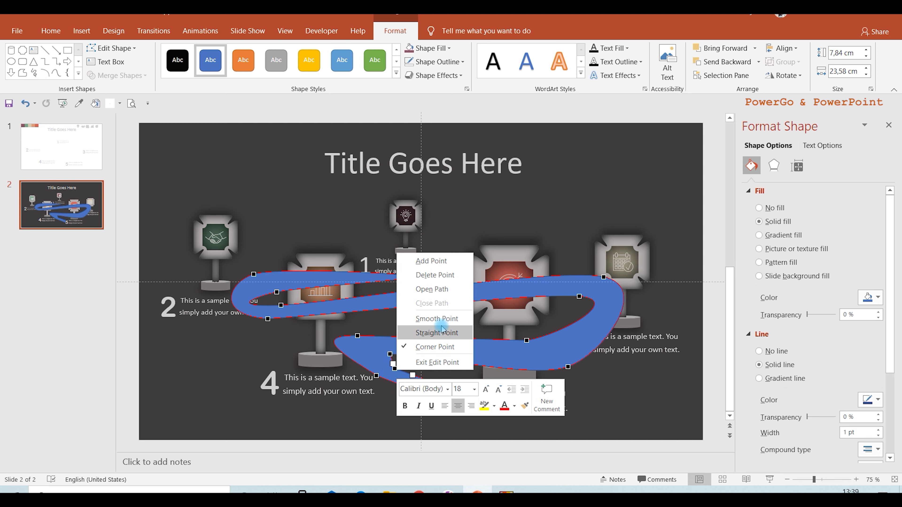
pyautogui.click(440, 319)
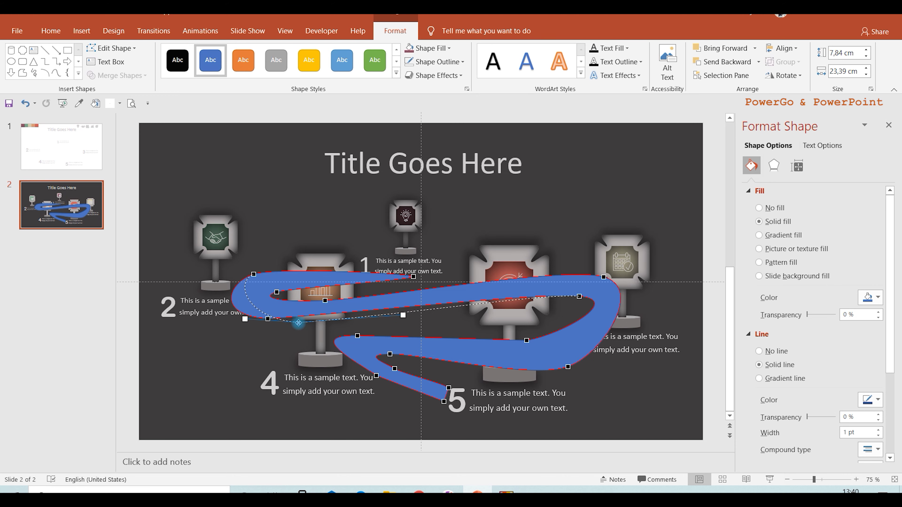
# Step: Drag vertices to tighten the loops and end the path's tail near caption 5
pyautogui.moveTo(282, 306)
pyautogui.mouseDown()
pyautogui.moveTo(250, 280)
pyautogui.moveTo(290, 287)
pyautogui.mouseUp()
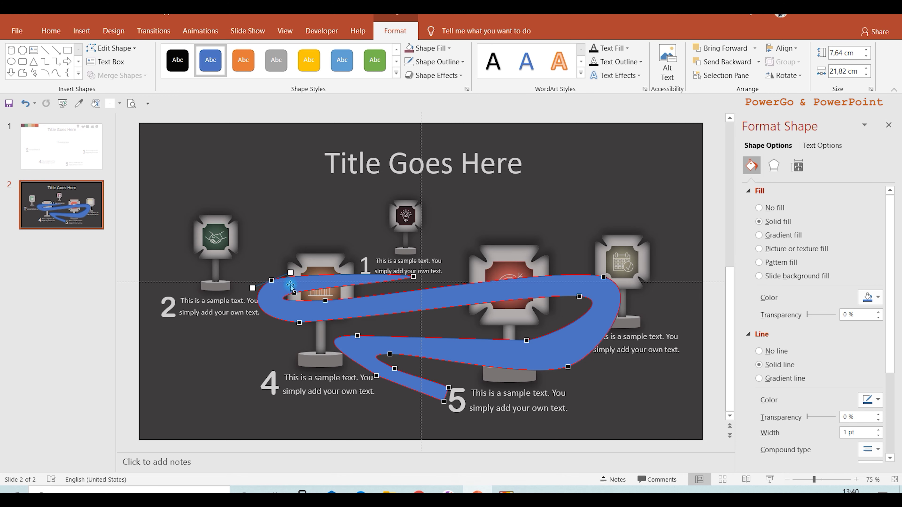
pyautogui.moveTo(553, 302); pyautogui.dragTo(582, 300)
pyautogui.moveTo(569, 365); pyautogui.dragTo(549, 352)
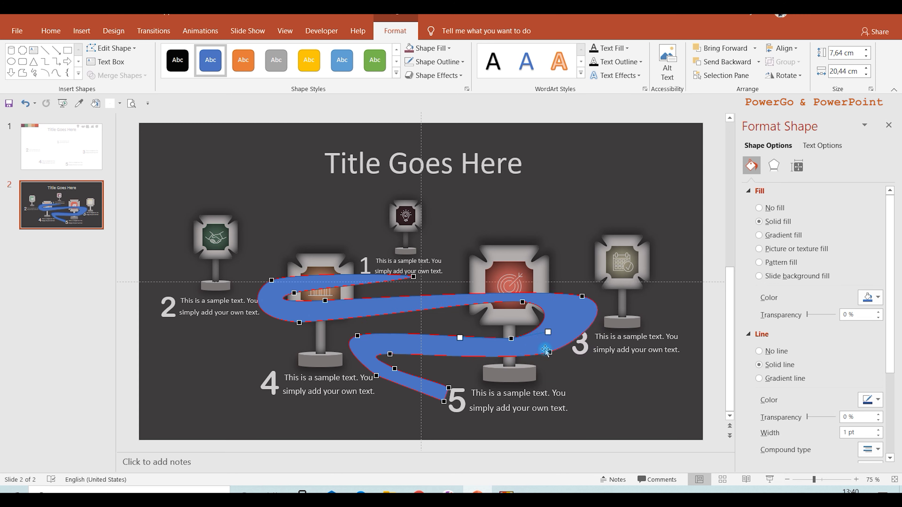
pyautogui.moveTo(394, 369)
pyautogui.mouseDown()
pyautogui.moveTo(396, 356)
pyautogui.moveTo(387, 375)
pyautogui.mouseUp()
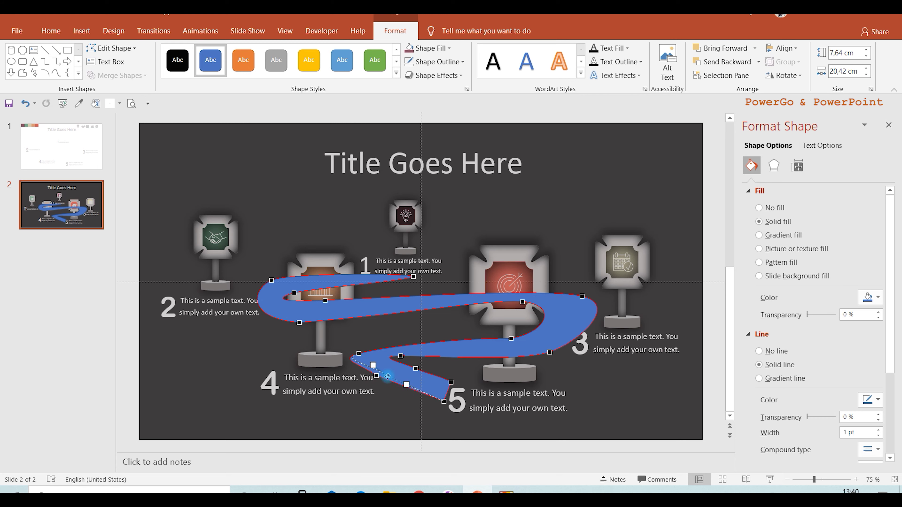
pyautogui.moveTo(443, 401); pyautogui.dragTo(454, 387)
# Step: Zoomed in, move the tail's tip and inner vertex to taper it toward caption 5
pyautogui.scroll(5, 478, 375)
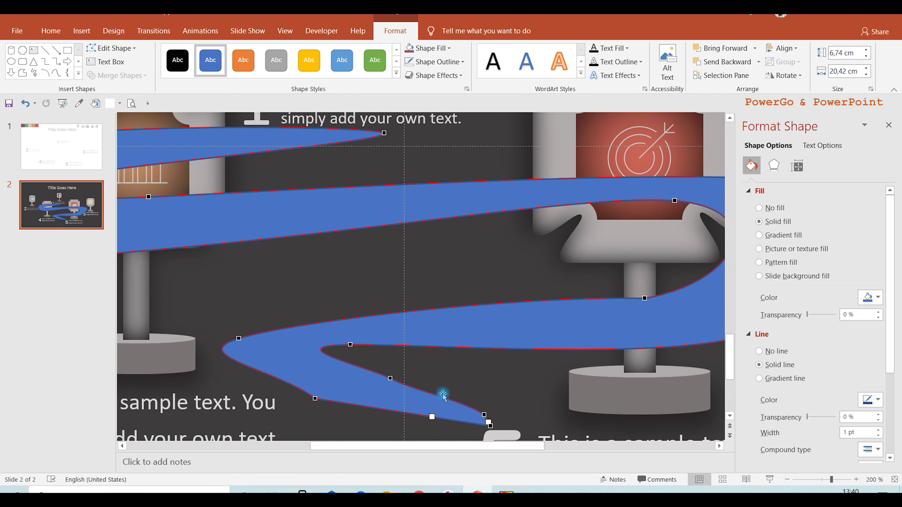
pyautogui.rightClick(321, 357)
pyautogui.click(341, 363)
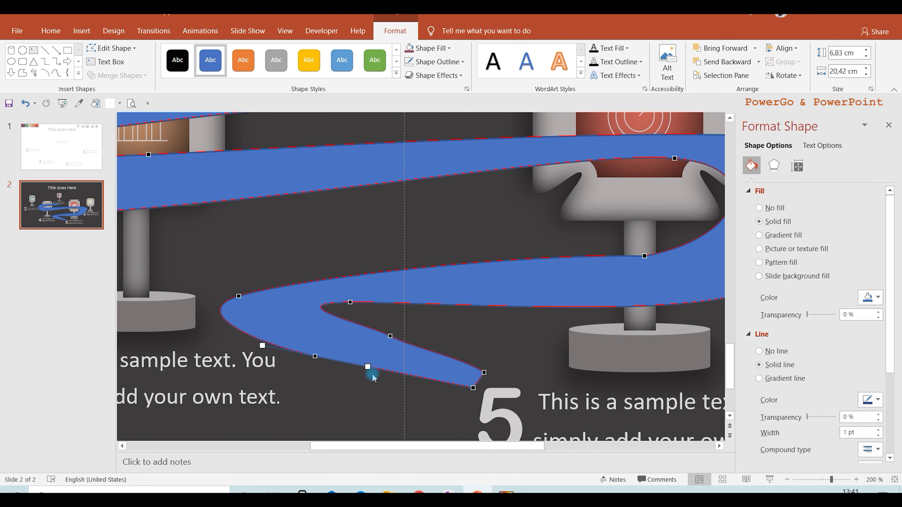
pyautogui.click(390, 335)
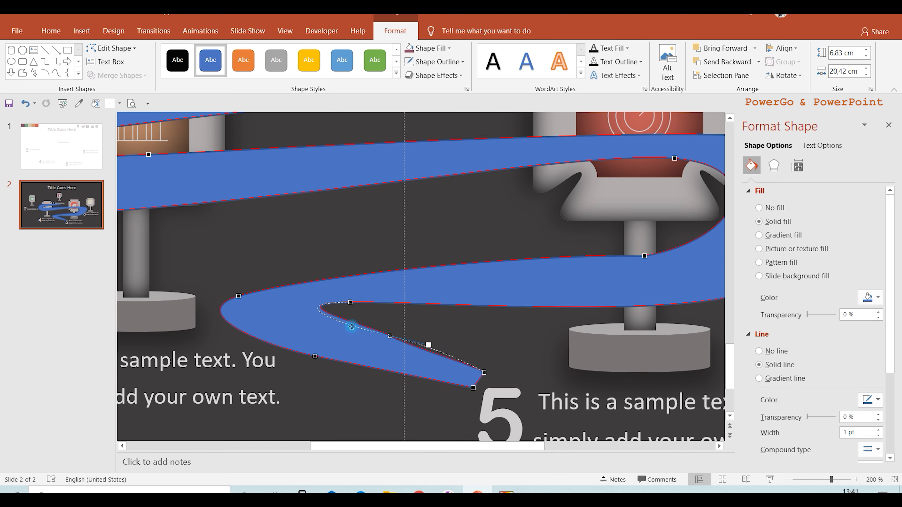
pyautogui.moveTo(484, 373); pyautogui.dragTo(477, 377)
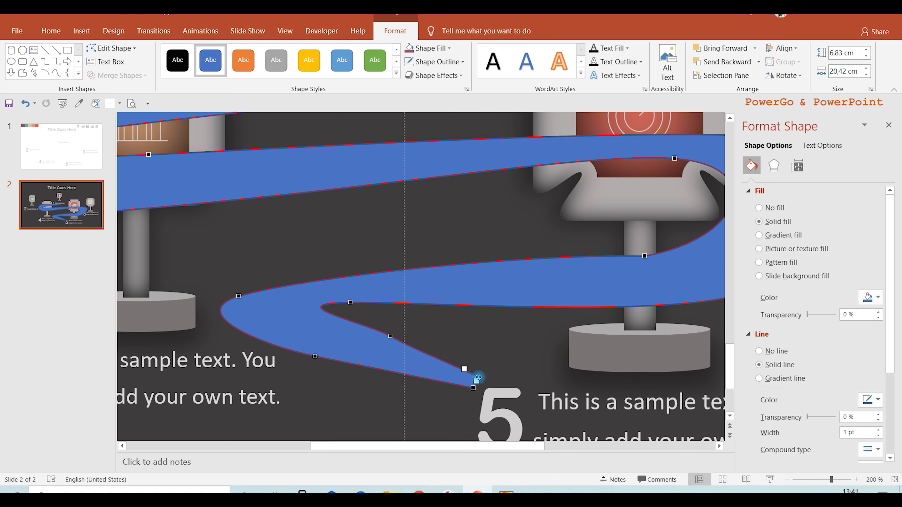
pyautogui.rightClick(477, 378)
pyautogui.click(497, 284)
pyautogui.moveTo(389, 336); pyautogui.dragTo(380, 337)
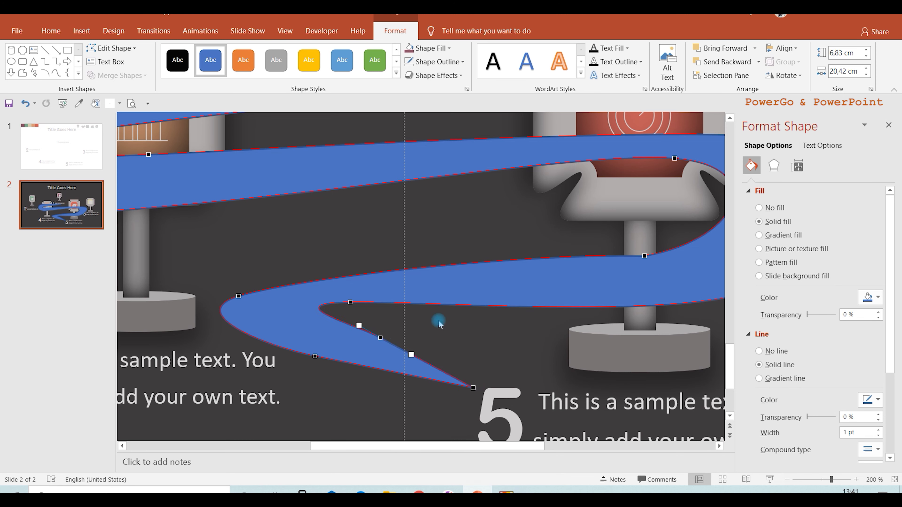
pyautogui.moveTo(473, 388); pyautogui.dragTo(494, 370)
# Step: Reshape the path's outer bend near caption 3 at normal zoom
pyautogui.scroll(-5, 467, 369)
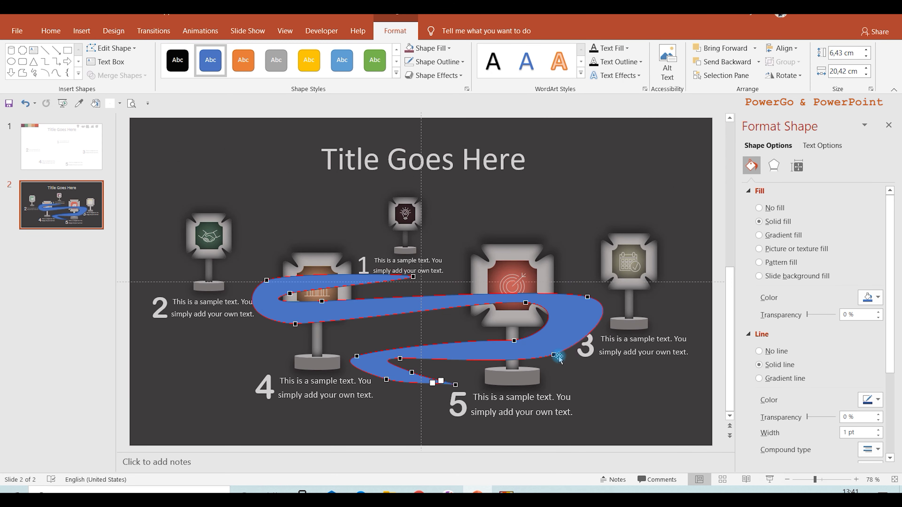
pyautogui.click(519, 308)
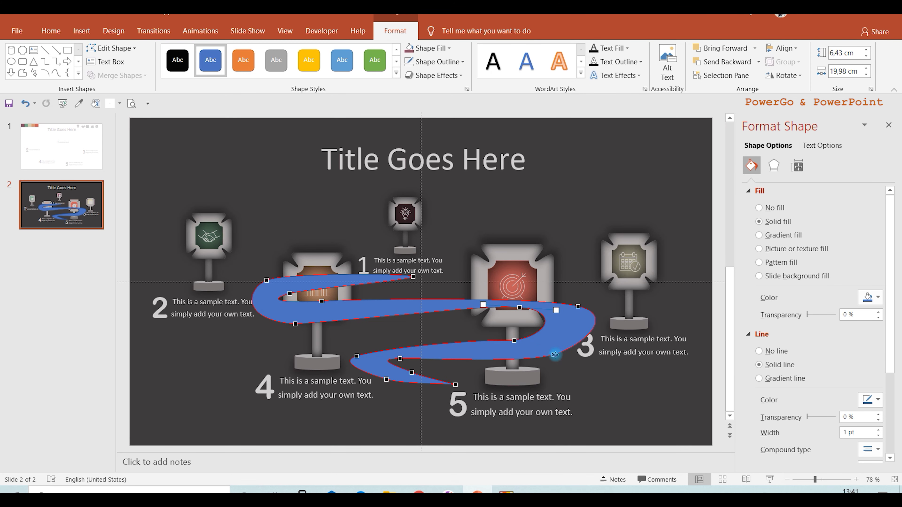
pyautogui.moveTo(555, 355); pyautogui.dragTo(595, 348)
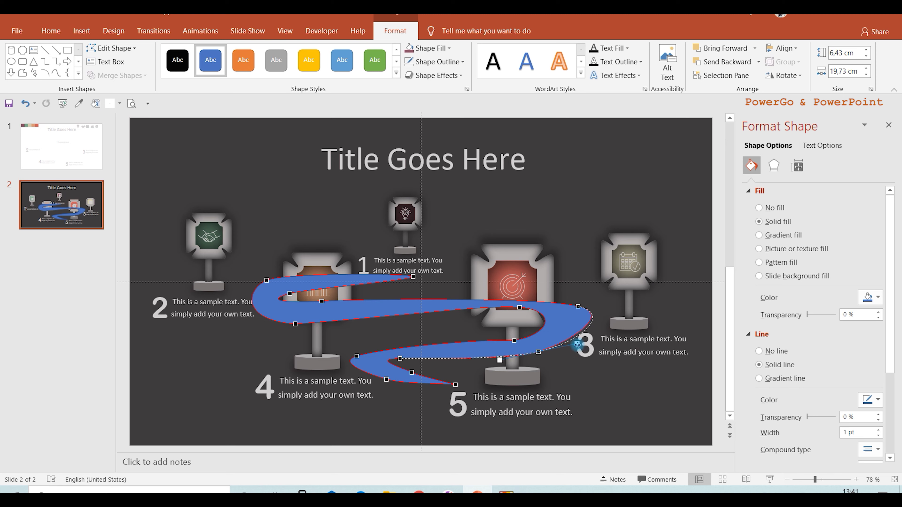
pyautogui.moveTo(577, 344); pyautogui.dragTo(580, 344)
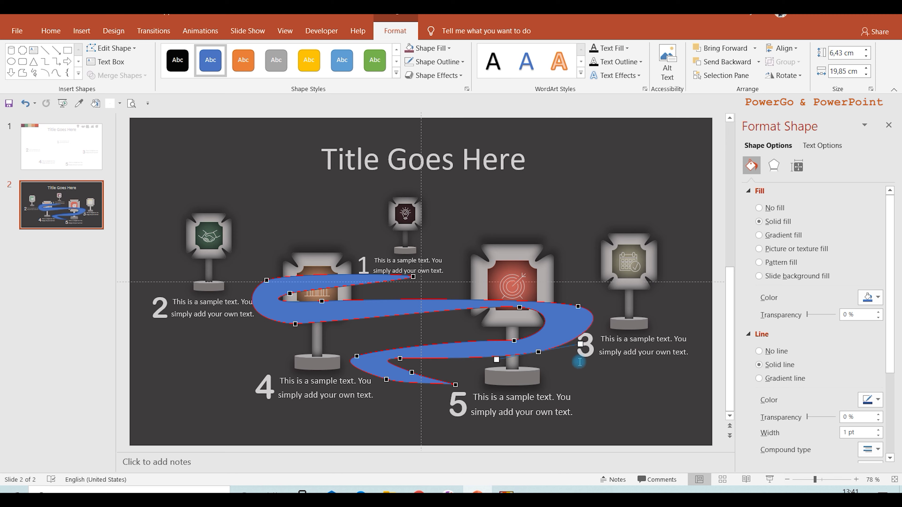
# Step: Remove the road's outline and give it a gradient fill with dark grey end stops
pyautogui.click(438, 62)
pyautogui.click(450, 192)
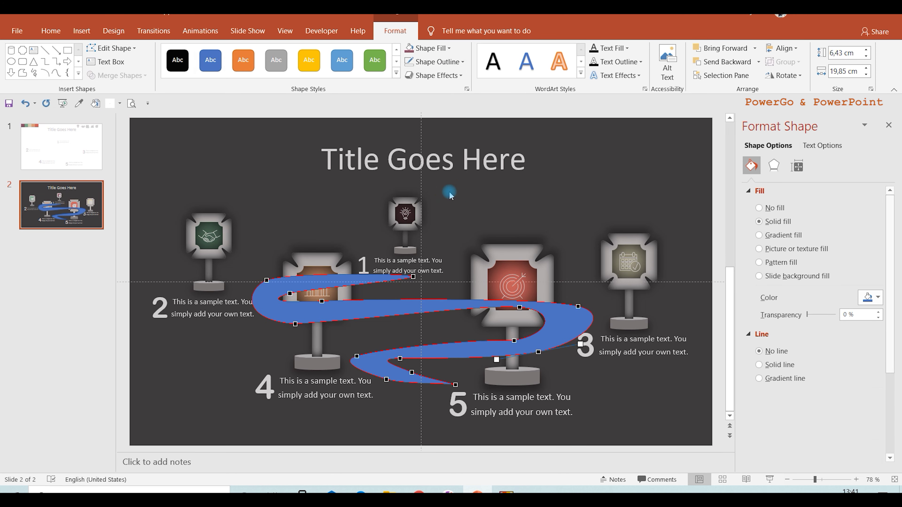
pyautogui.click(780, 234)
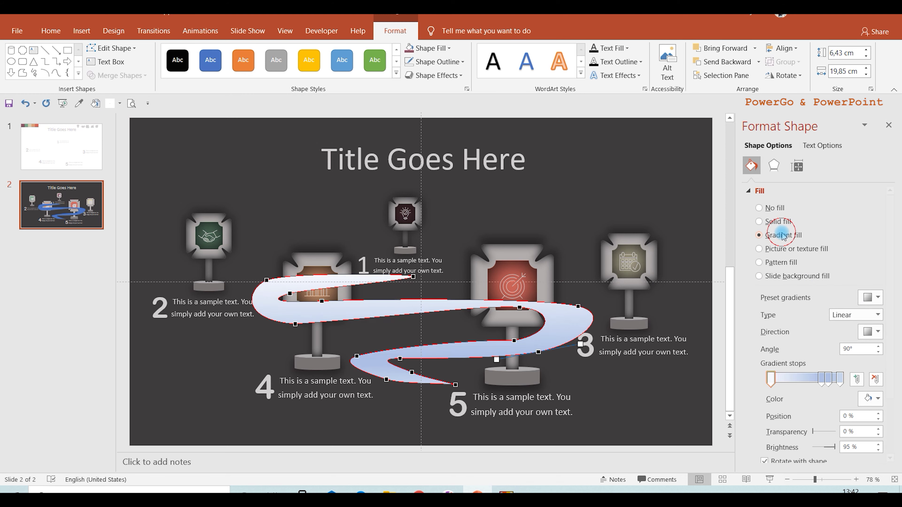
pyautogui.click(858, 398)
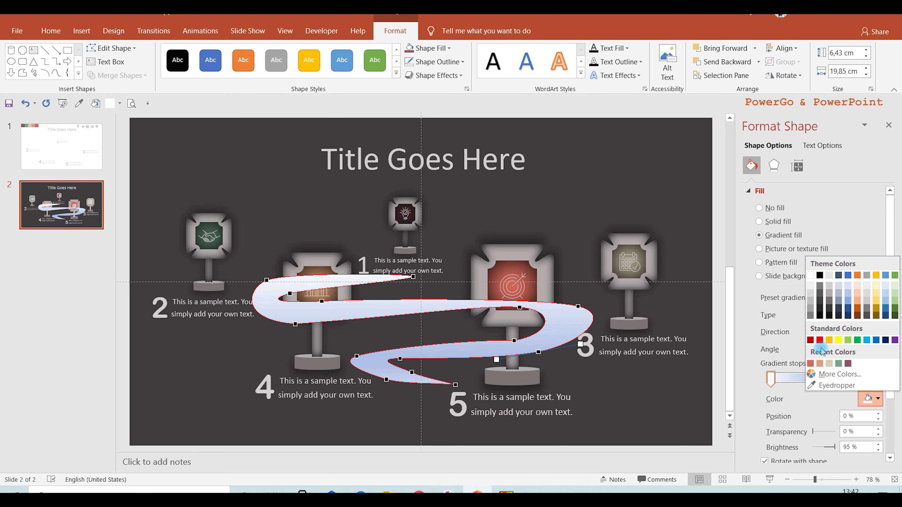
pyautogui.click(828, 310)
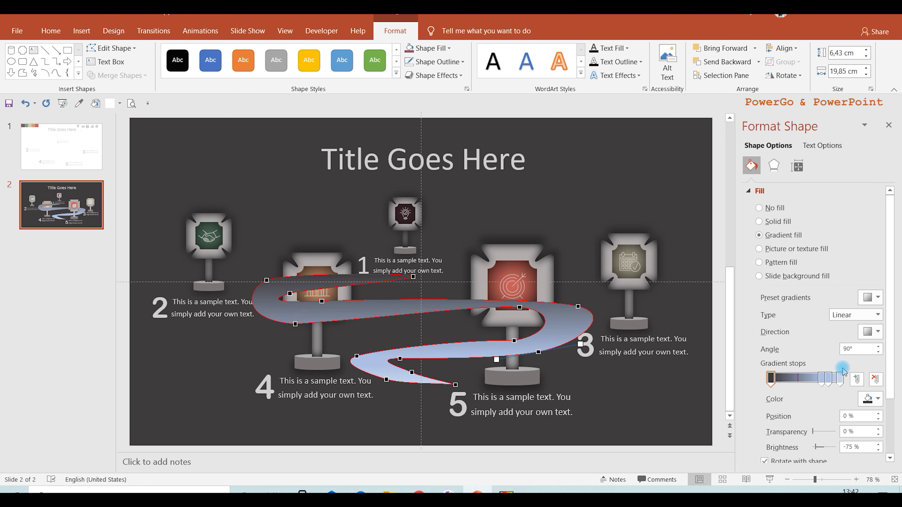
pyautogui.click(841, 377)
pyautogui.click(868, 399)
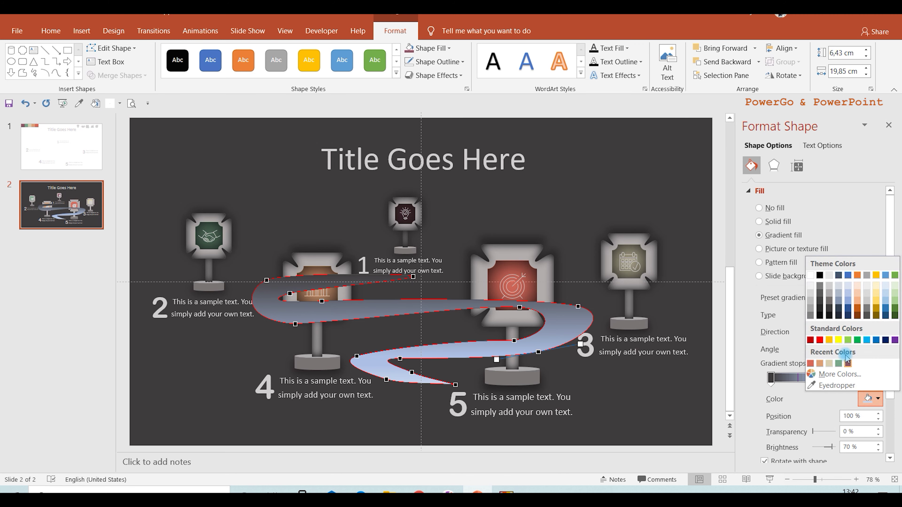
pyautogui.click(828, 316)
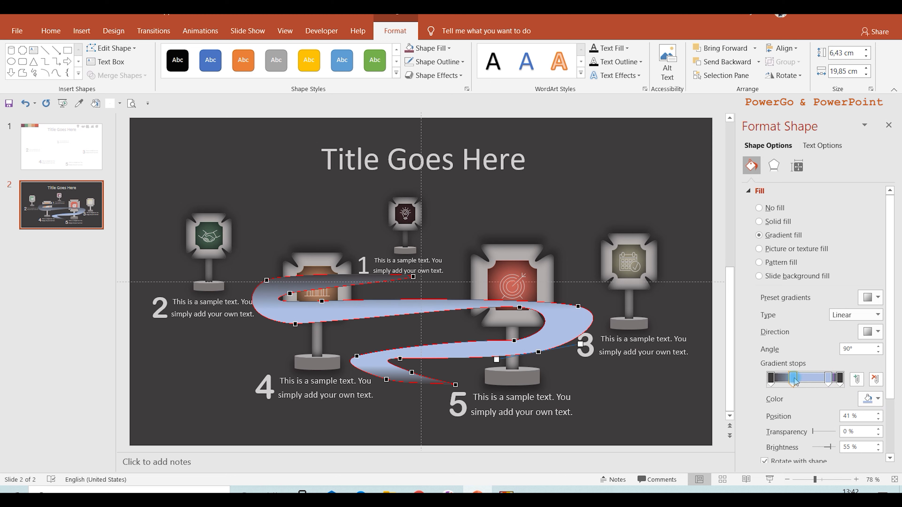
# Step: Move a stop to about 41% in dark grey, delete the light-blue stop, lighten the 31% stop
pyautogui.moveTo(825, 381); pyautogui.dragTo(792, 379)
pyautogui.click(867, 400)
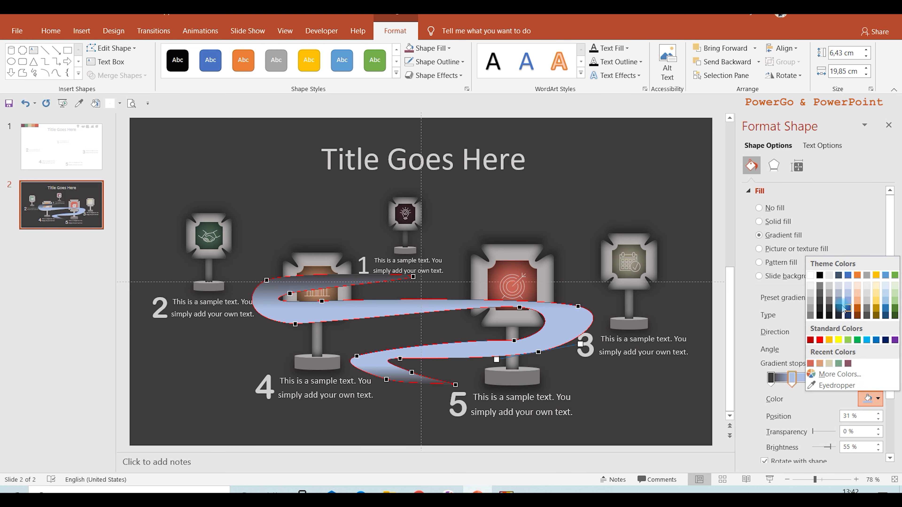
pyautogui.click(830, 302)
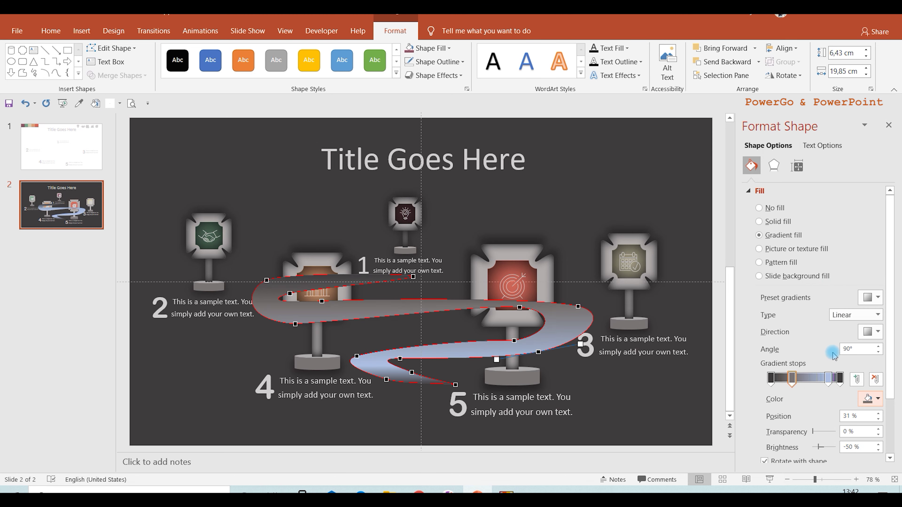
pyautogui.click(827, 378)
pyautogui.click(874, 379)
pyautogui.click(816, 379)
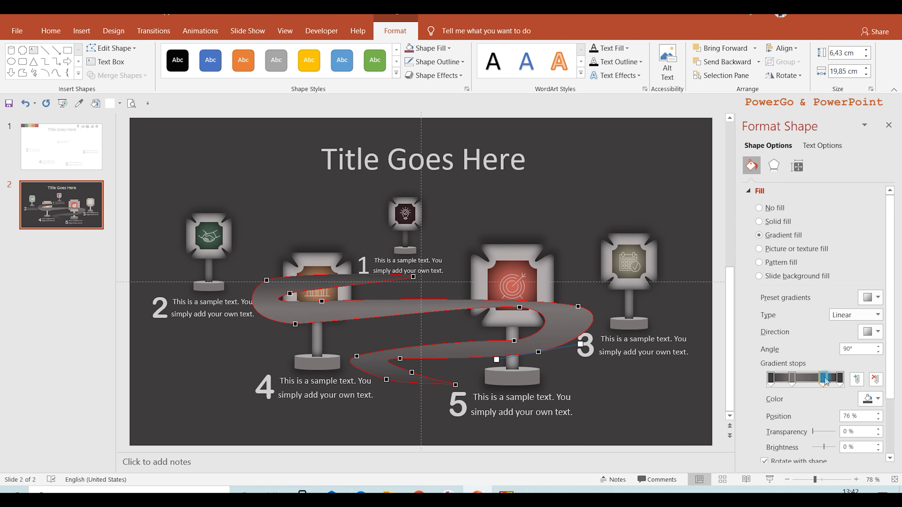
pyautogui.click(791, 378)
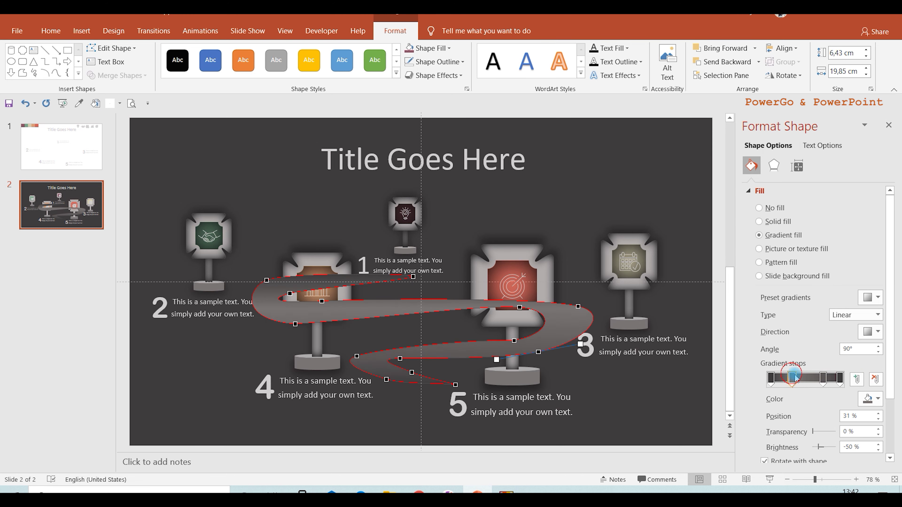
pyautogui.click(867, 400)
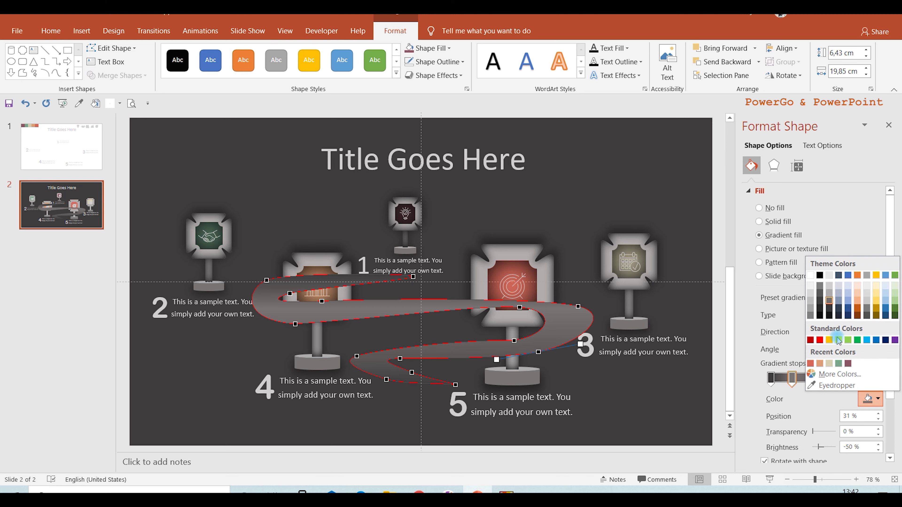
pyautogui.click(830, 294)
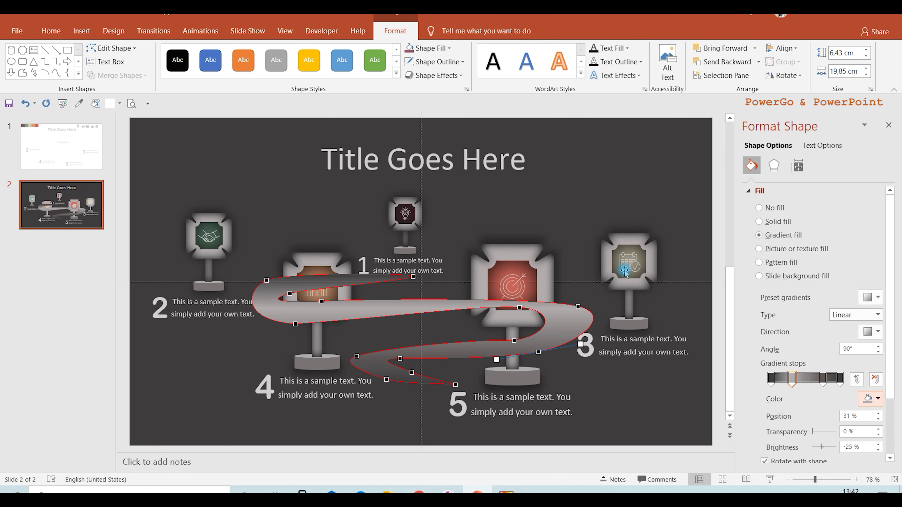
# Step: Send the road behind the signposts and nudge it slightly lower
pyautogui.click(547, 316)
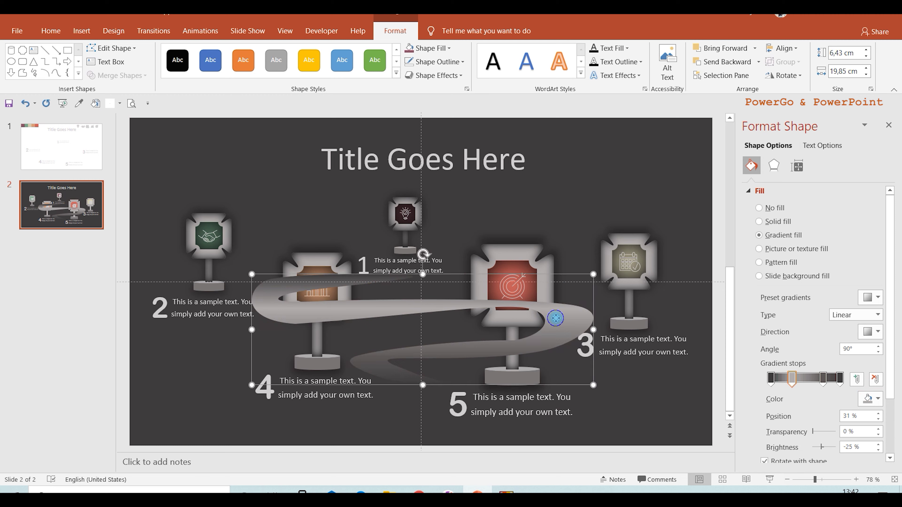
pyautogui.rightClick(554, 319)
pyautogui.click(613, 207)
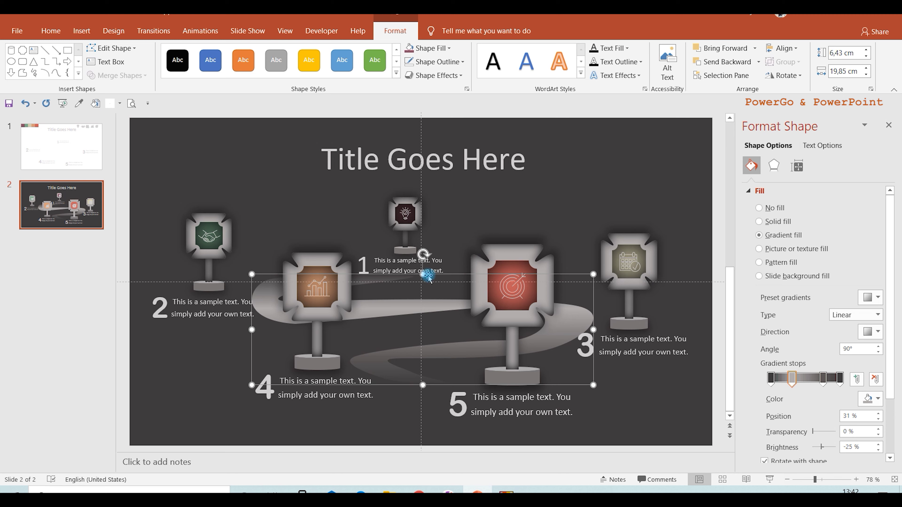
pyautogui.moveTo(424, 273); pyautogui.dragTo(423, 280)
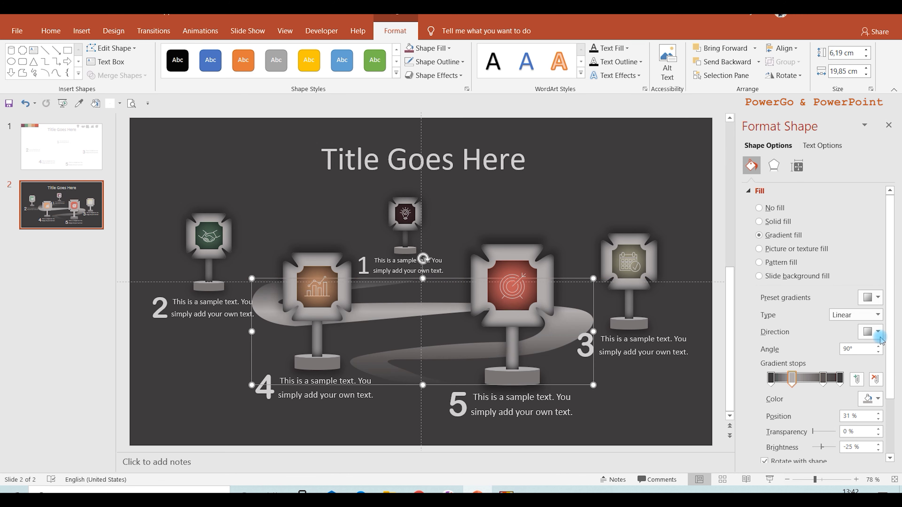
# Step: Set the road's gradient angle to 0° and widen it to 20,83 cm
pyautogui.click(879, 352)
pyautogui.click(878, 353)
pyautogui.click(878, 352)
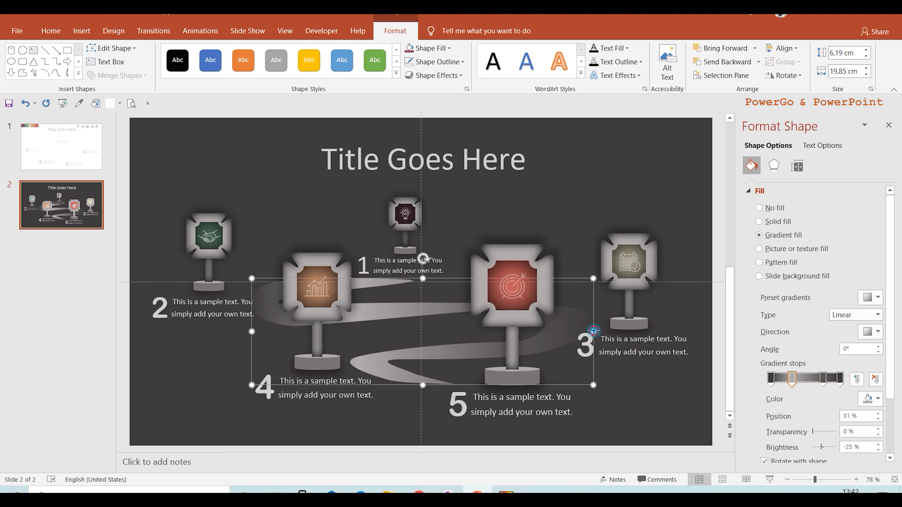
pyautogui.moveTo(594, 331); pyautogui.dragTo(610, 331)
# Step: Edit the road's points to reshape the centre curve, lower bend and right end
pyautogui.click(528, 222)
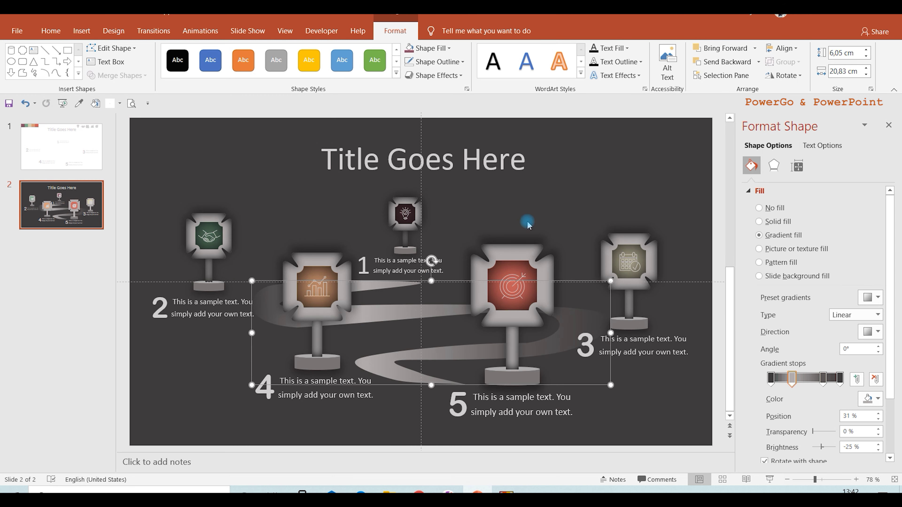
pyautogui.click(408, 356)
pyautogui.rightClick(405, 356)
pyautogui.click(403, 332)
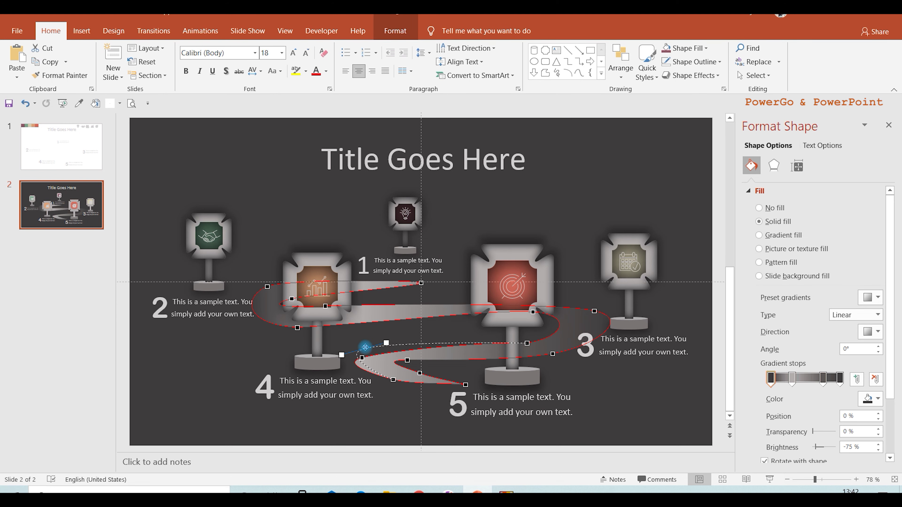
pyautogui.moveTo(362, 358); pyautogui.dragTo(358, 352)
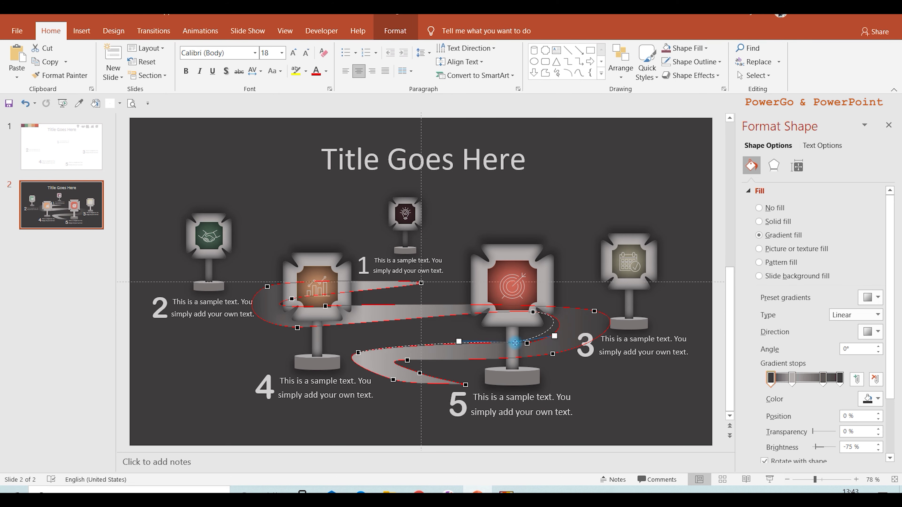
pyautogui.moveTo(527, 343); pyautogui.dragTo(515, 342)
pyautogui.moveTo(594, 311); pyautogui.dragTo(576, 308)
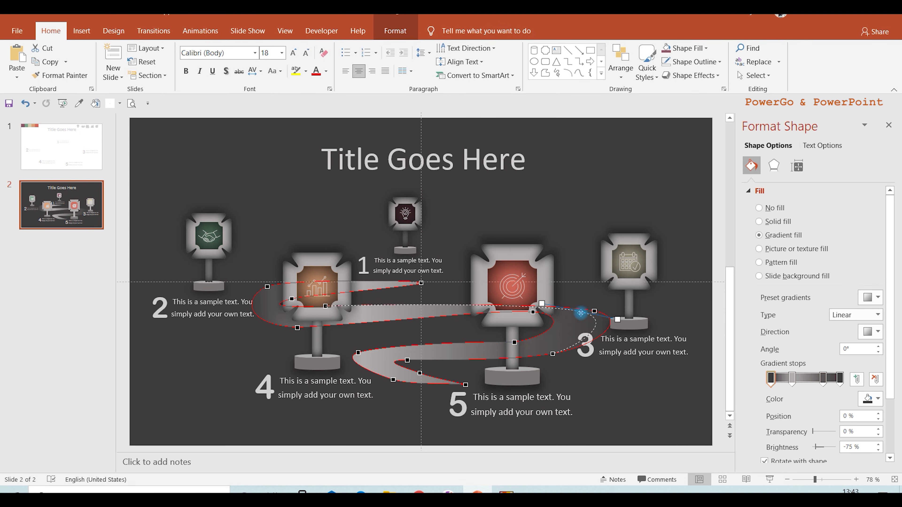
pyautogui.click(586, 266)
pyautogui.click(400, 312)
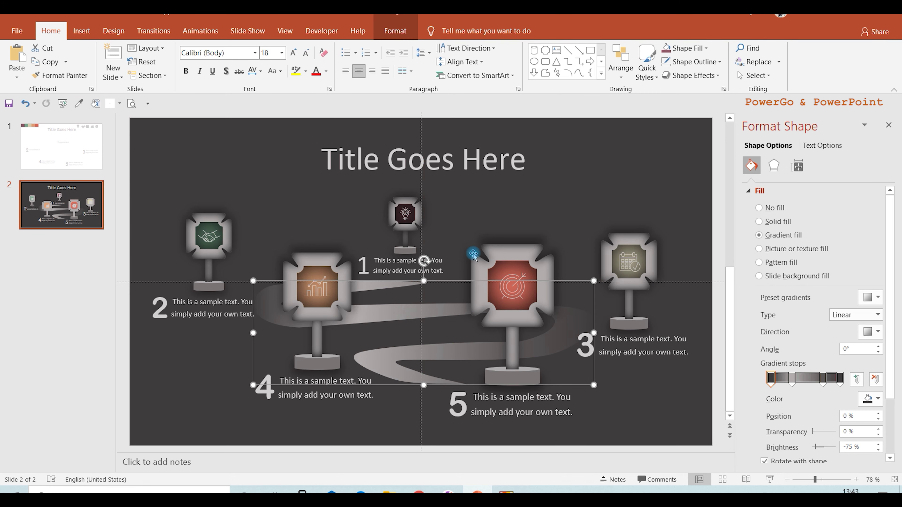
pyautogui.click(617, 164)
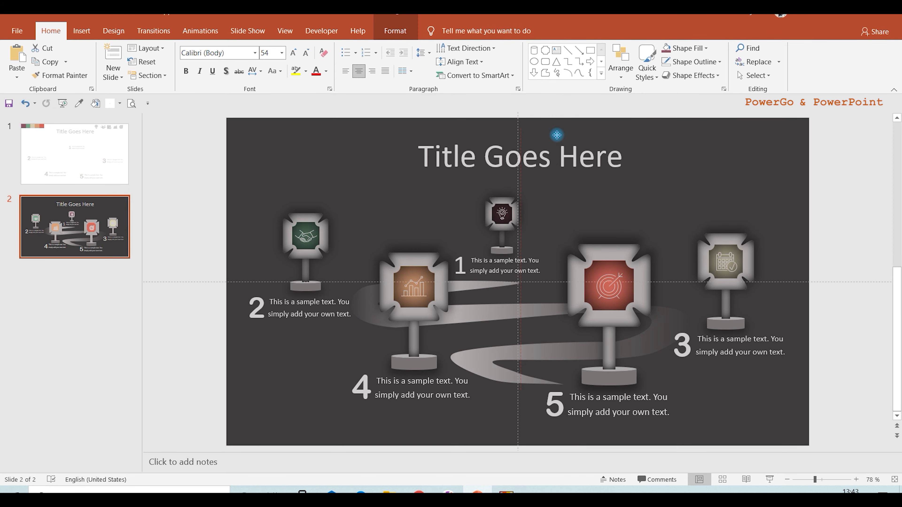
pyautogui.click(556, 135)
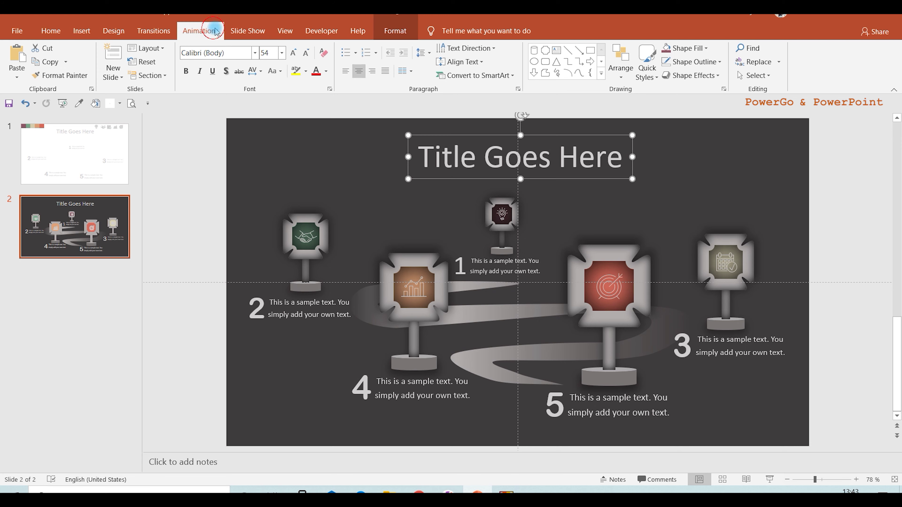
# Step: Give the title an Expand entrance effect
pyautogui.click(201, 31)
pyautogui.click(530, 73)
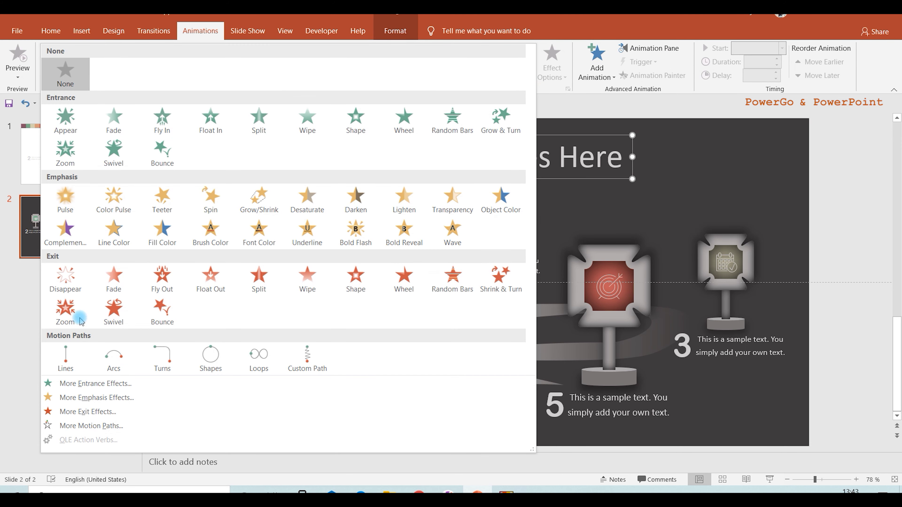
pyautogui.click(57, 383)
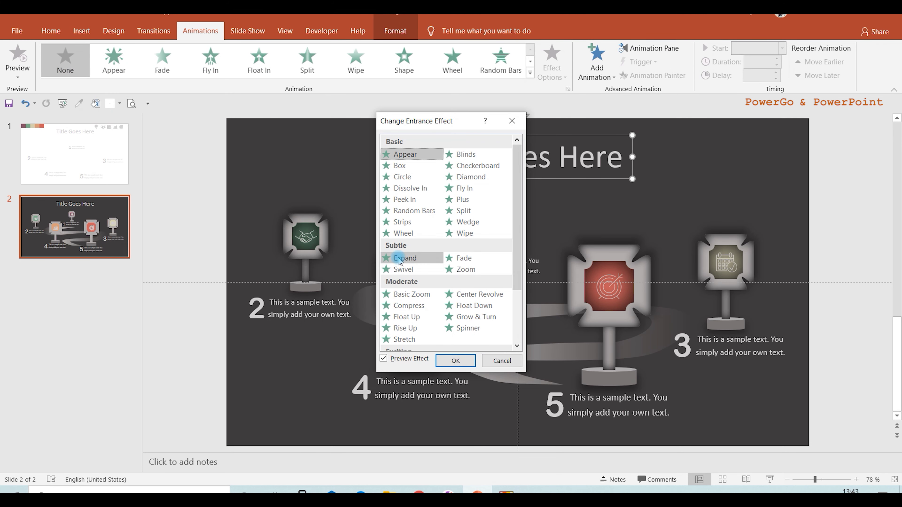
pyautogui.click(400, 259)
pyautogui.click(449, 360)
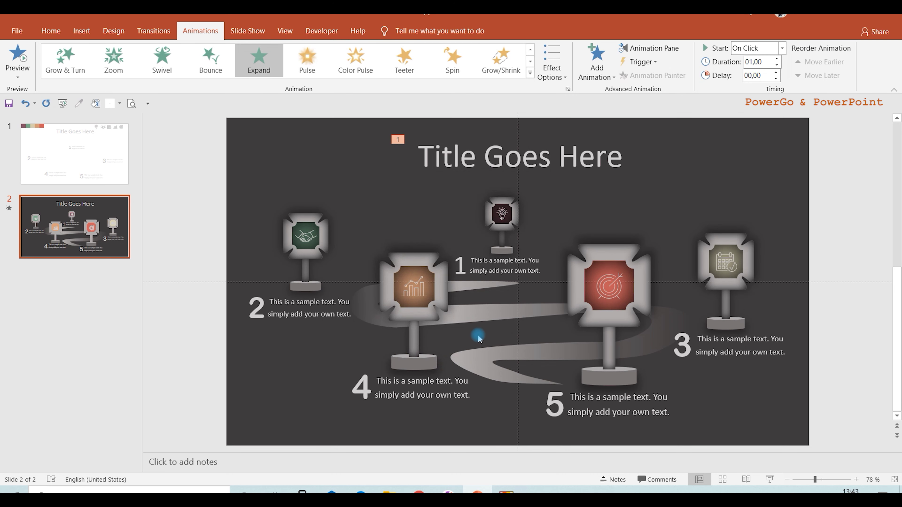
# Step: Give the road a Compress entrance set to start After Previous
pyautogui.click(493, 311)
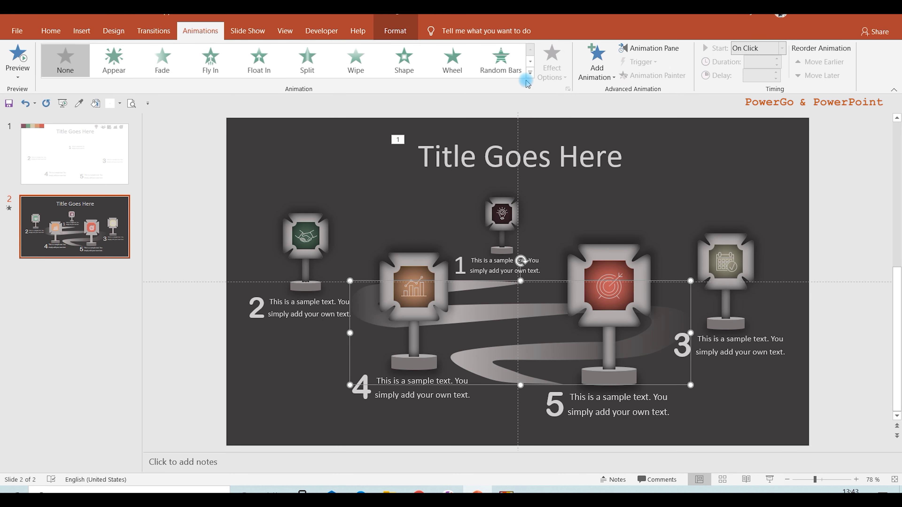
pyautogui.click(530, 74)
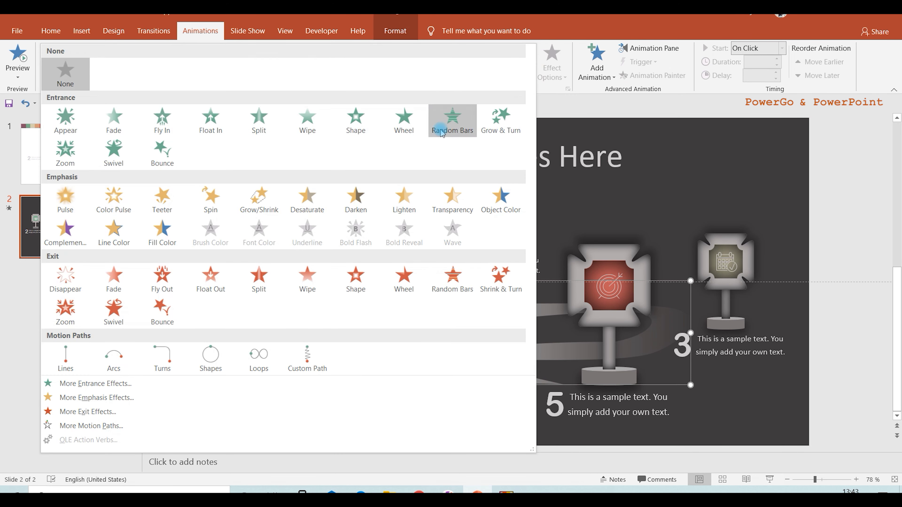
pyautogui.click(123, 382)
pyautogui.click(408, 305)
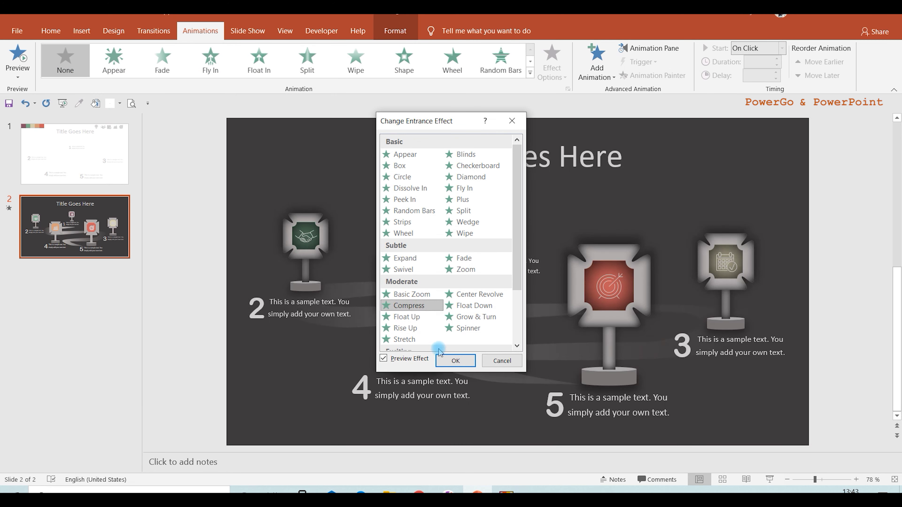
pyautogui.click(455, 360)
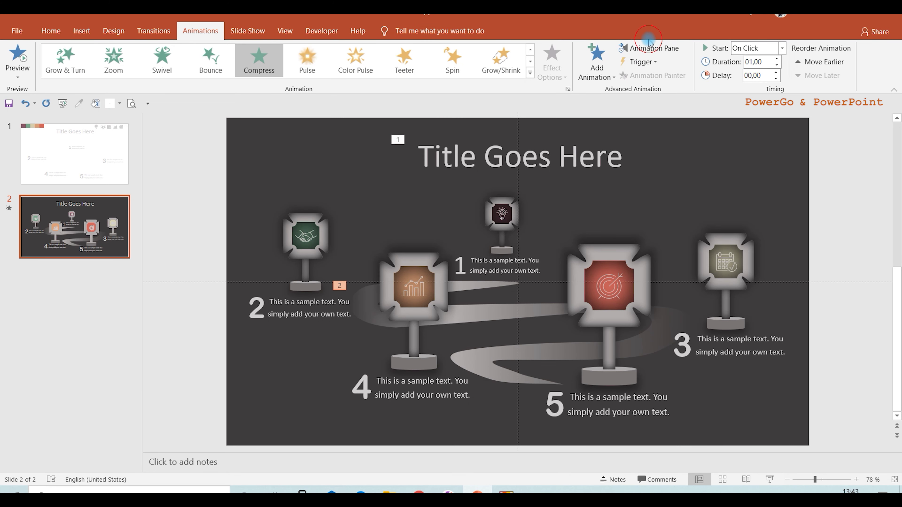
pyautogui.click(650, 49)
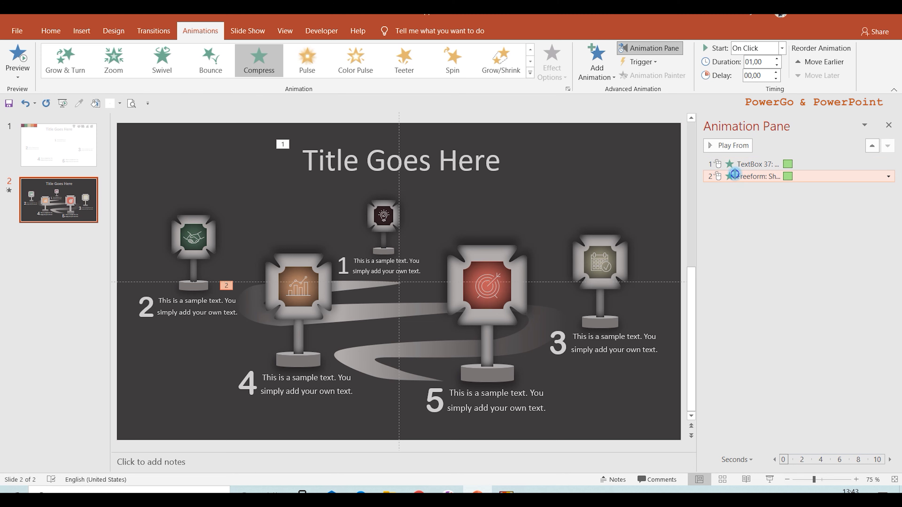
pyautogui.rightClick(734, 174)
pyautogui.click(806, 217)
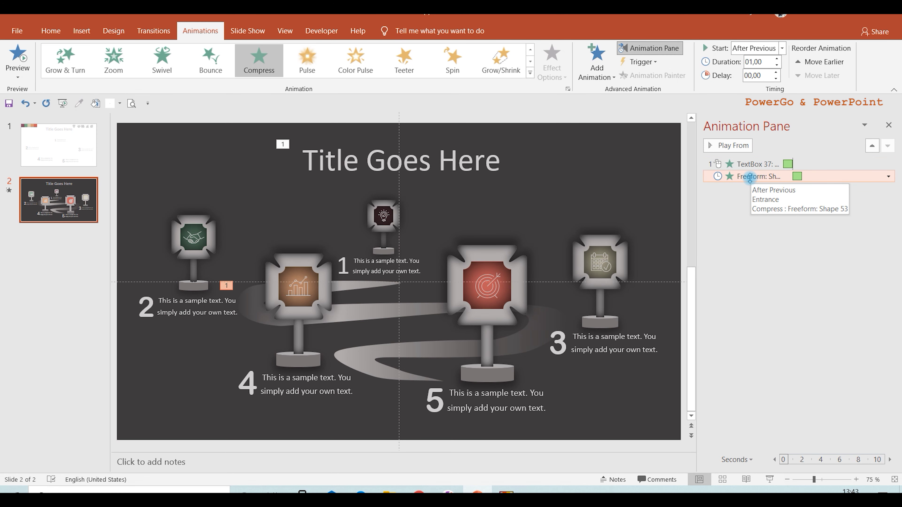
pyautogui.click(383, 217)
# Step: Apply the Peek In entrance effect to all five signposts
pyautogui.keyDown('shift'); pyautogui.click(195, 236); pyautogui.keyUp('shift')
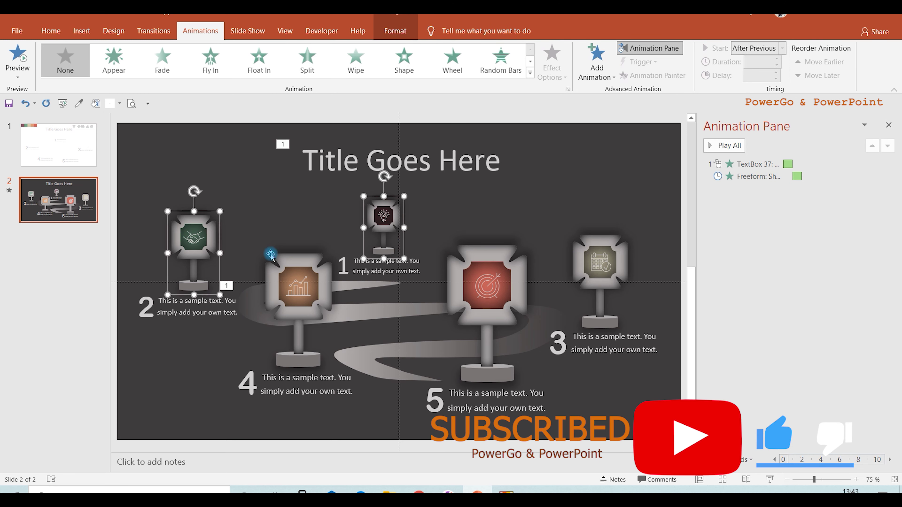
pyautogui.keyDown('shift'); pyautogui.click(631, 270); pyautogui.keyUp('shift')
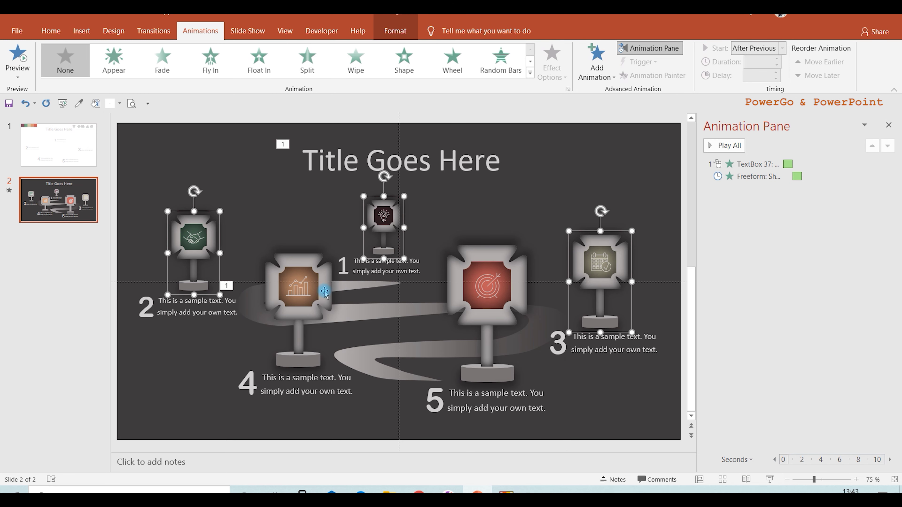
pyautogui.keyDown('shift'); pyautogui.click(316, 294); pyautogui.keyUp('shift')
pyautogui.keyDown('shift'); pyautogui.click(511, 315); pyautogui.keyUp('shift')
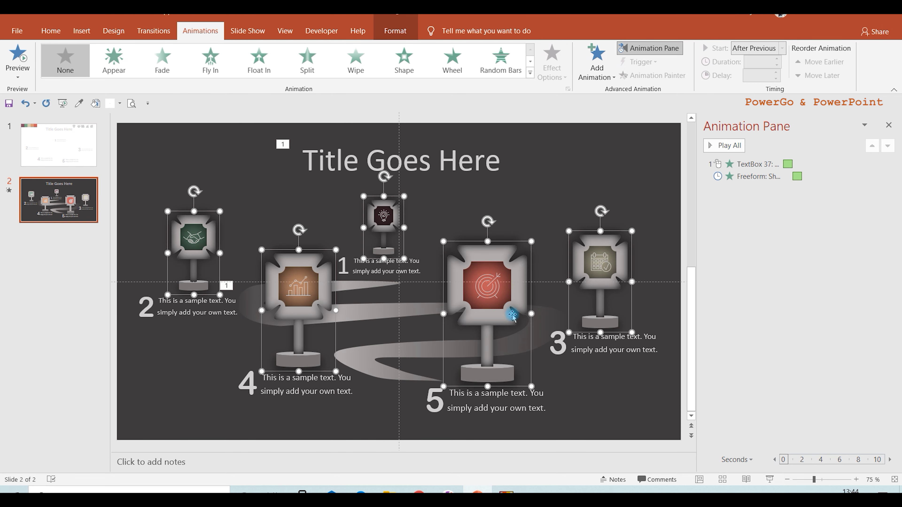
pyautogui.click(527, 81)
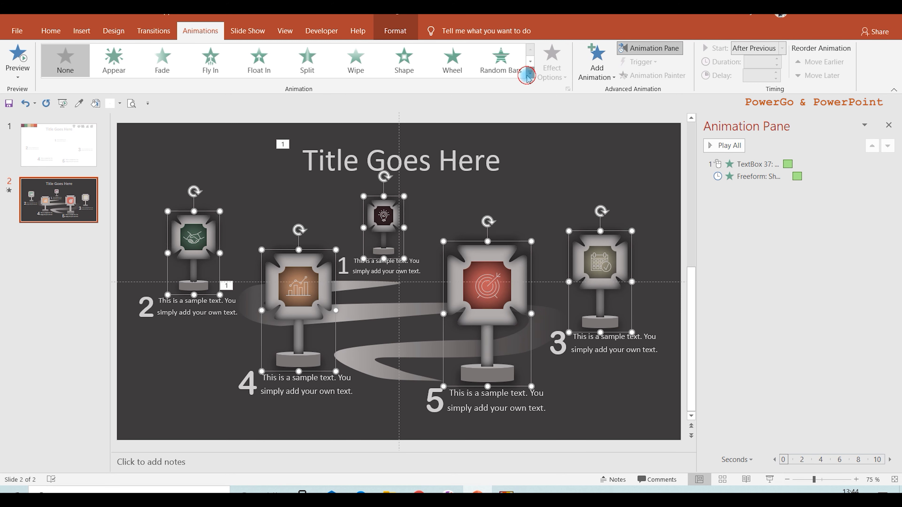
pyautogui.click(99, 384)
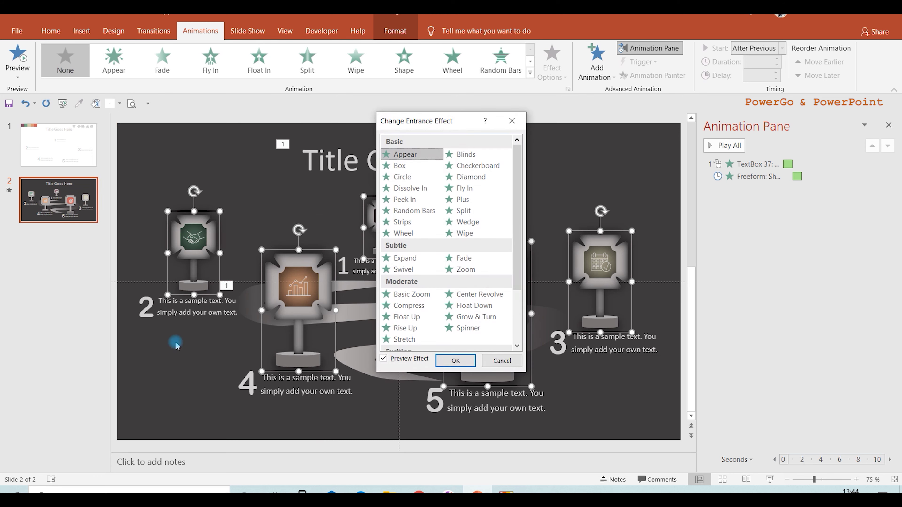
pyautogui.click(414, 201)
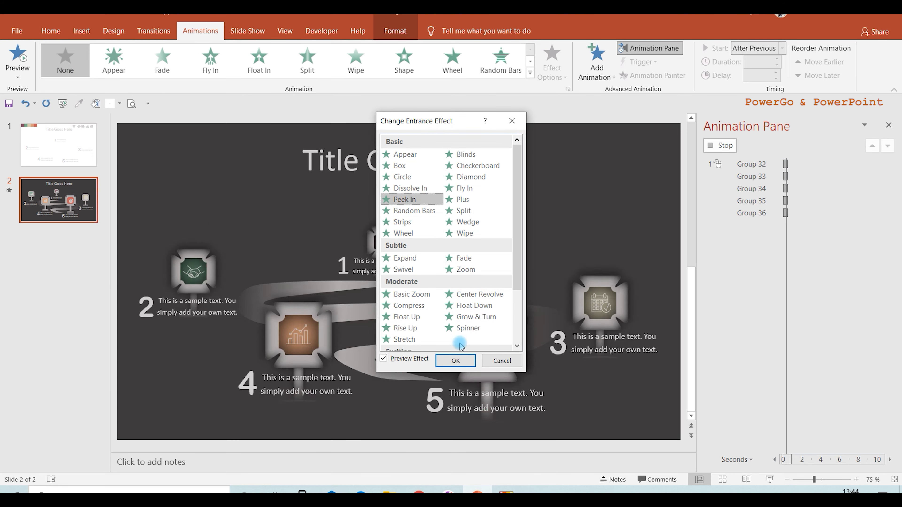
pyautogui.click(458, 360)
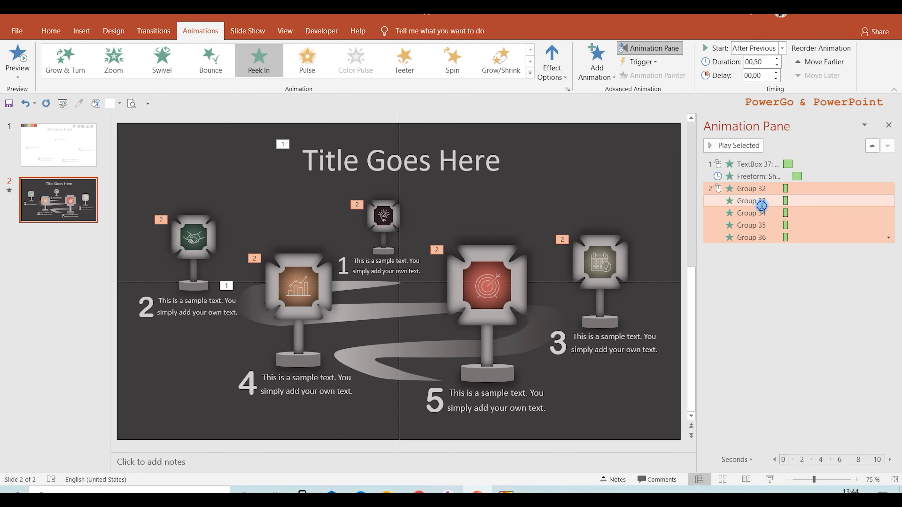
# Step: Set the signpost animations to start After Previous with a 1-second duration
pyautogui.rightClick(761, 205)
pyautogui.click(810, 241)
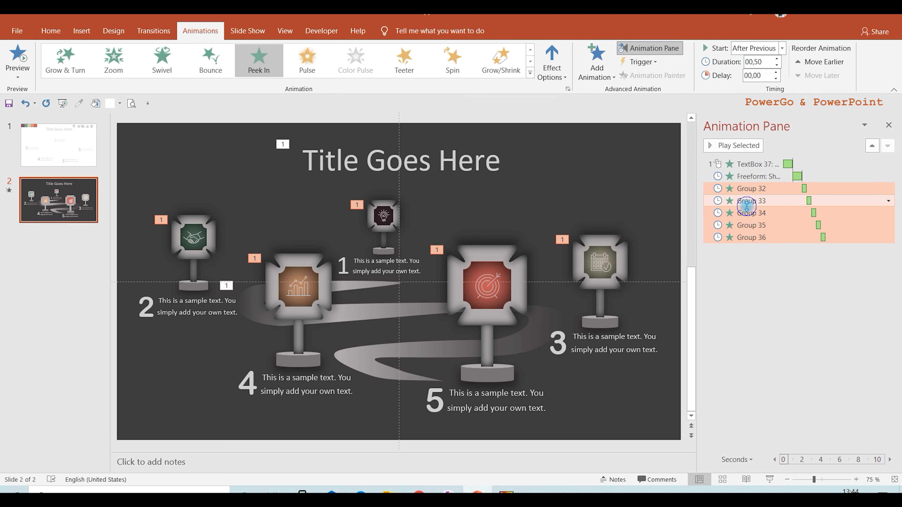
pyautogui.rightClick(746, 206)
pyautogui.click(774, 270)
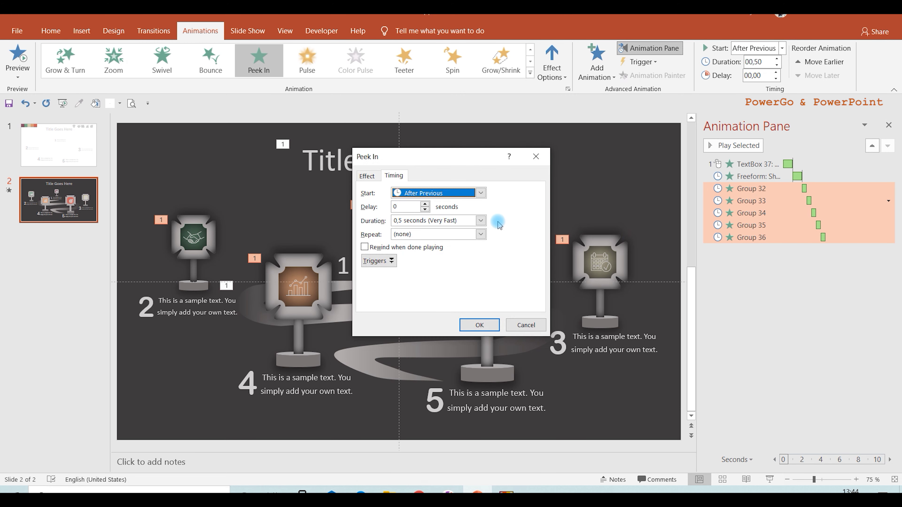
pyautogui.click(481, 221)
pyautogui.click(428, 263)
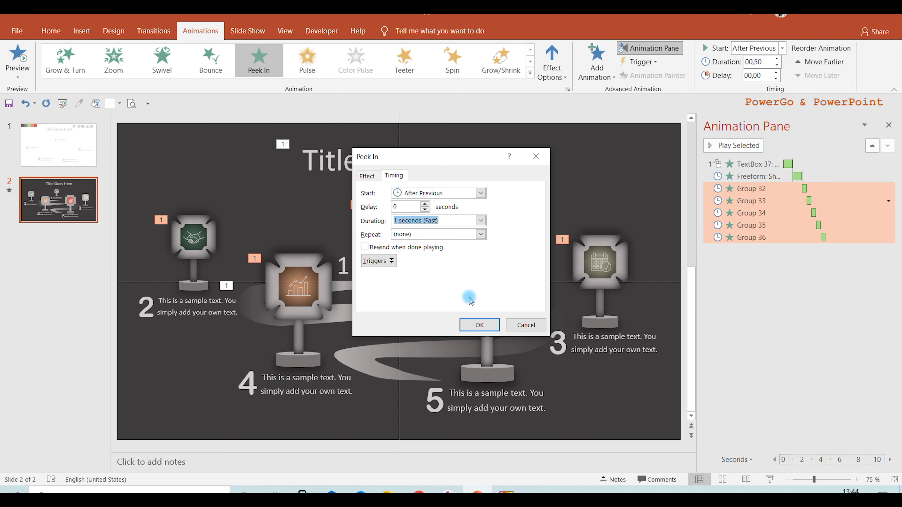
pyautogui.click(480, 325)
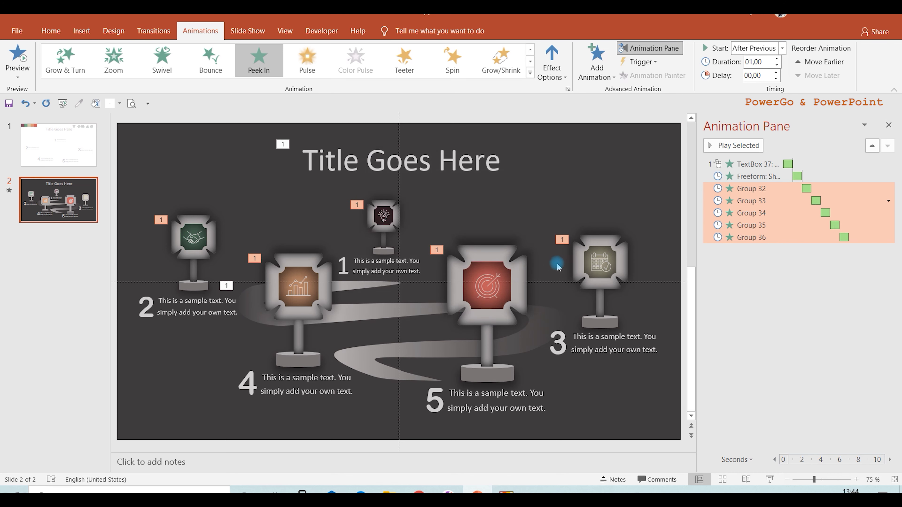
pyautogui.click(580, 184)
# Step: Apply the Stretch entrance effect to caption boxes 1–5
pyautogui.click(384, 265)
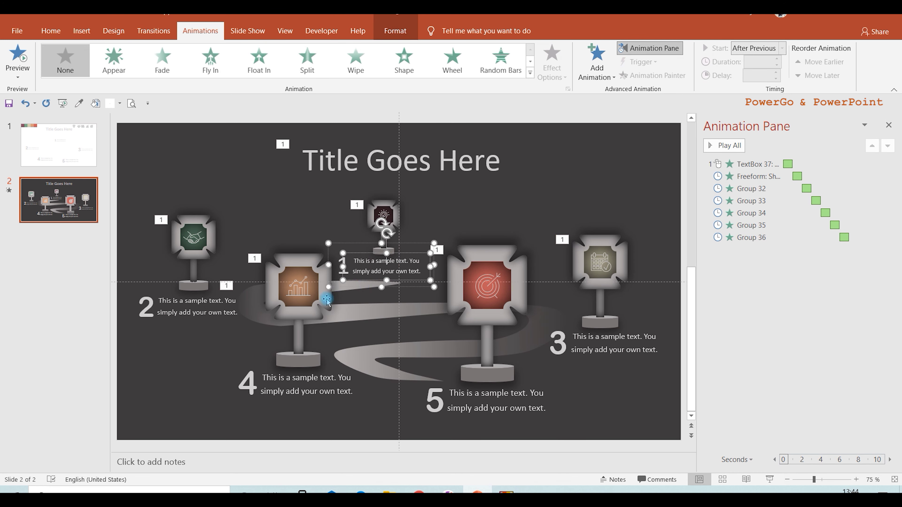
pyautogui.keyDown('shift'); pyautogui.click(199, 308); pyautogui.keyUp('shift')
pyautogui.keyDown('shift'); pyautogui.click(631, 343); pyautogui.keyUp('shift')
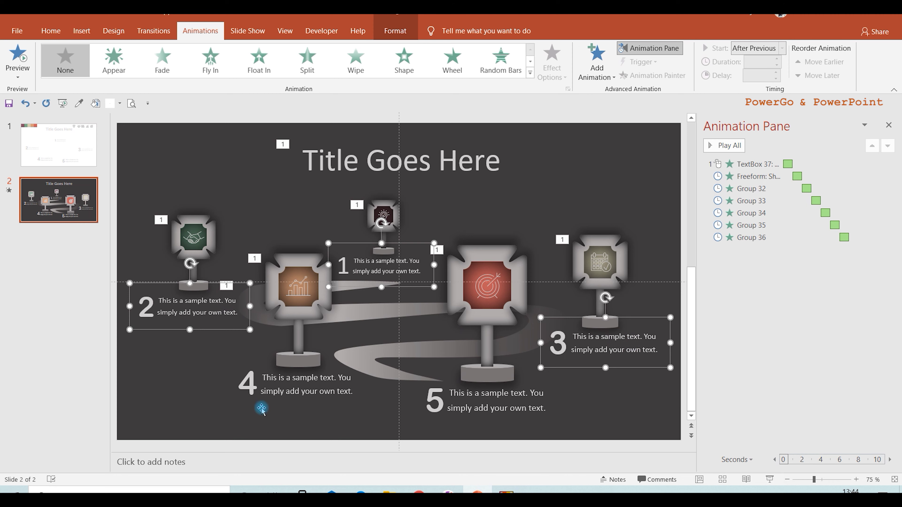
pyautogui.keyDown('shift'); pyautogui.click(279, 389); pyautogui.keyUp('shift')
pyautogui.keyDown('shift'); pyautogui.click(487, 402); pyautogui.keyUp('shift')
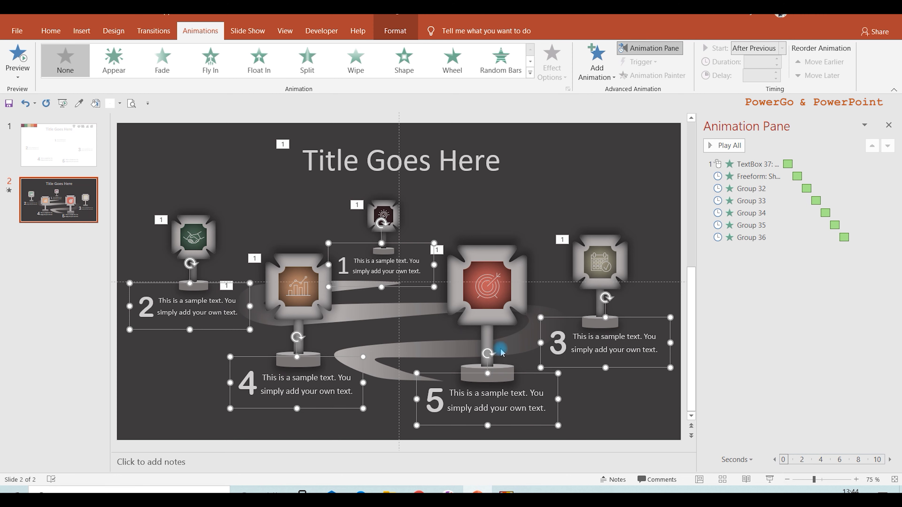
pyautogui.click(530, 73)
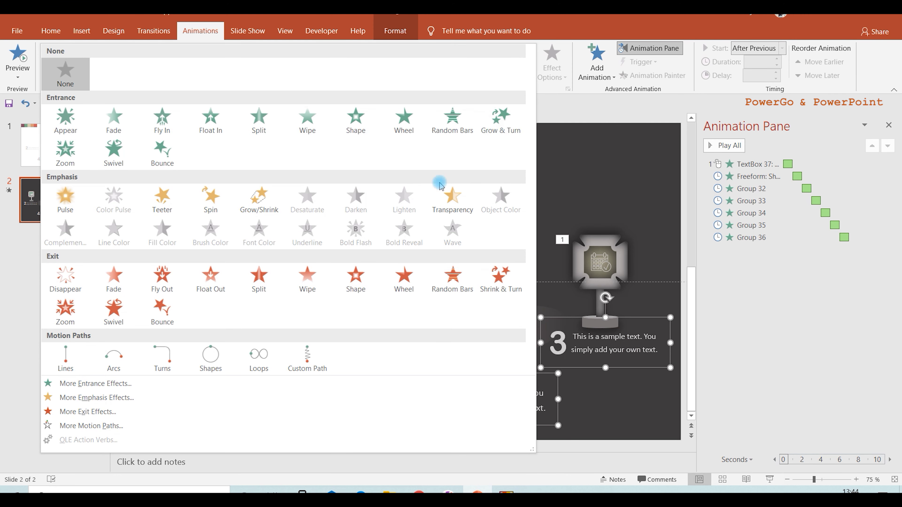
pyautogui.click(110, 389)
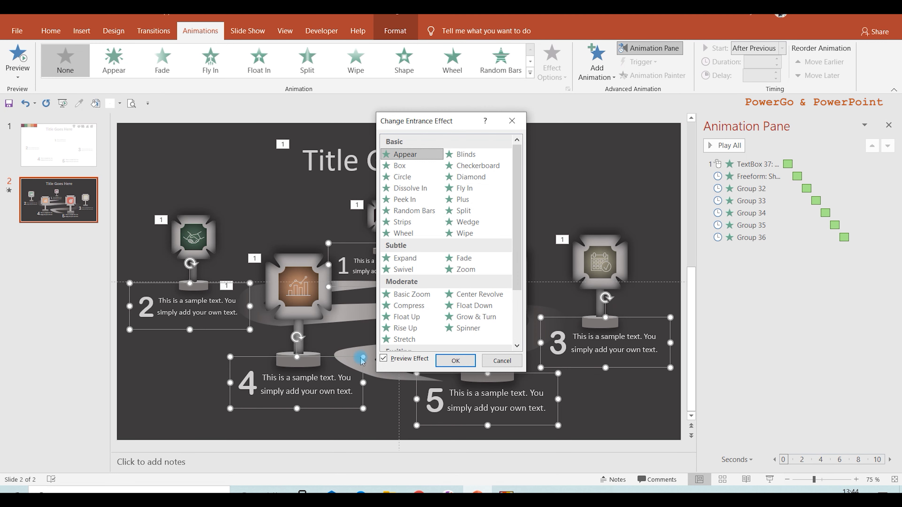
pyautogui.click(405, 339)
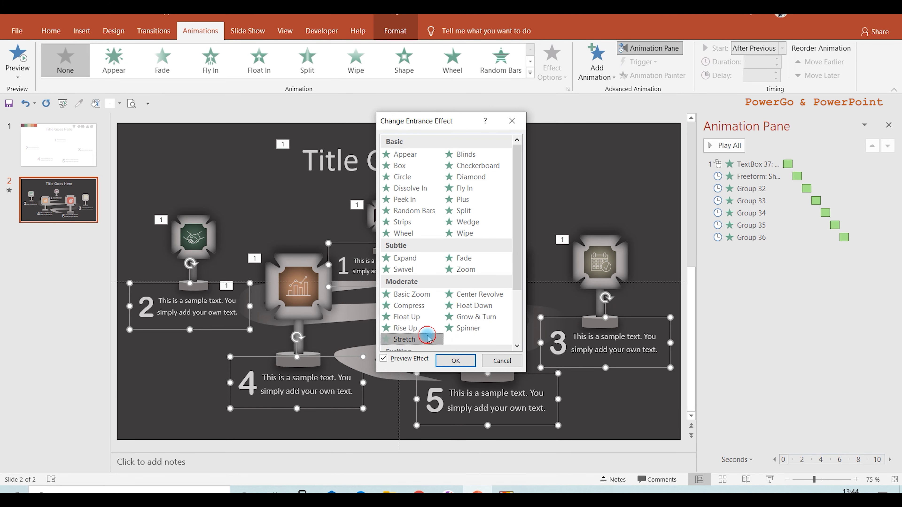
pyautogui.click(454, 361)
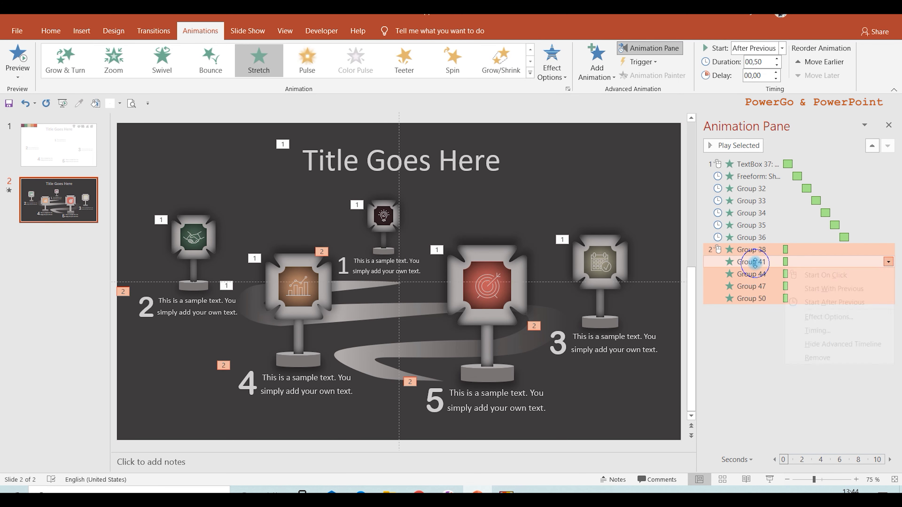
# Step: Set the caption animations to start After Previous with a 1-second duration
pyautogui.click(833, 302)
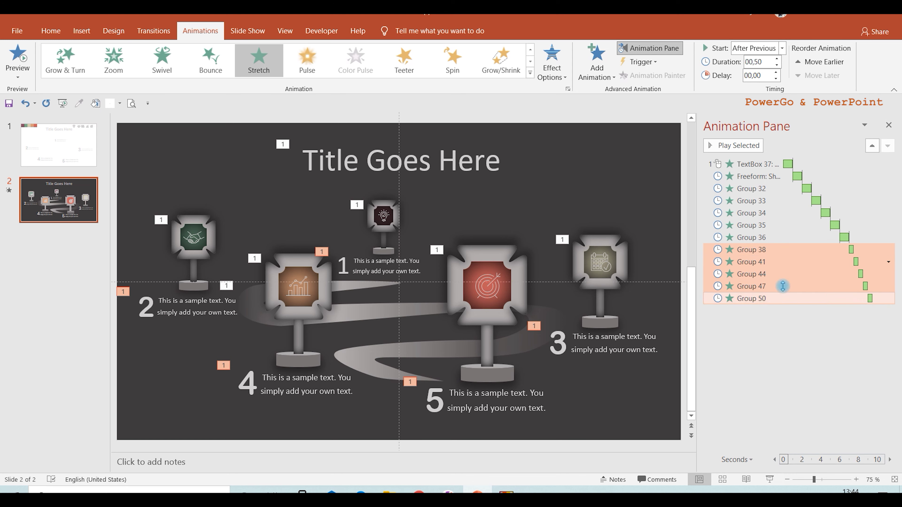
pyautogui.rightClick(736, 271)
pyautogui.click(817, 343)
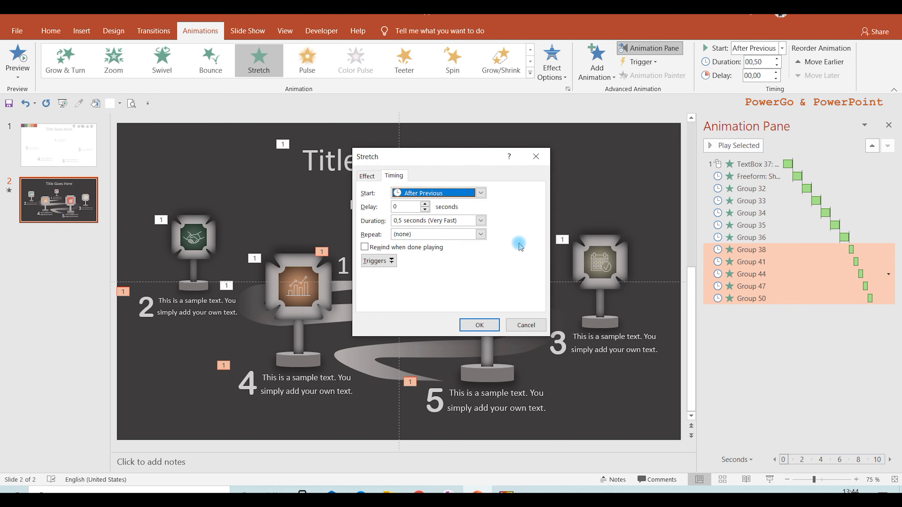
pyautogui.click(481, 221)
pyautogui.click(426, 266)
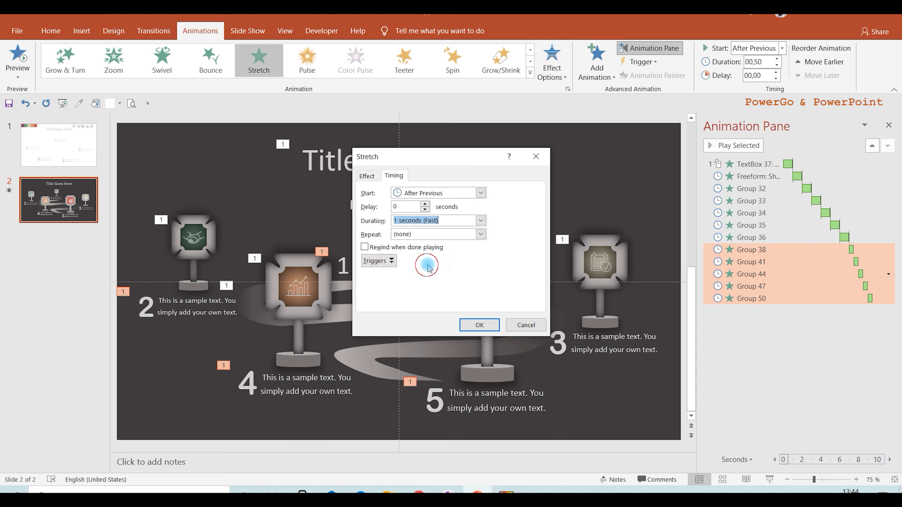
pyautogui.click(479, 325)
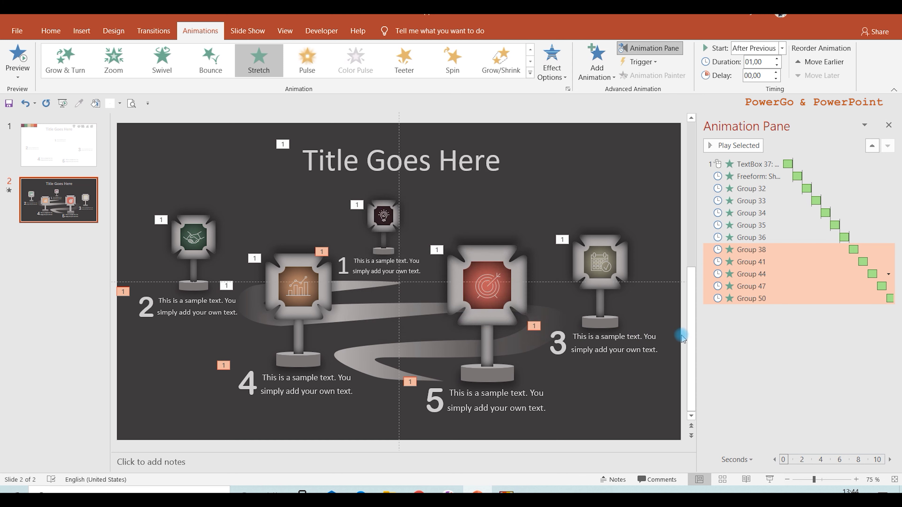
pyautogui.click(713, 359)
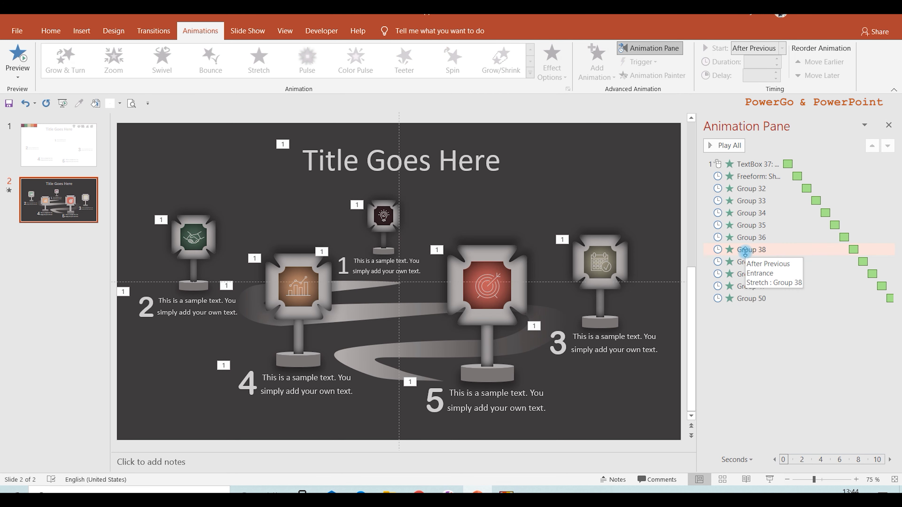
# Step: Move Groups 38, 41, 44, 47 beneath Groups 32–35, then preview from the title
pyautogui.moveTo(745, 250); pyautogui.dragTo(736, 202)
pyautogui.moveTo(753, 266); pyautogui.dragTo(750, 229)
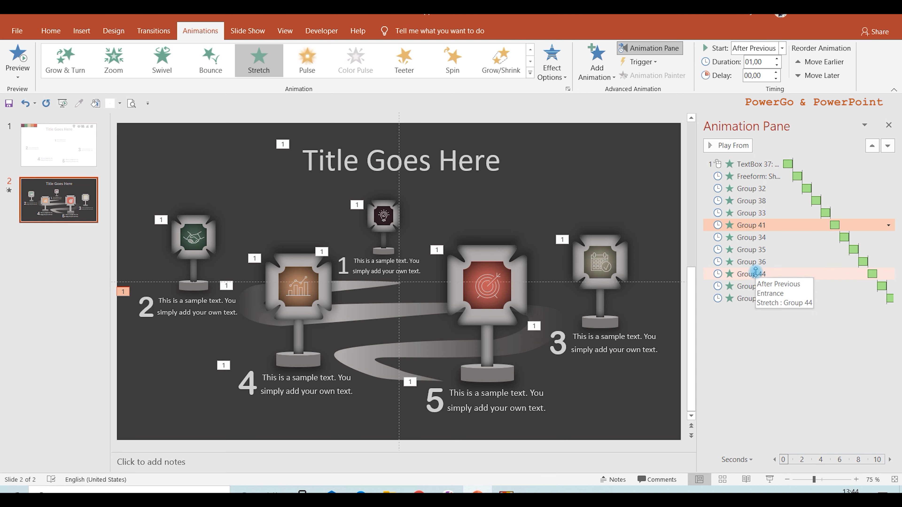
pyautogui.moveTo(752, 274); pyautogui.dragTo(753, 245)
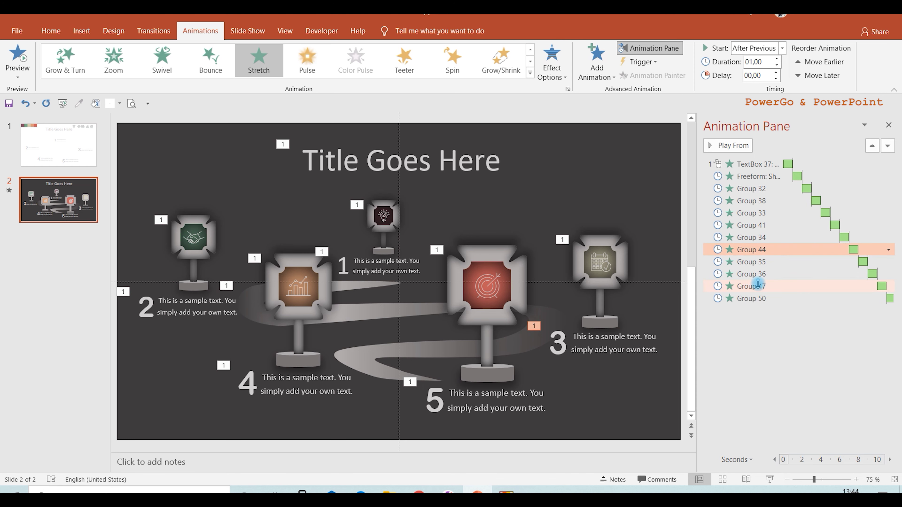
pyautogui.moveTo(758, 284); pyautogui.dragTo(754, 265)
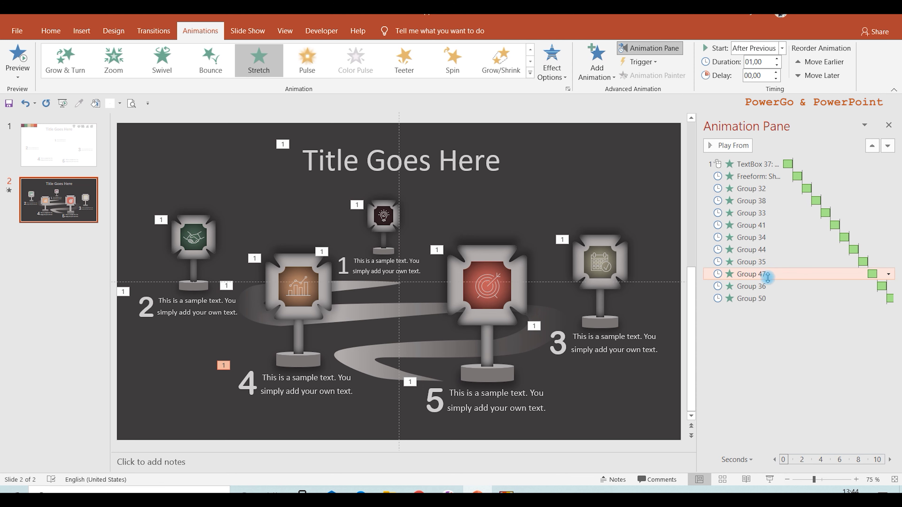
pyautogui.moveTo(749, 201); pyautogui.dragTo(740, 189)
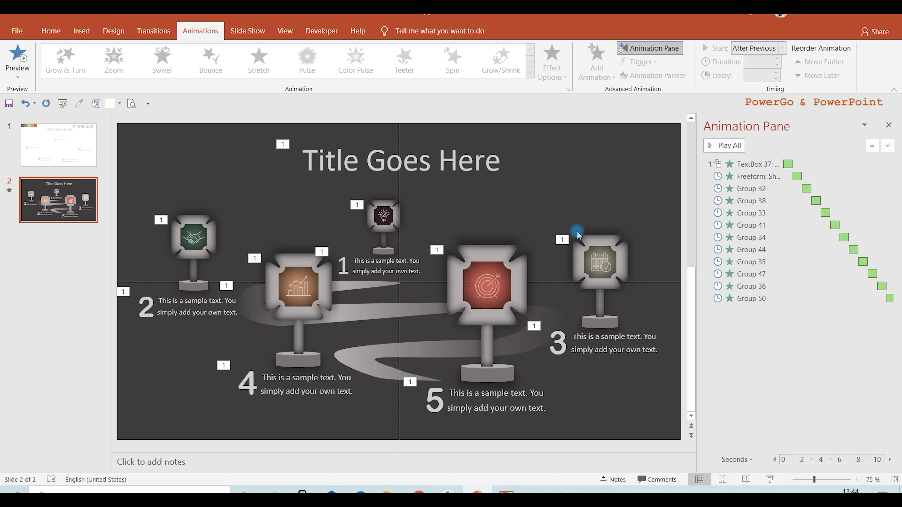
pyautogui.click(733, 164)
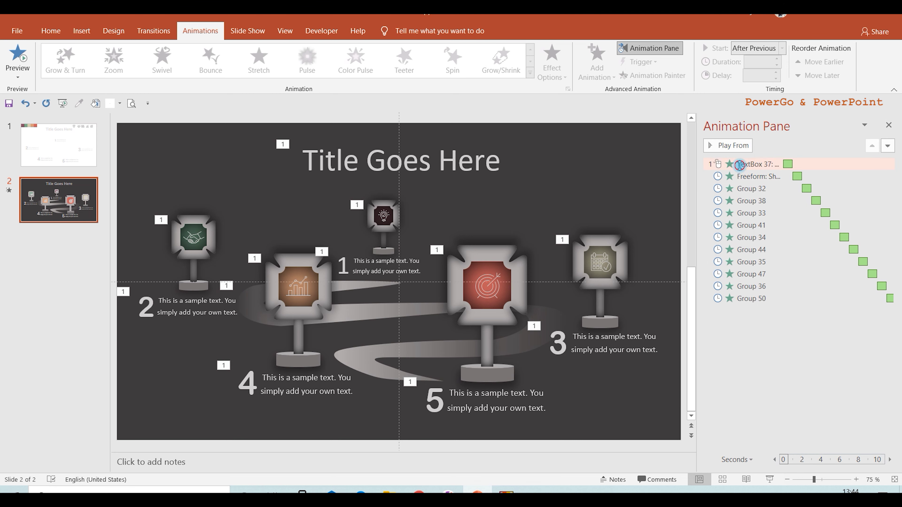
pyautogui.click(724, 145)
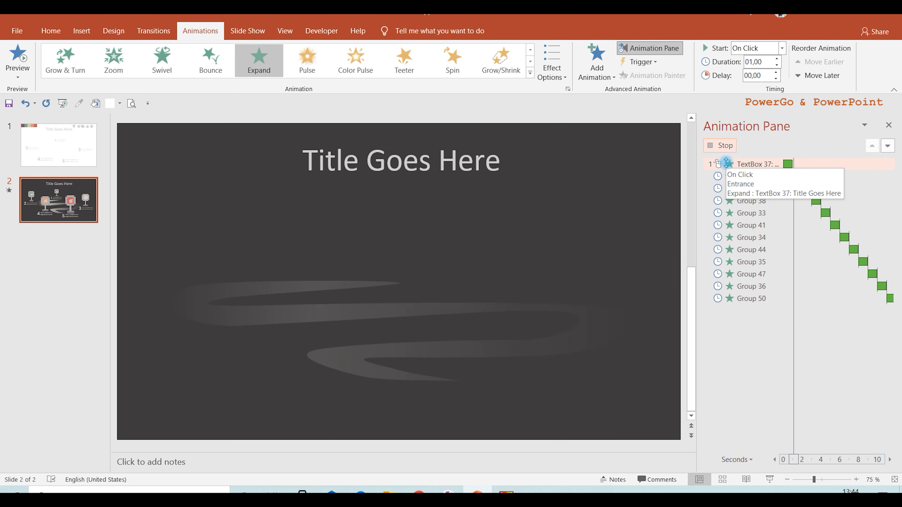